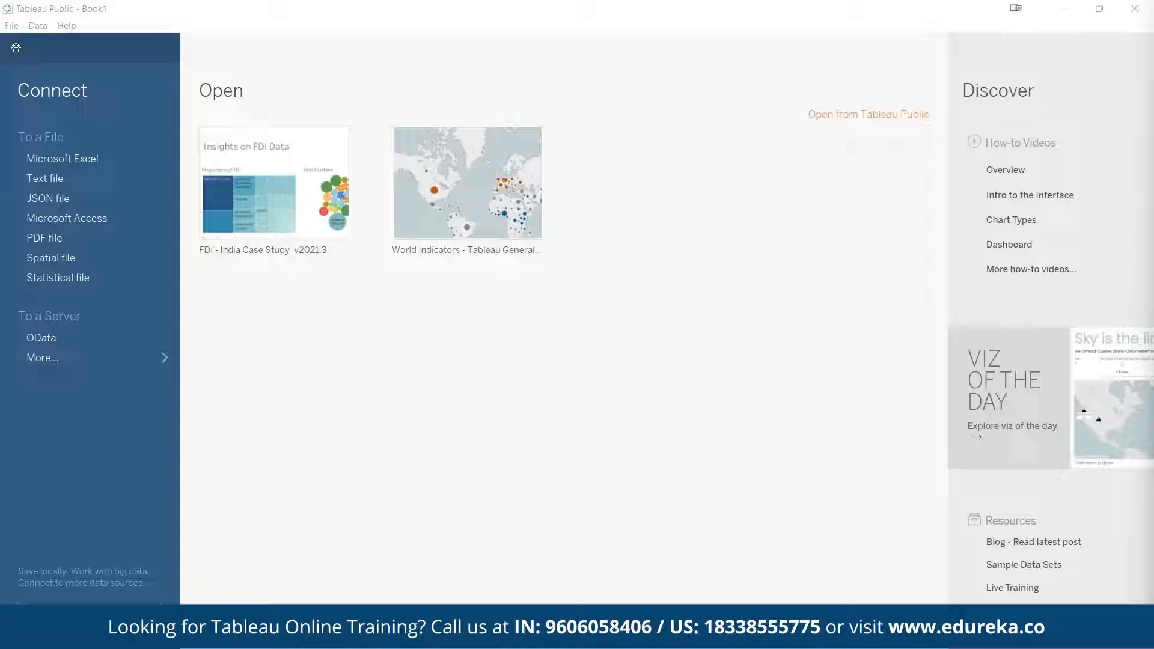
Open the Excel workbook FDI Case Study.xlsx from the Desktop folder as the data source
left_click(74, 120)
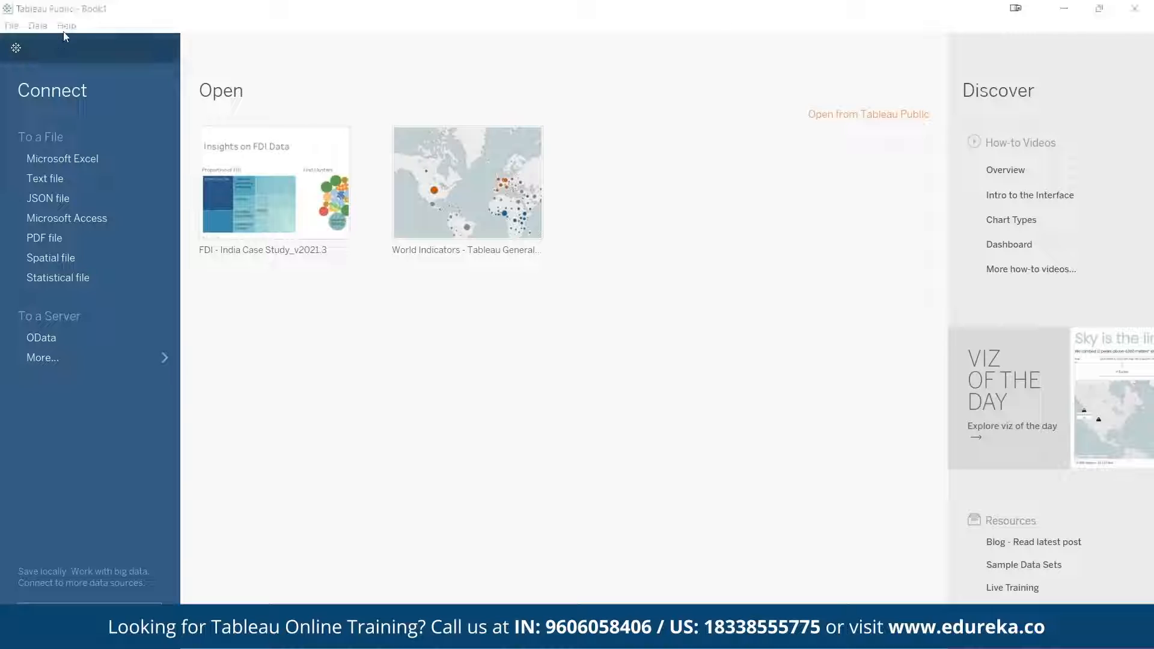
left_click(13, 26)
left_click(36, 55)
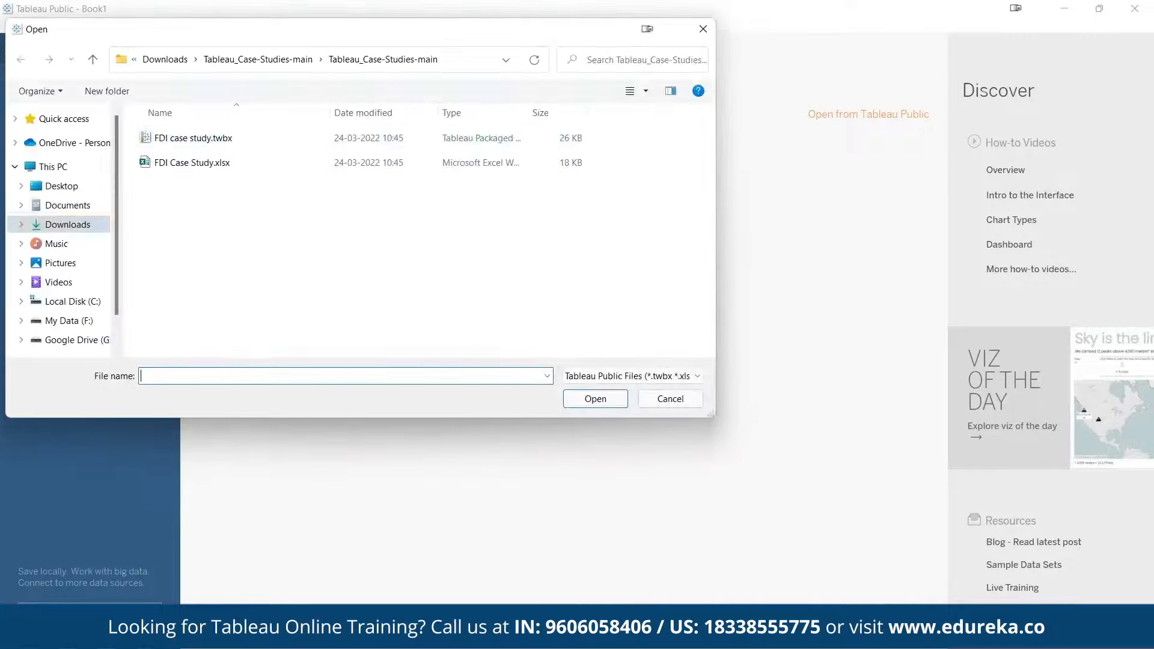
left_click(76, 193)
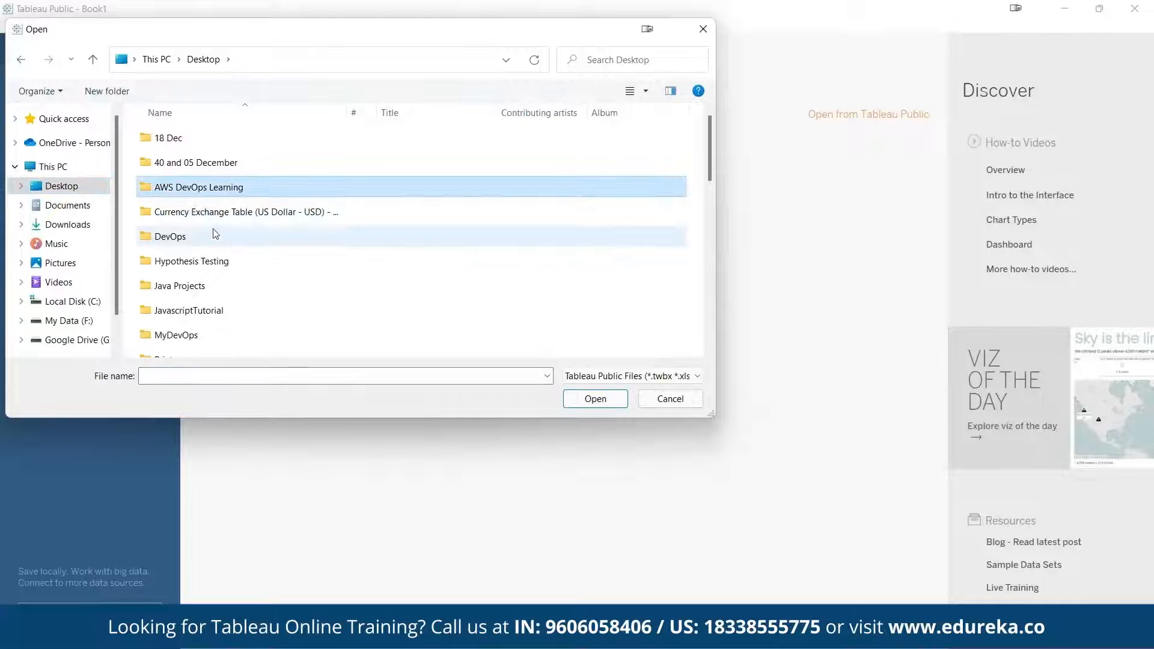
scroll(216, 241, "down", 5)
scroll(216, 307, "down", 1)
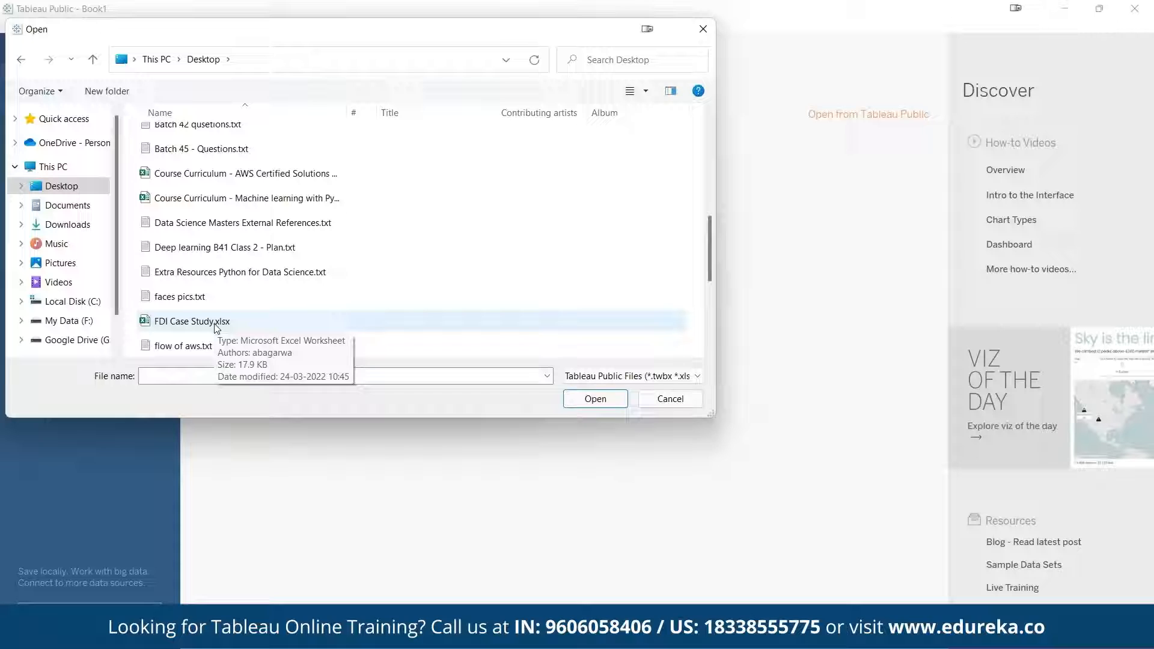
double_click(215, 323)
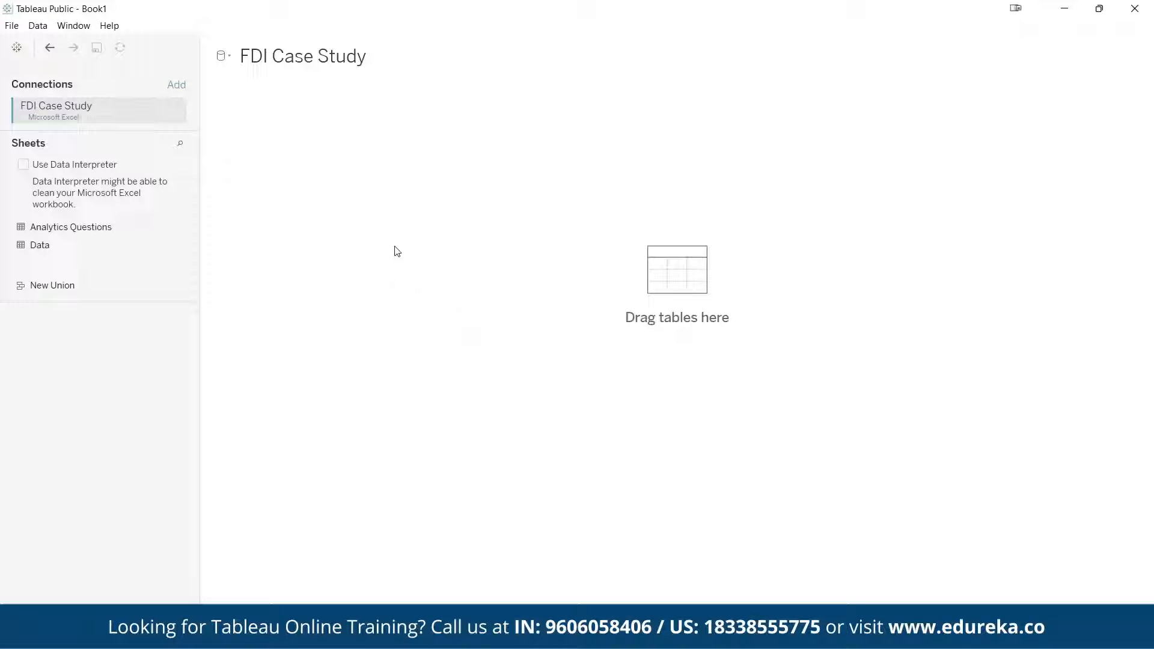
Add the Data sheet of the FDI Case Study connection to the data source canvas
left_click(98, 230)
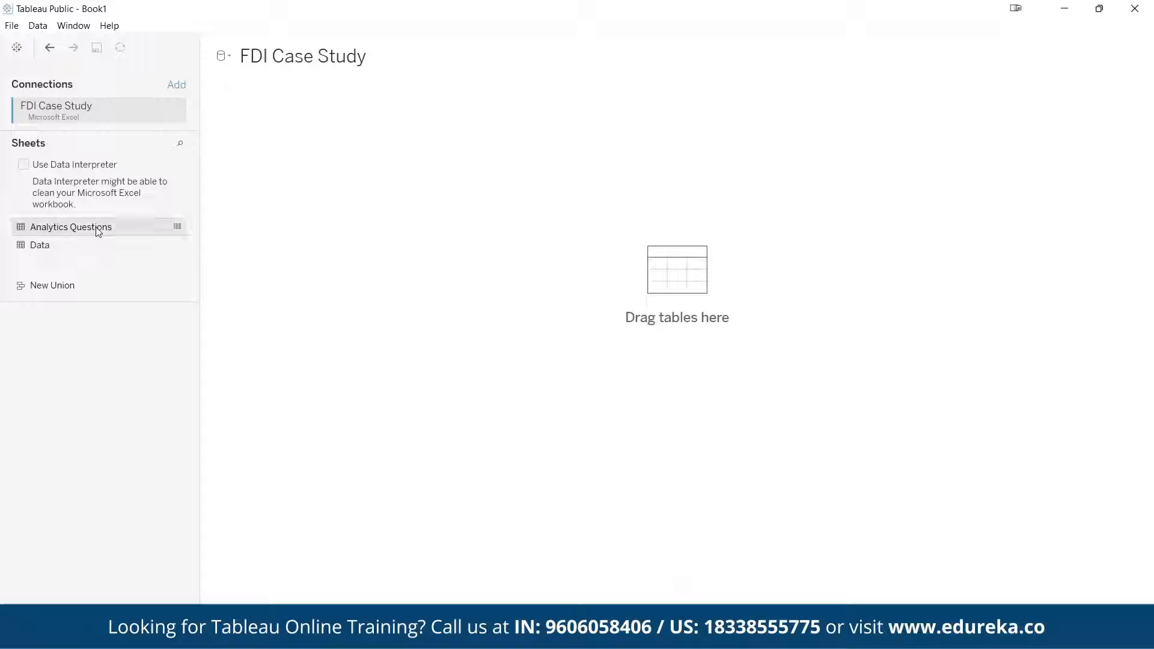
left_click(52, 246)
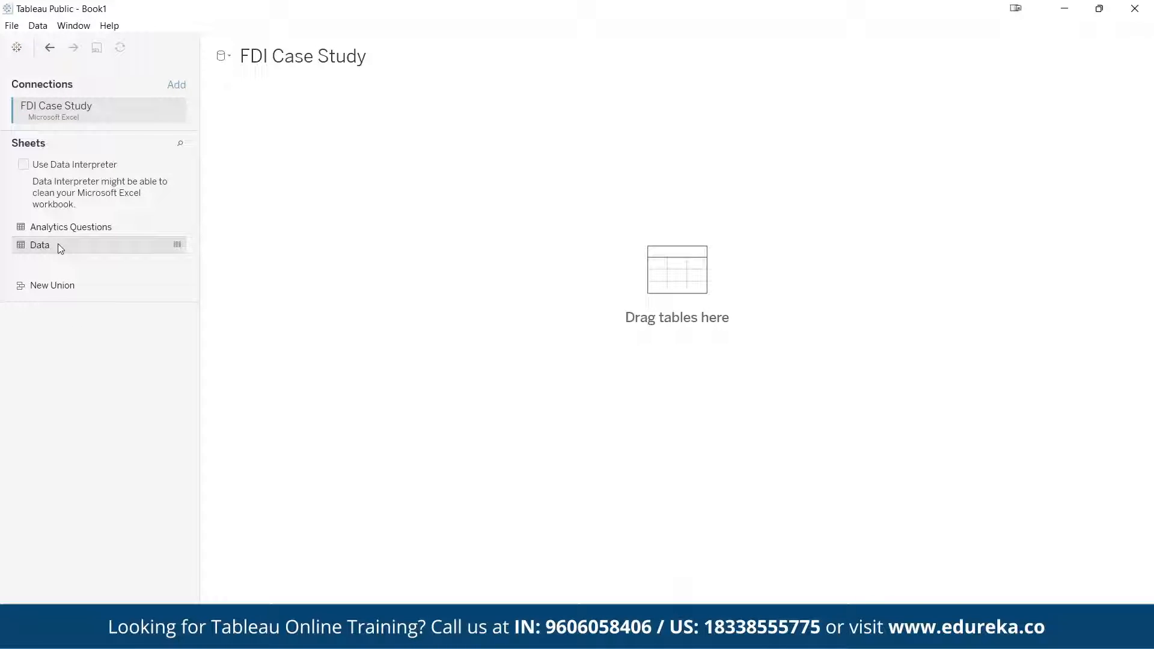
double_click(122, 245)
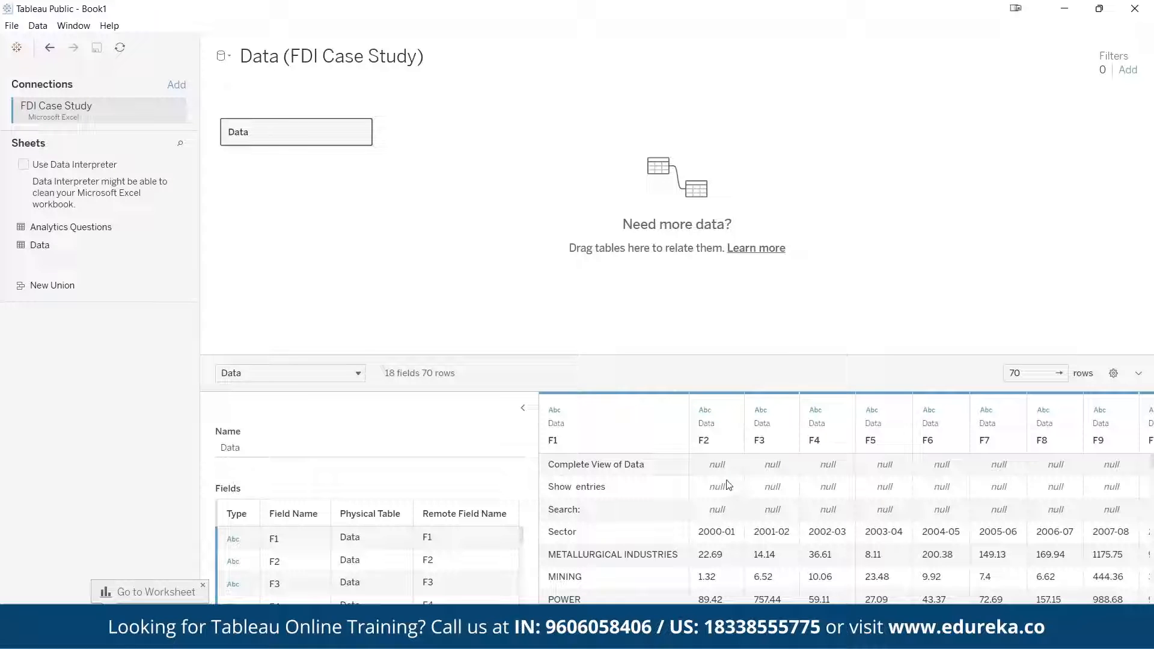
Examine the Data sheet's preview from the Sector row down to the Grand Total and footer rows
left_click(575, 536)
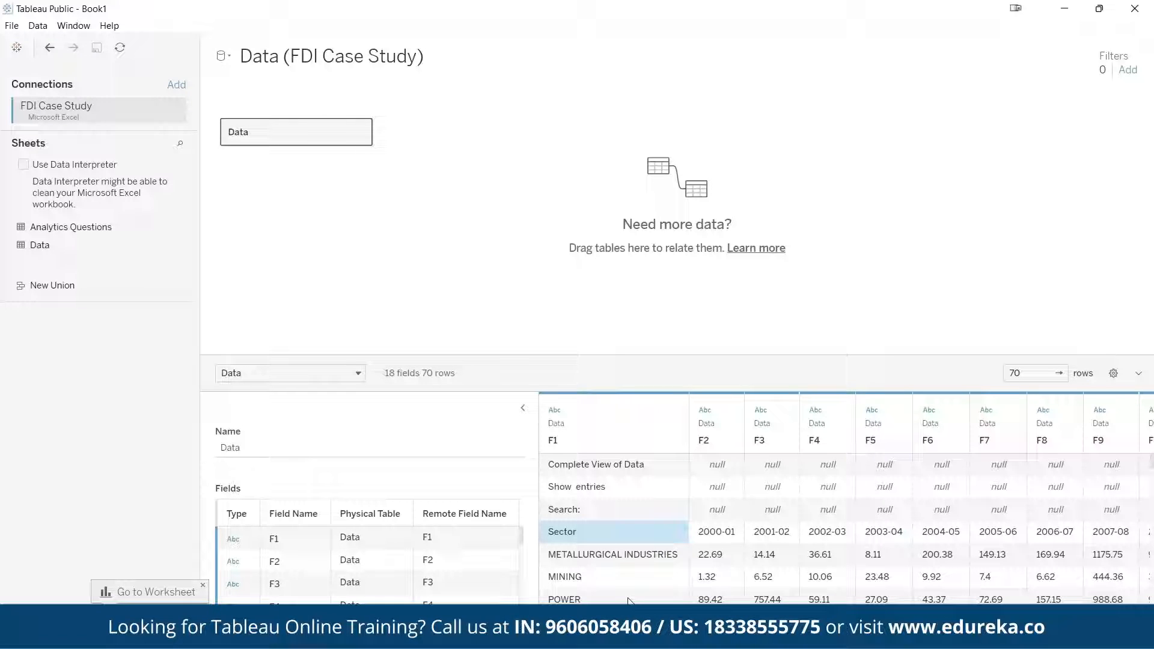
scroll(614, 564, "down", 3)
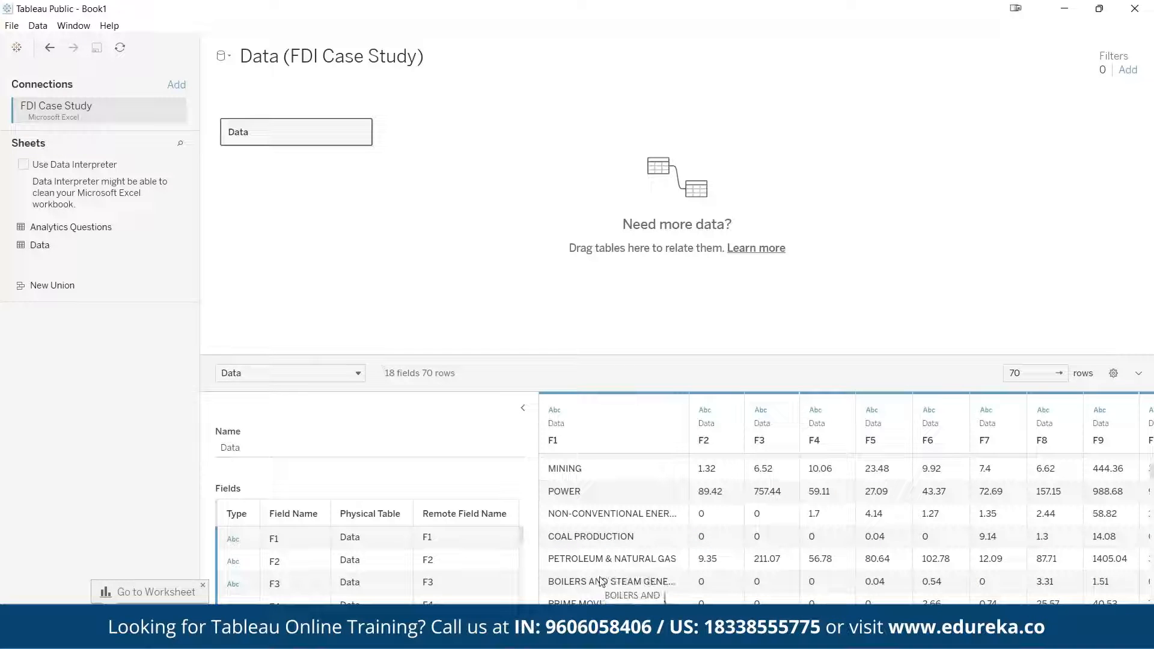
scroll(619, 528, "down", 3)
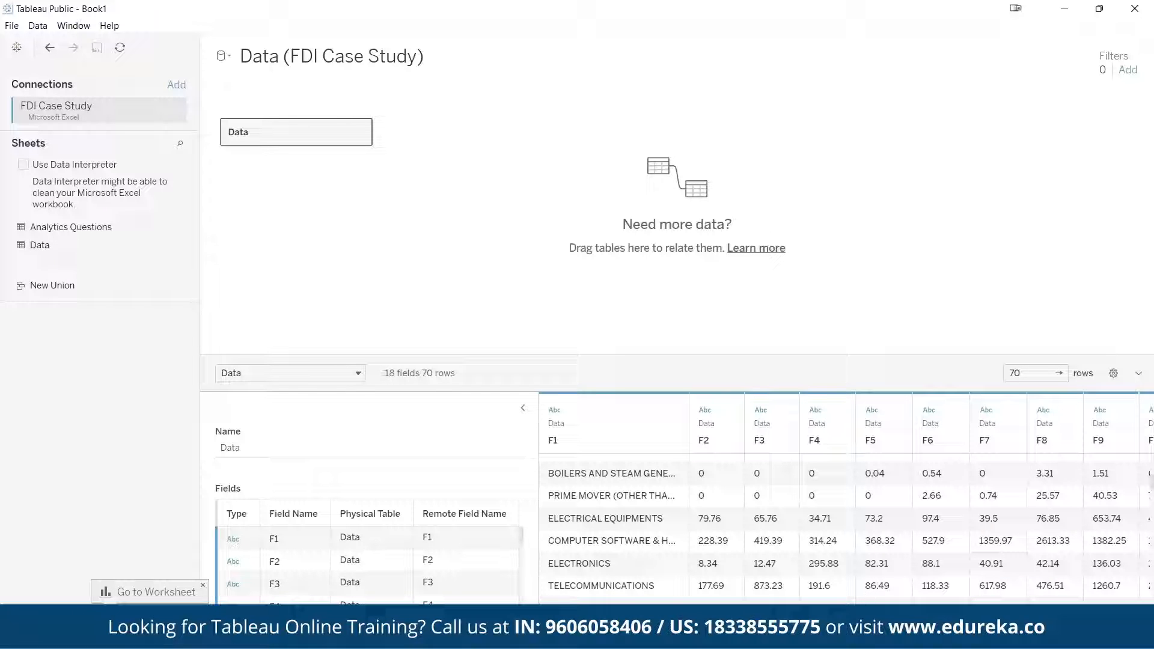
scroll(817, 511, "down", 5)
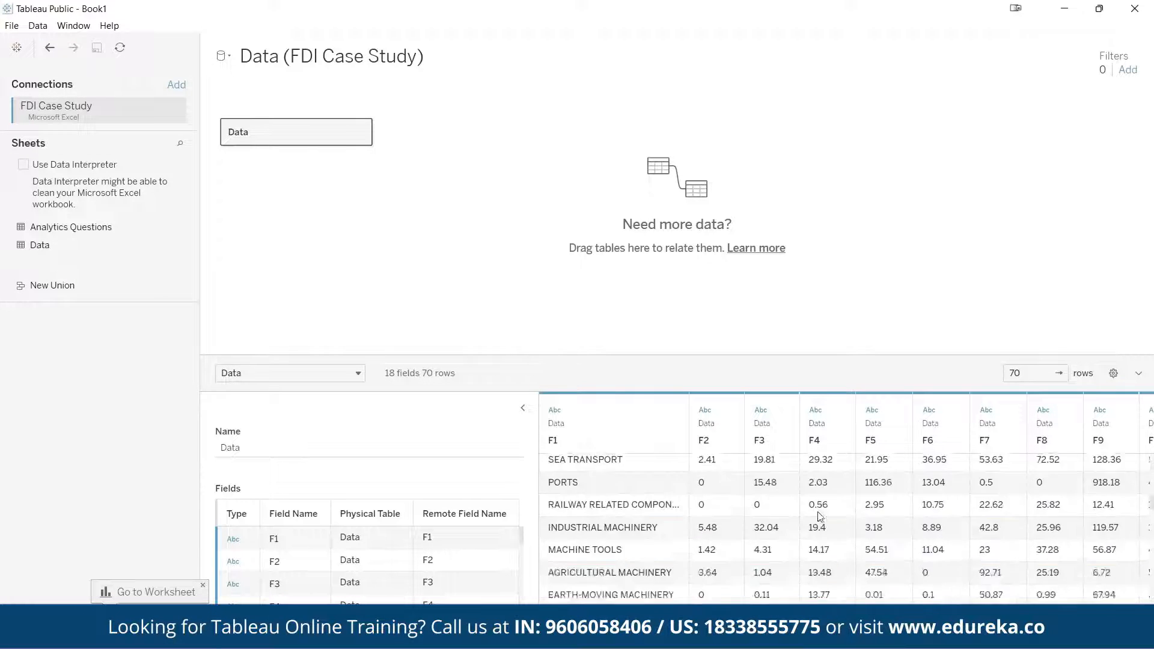
scroll(818, 511, "down", 10)
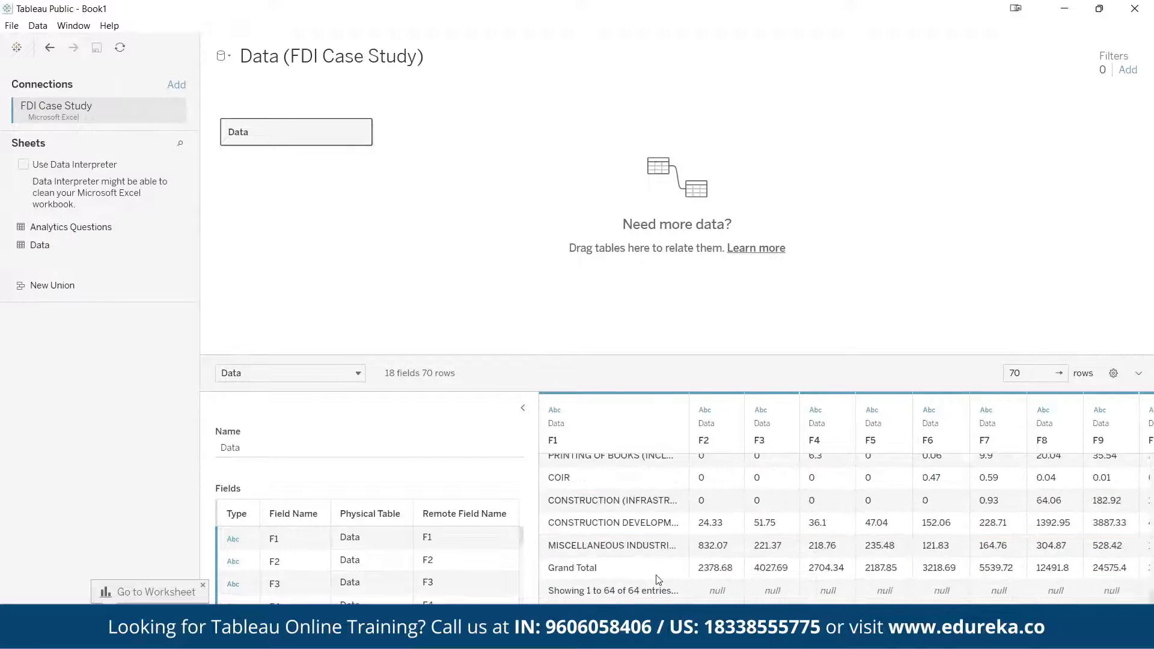
scroll(658, 579, "down", 1)
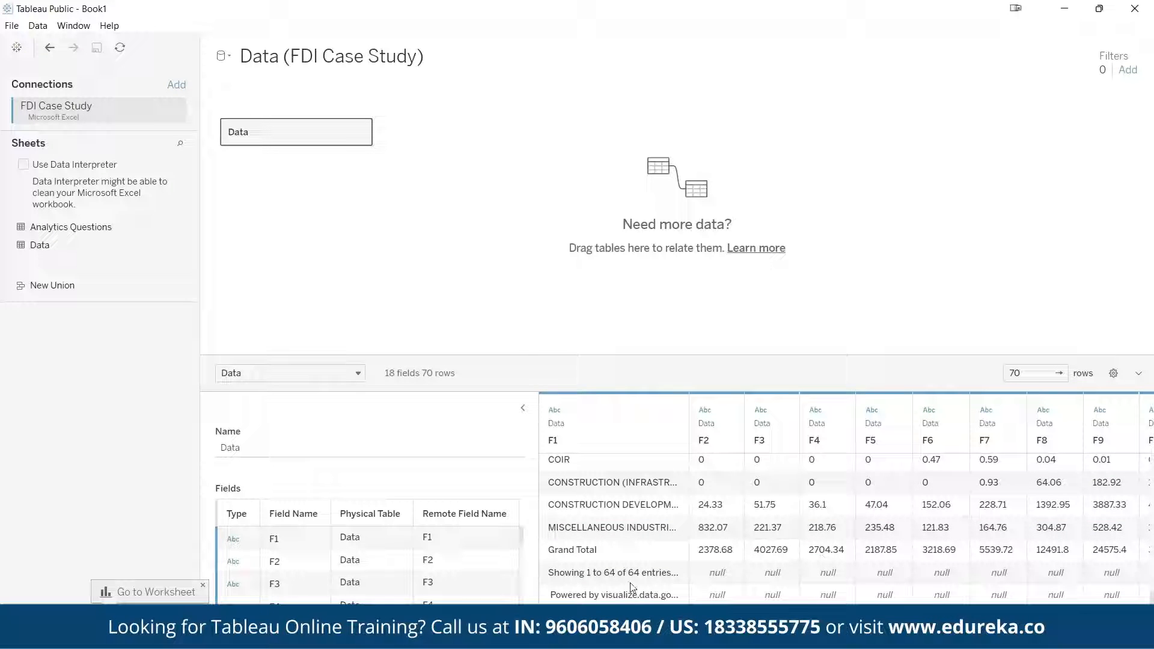
left_click(709, 552)
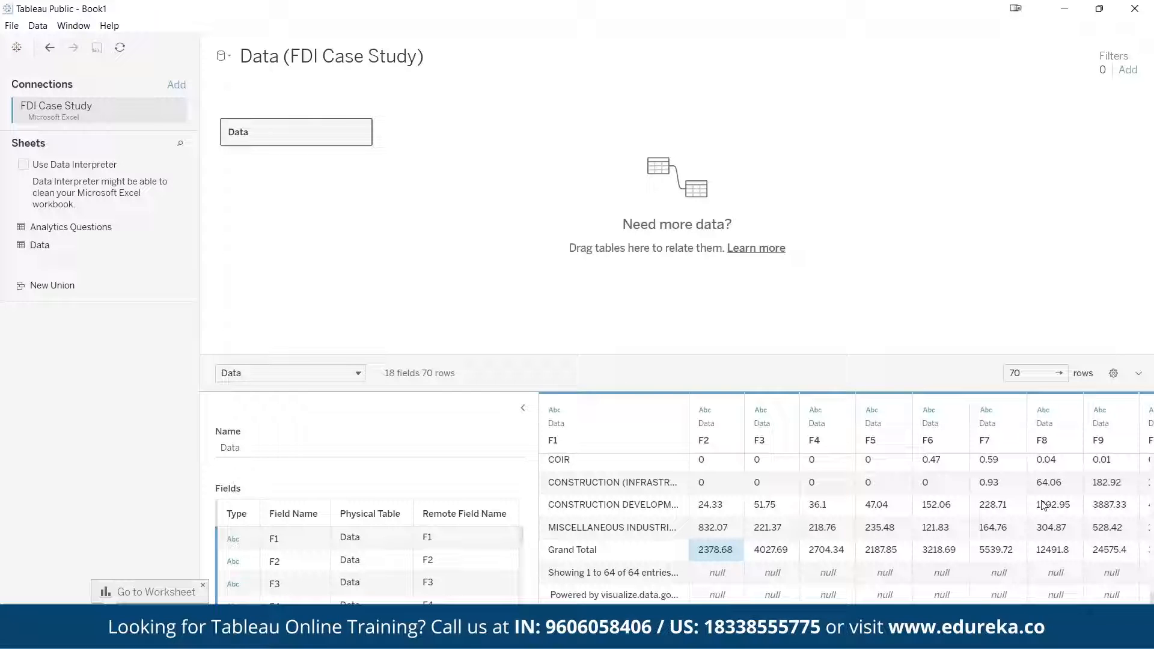
key("alt+Tab")
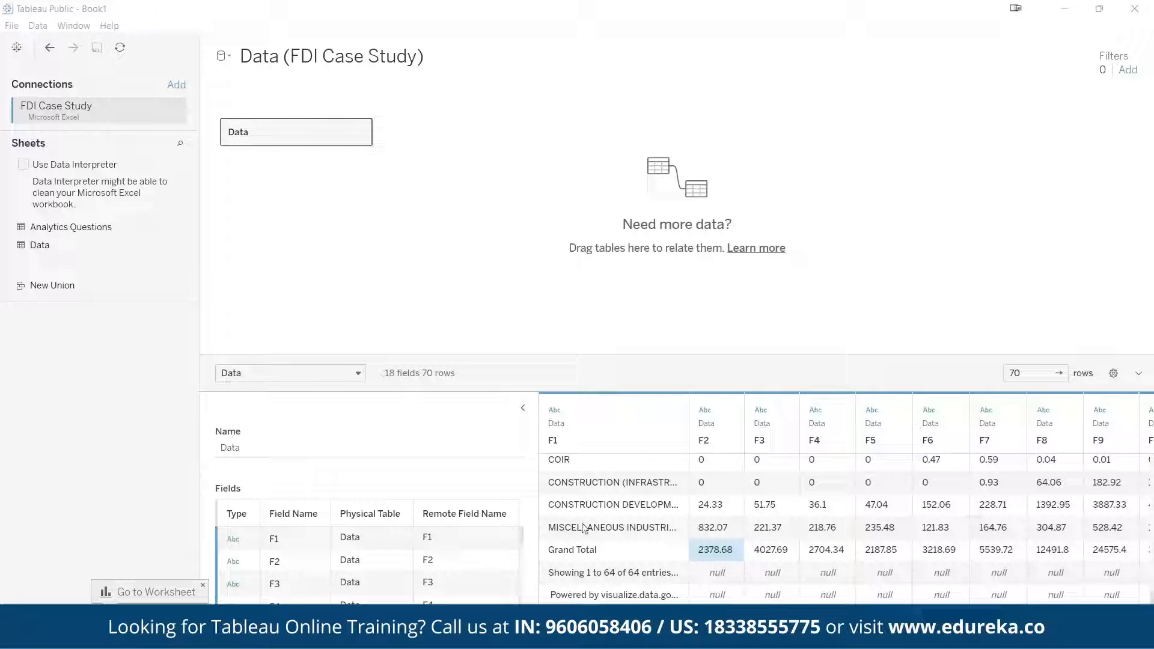
Review the sector rows and their yearly values in the preview, from the end back to the first row
left_click(609, 529)
scroll(610, 529, "up", 10)
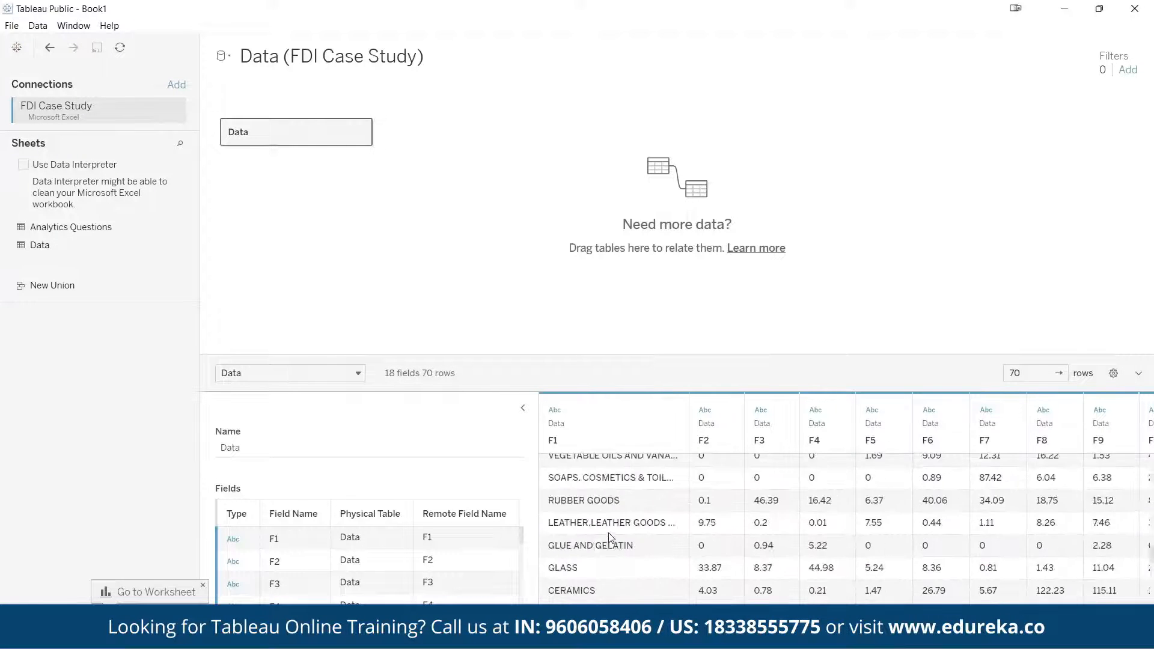
scroll(706, 500, "up", 3)
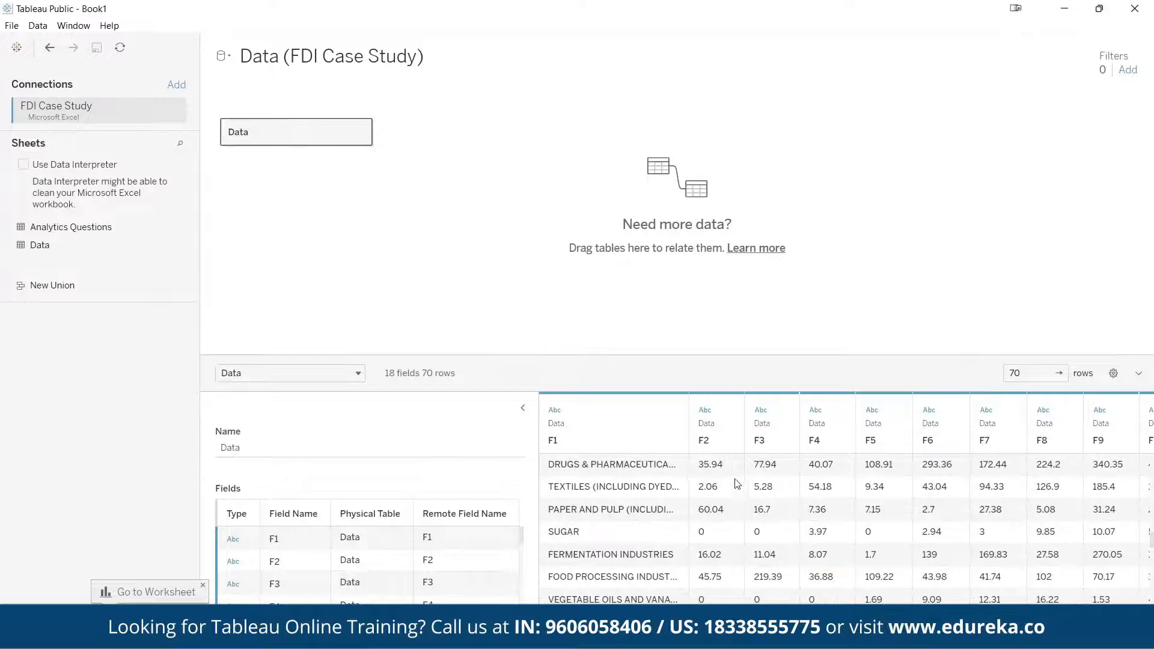
left_click(732, 472)
left_click(782, 483)
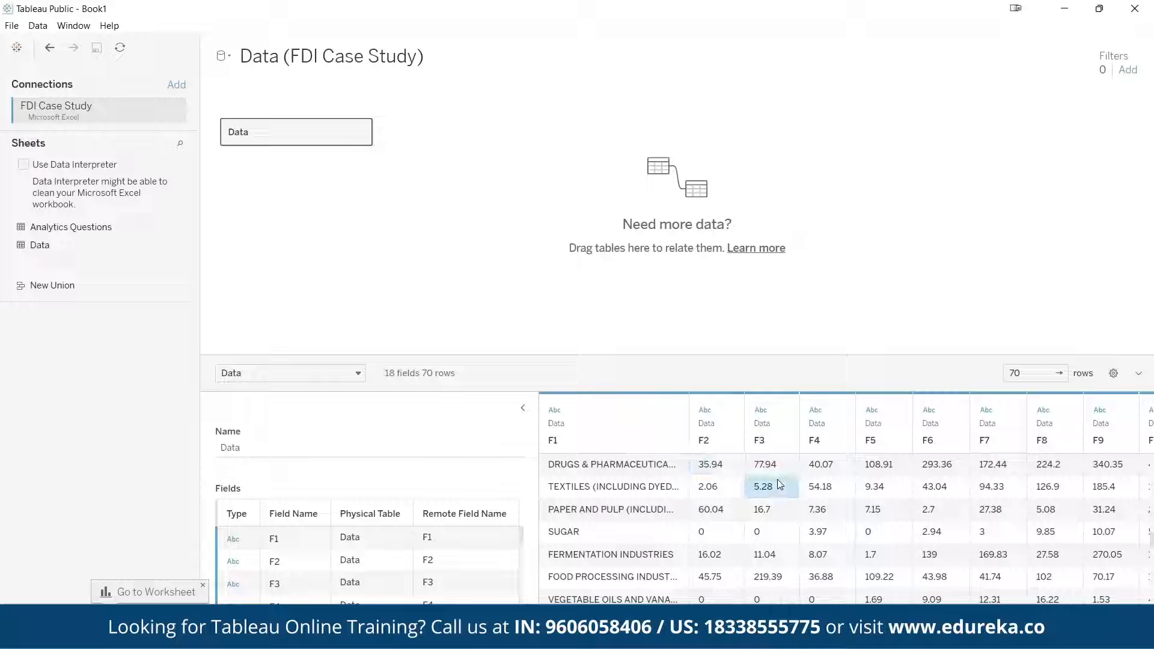
scroll(745, 528, "up", 10)
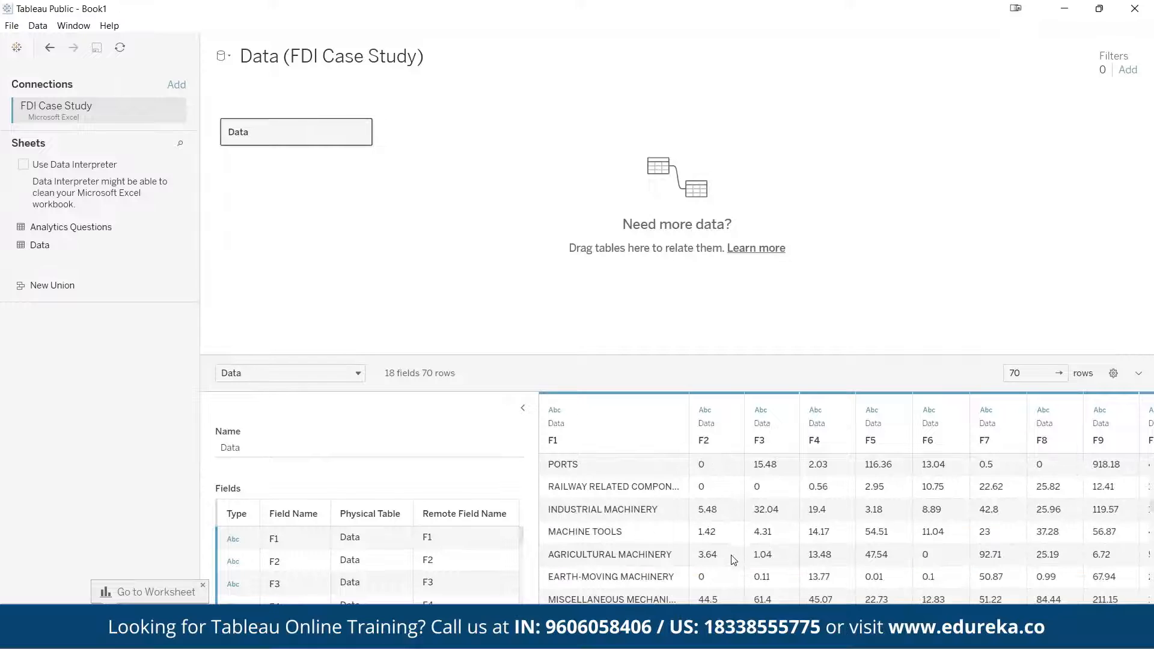
scroll(732, 559, "up", 10)
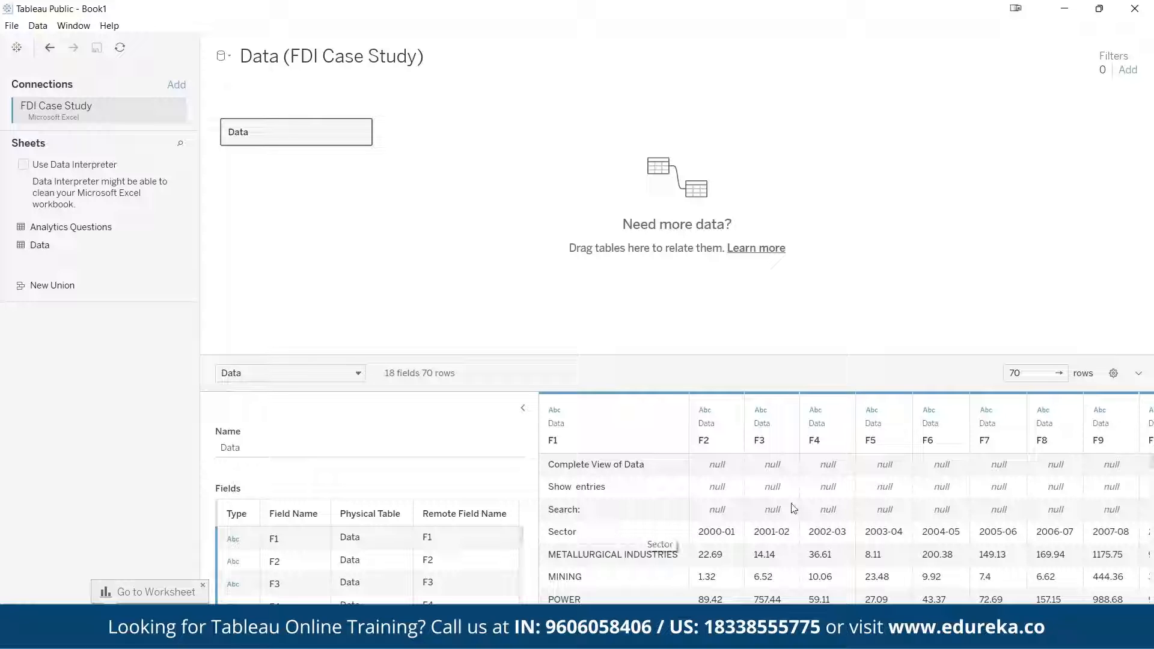
Check the stray rows above the Sector header and clean the sheet with Data Interpreter
left_click(579, 514)
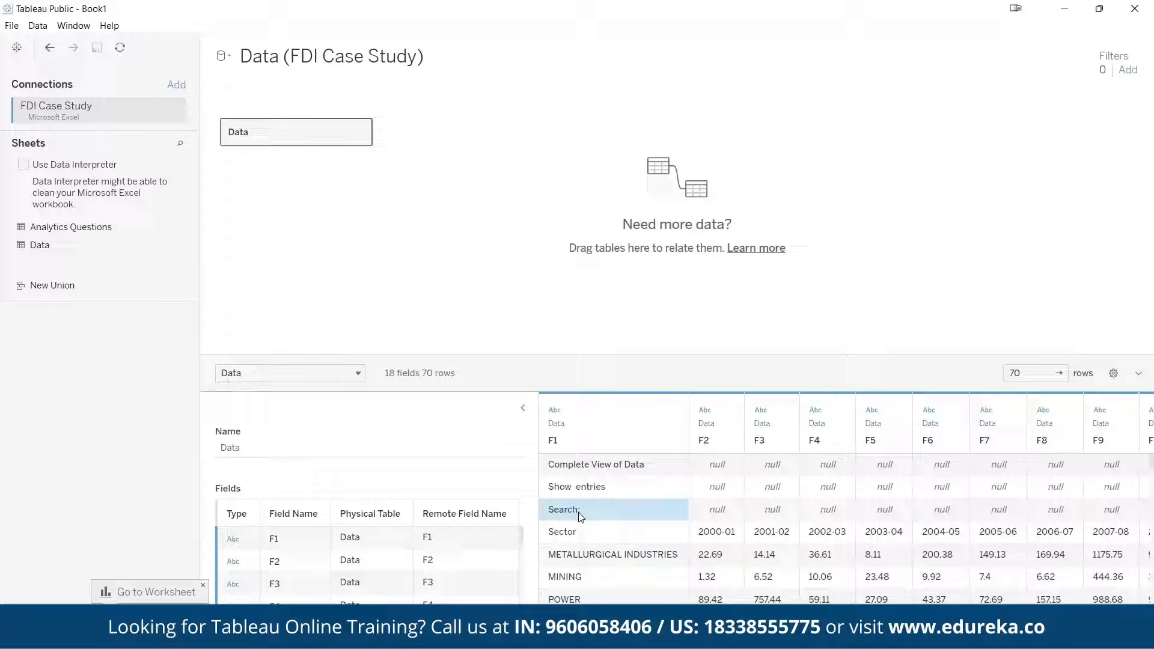
left_click(604, 487)
left_click(625, 468)
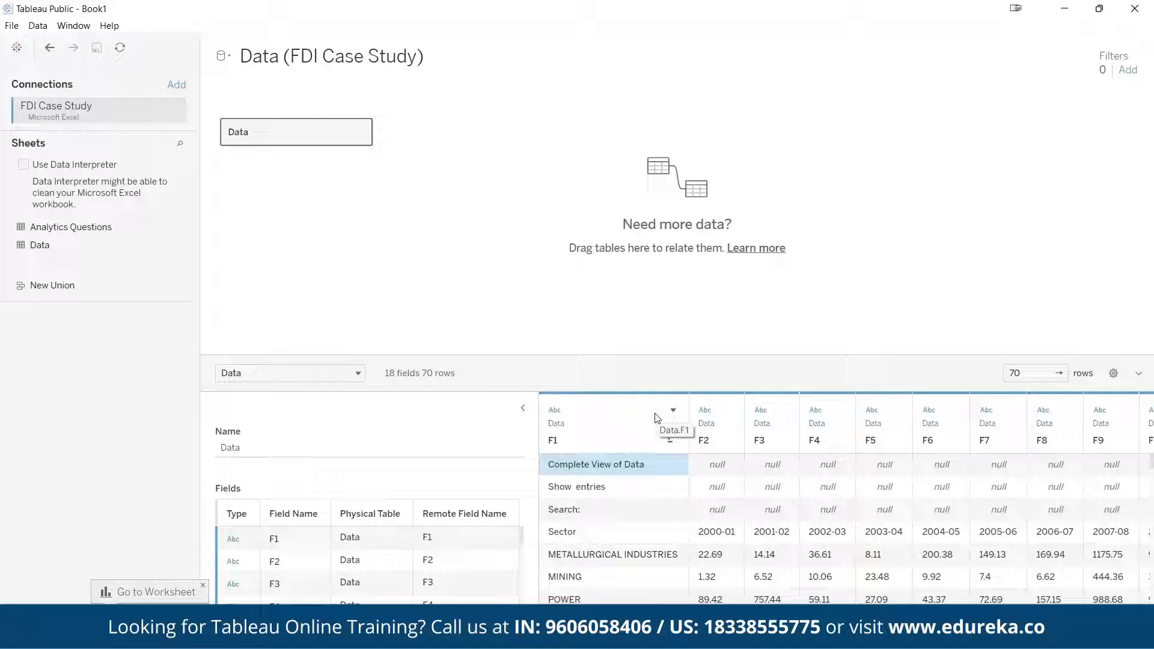
left_click(62, 168)
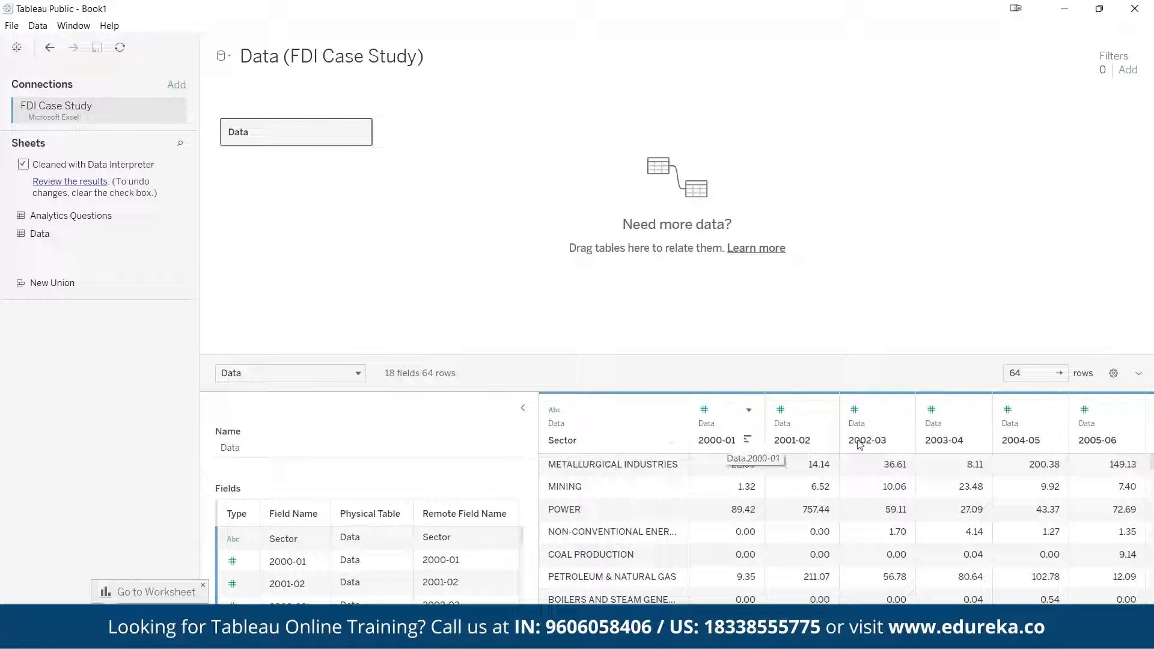
Inspect the cleaned data preview down to its last row, checking the Grand Total entry and its 2000-01 value
scroll(904, 553, "down", 5)
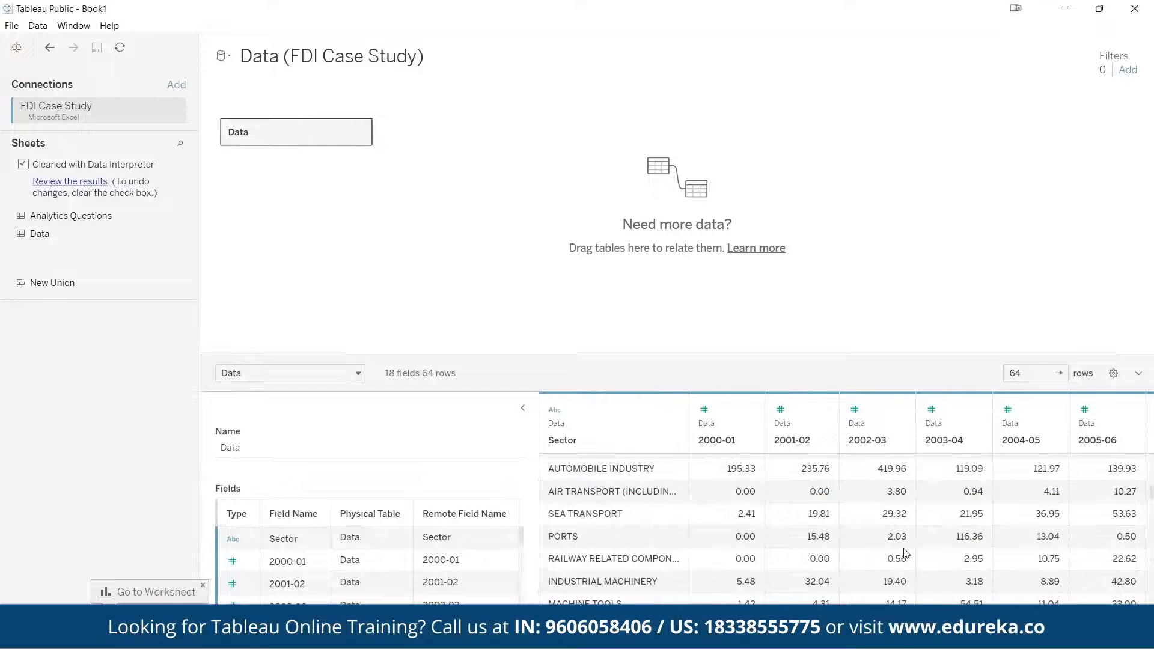
scroll(905, 553, "down", 4)
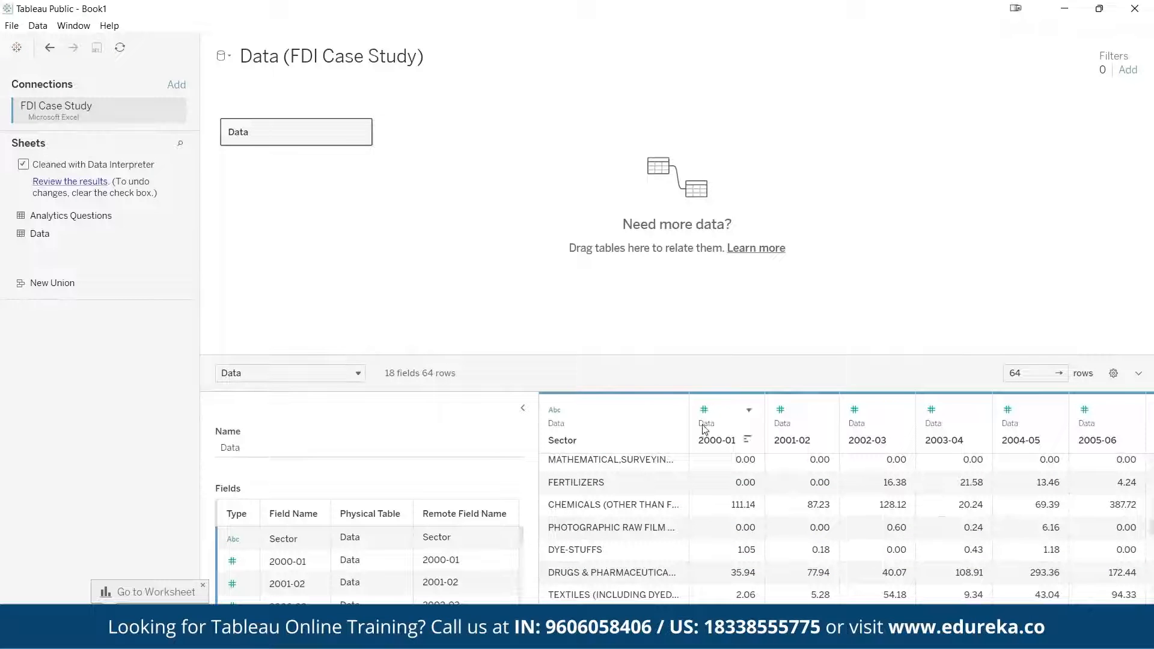
scroll(752, 544, "down", 3)
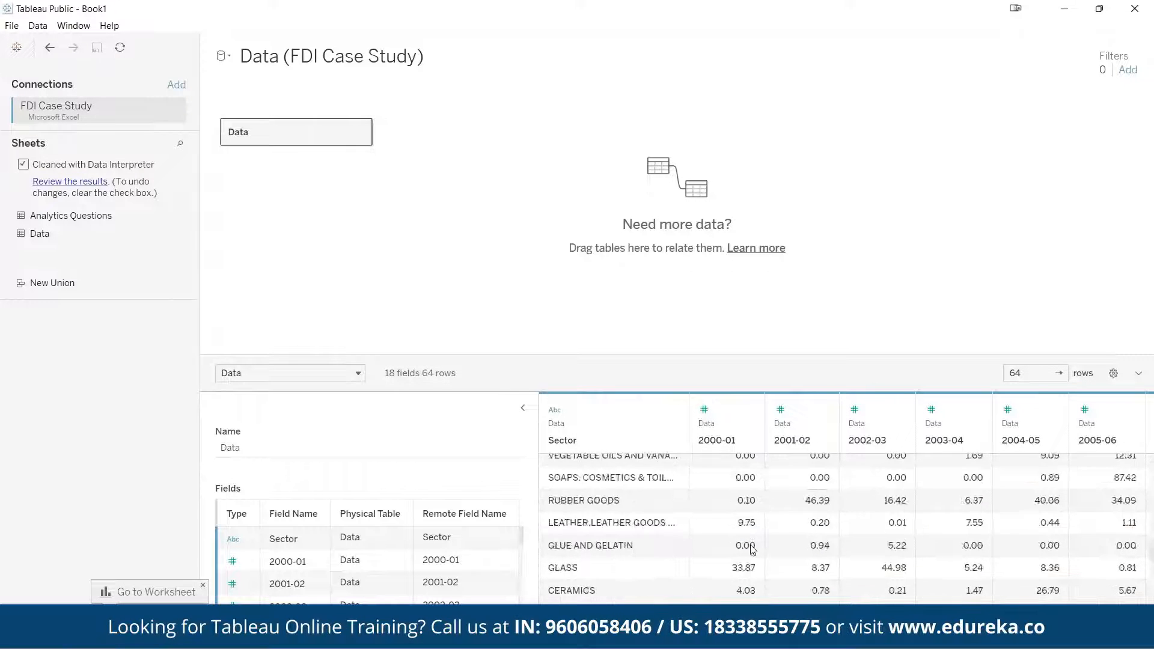
scroll(753, 549, "down", 5)
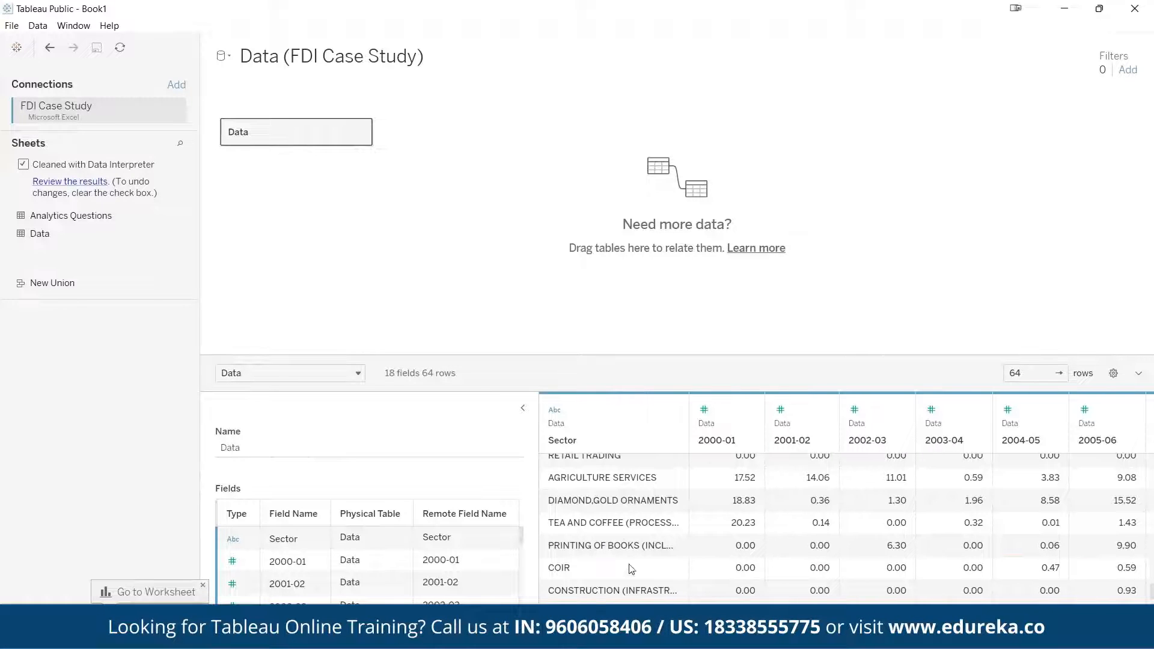
scroll(622, 544, "down", 2)
left_click_drag(586, 600, 628, 599)
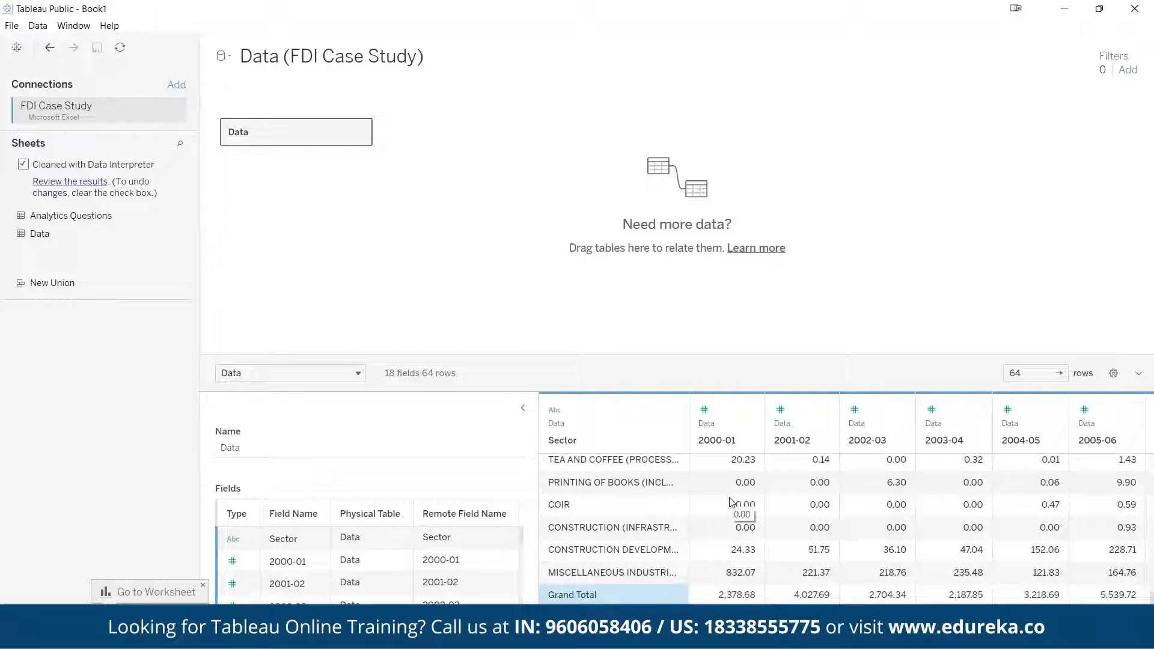
left_click(734, 600)
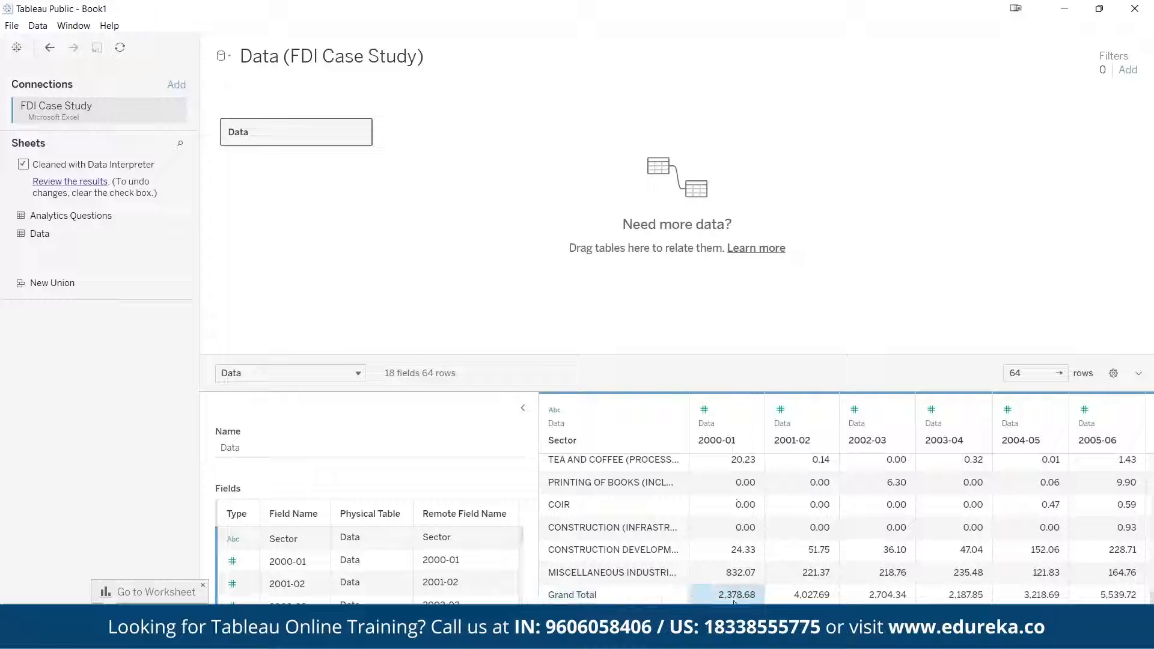
left_click(636, 597)
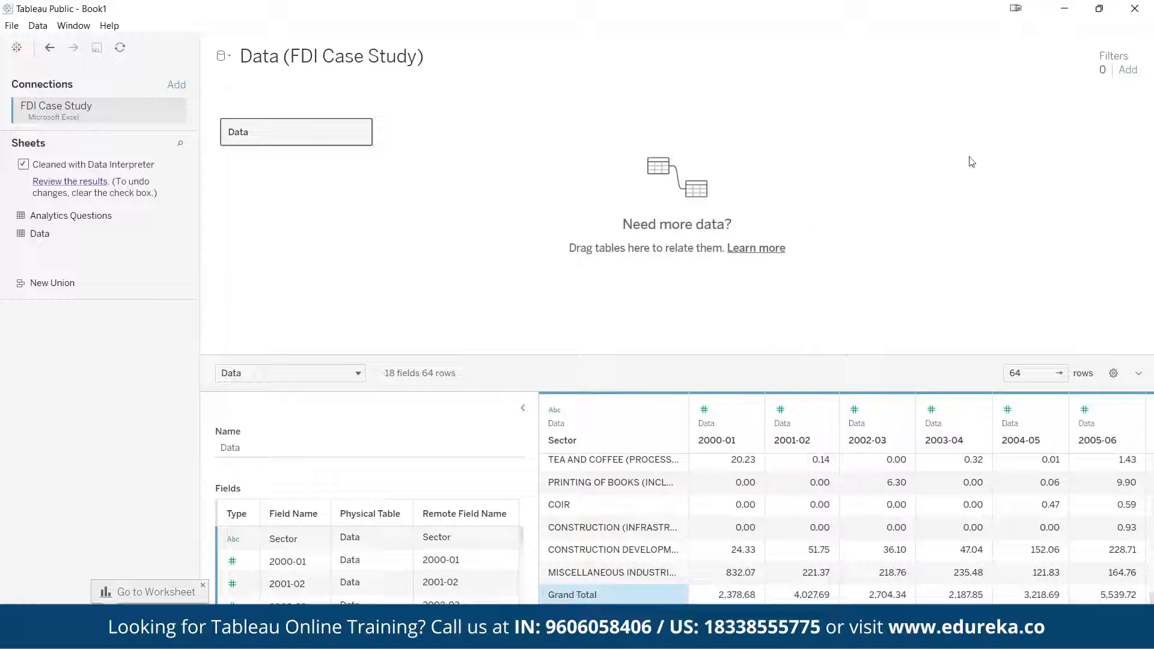
Start a new data source filter on the Sector field
left_click(1128, 74)
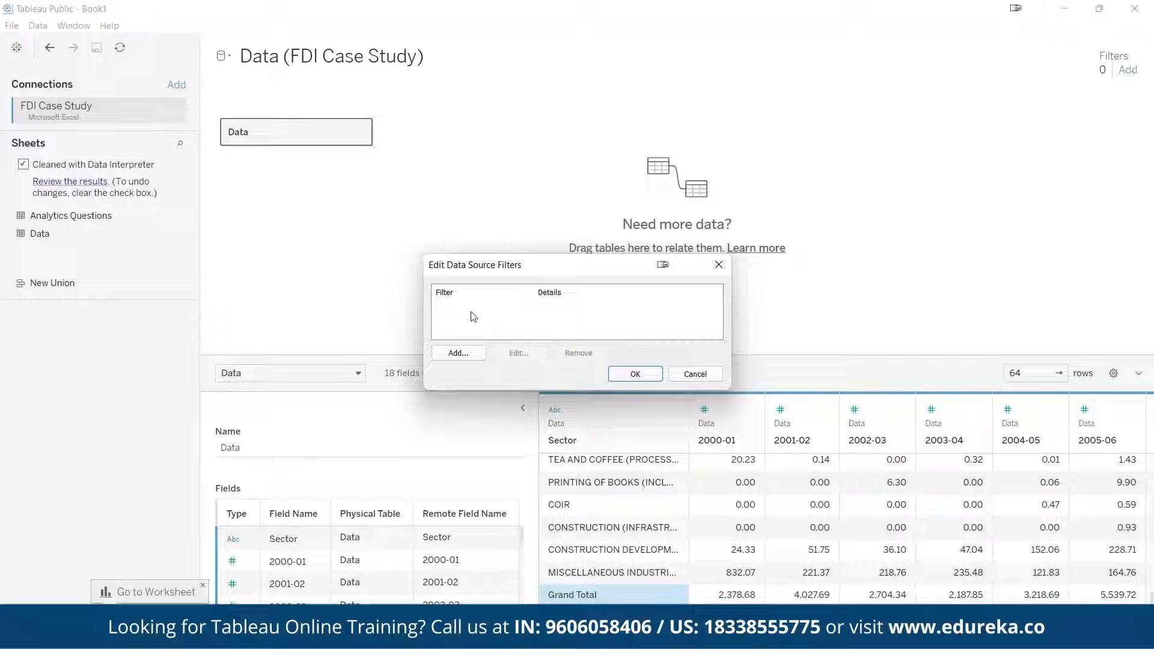
left_click(459, 355)
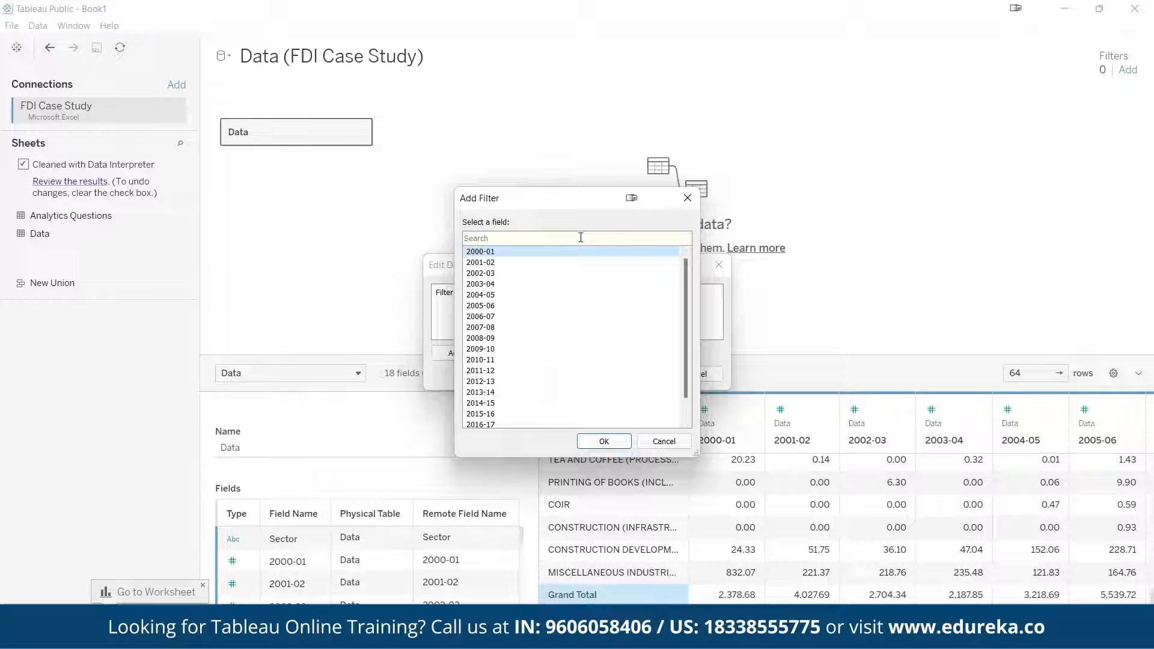
left_click_drag(565, 211, 901, 262)
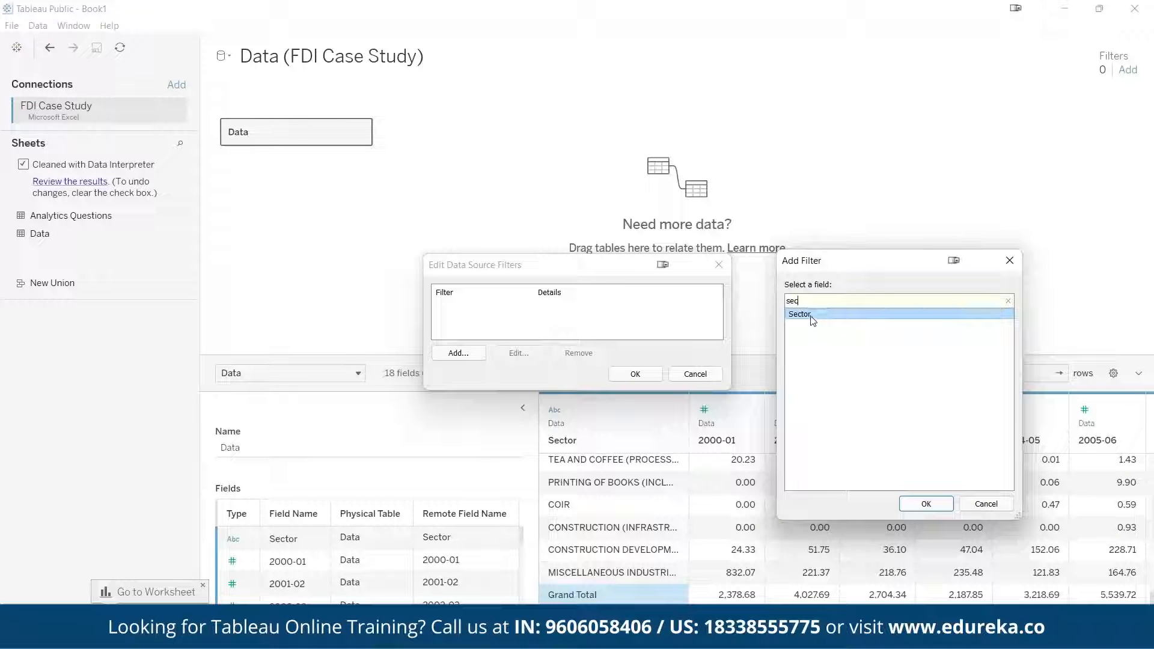
left_click(925, 503)
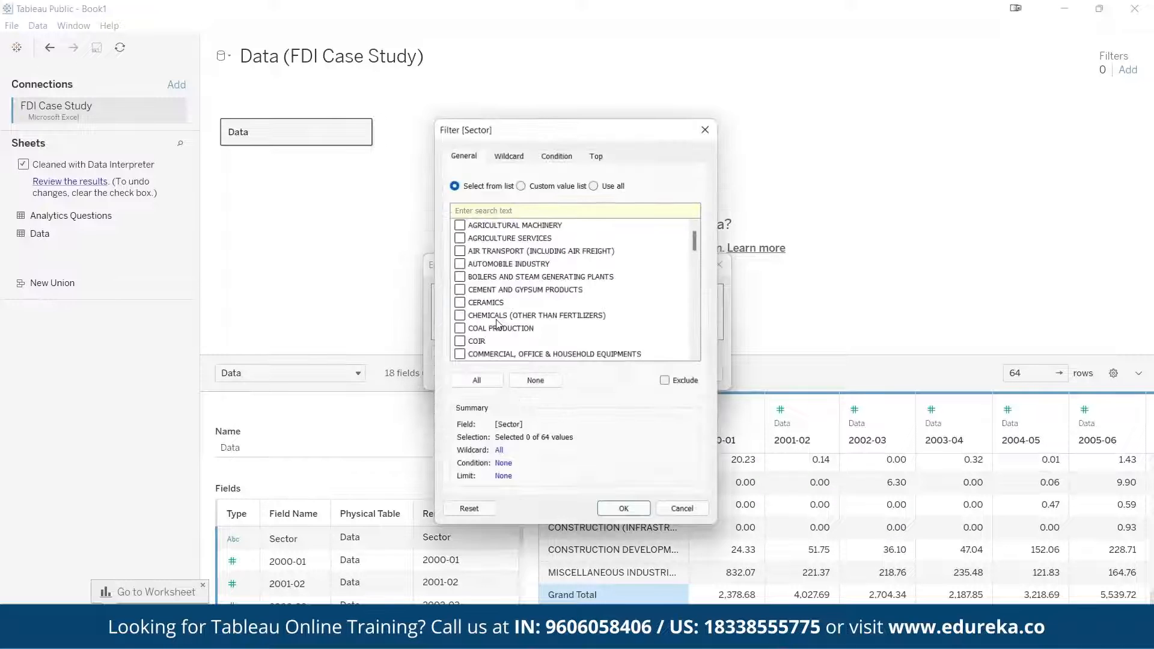
Exclude the Grand Total value from the Sector filter and apply the data source filter
left_click_drag(598, 137, 960, 81)
left_click_drag(1060, 184, 1055, 300)
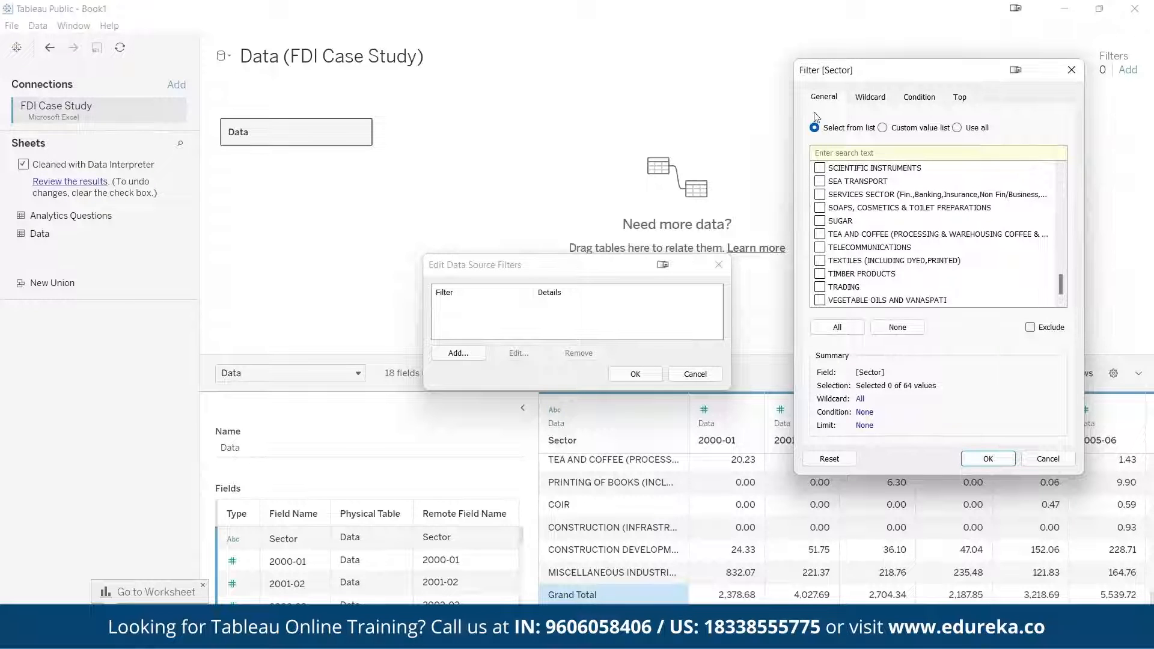
left_click(823, 153)
type("gra")
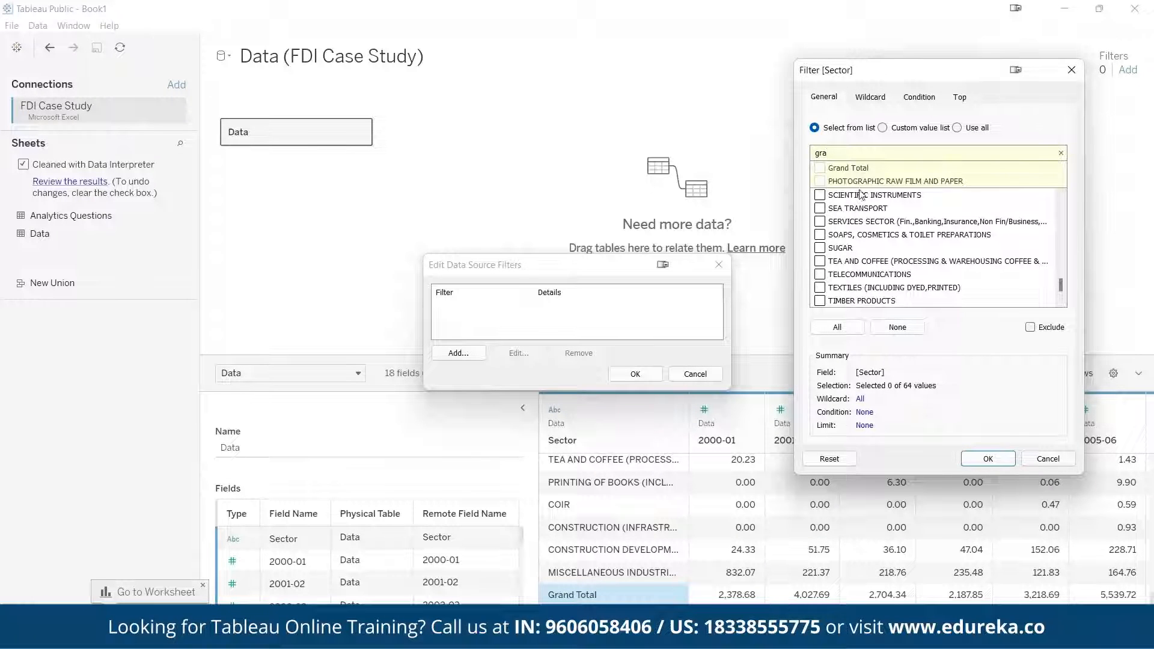
left_click(819, 168)
left_click(1047, 330)
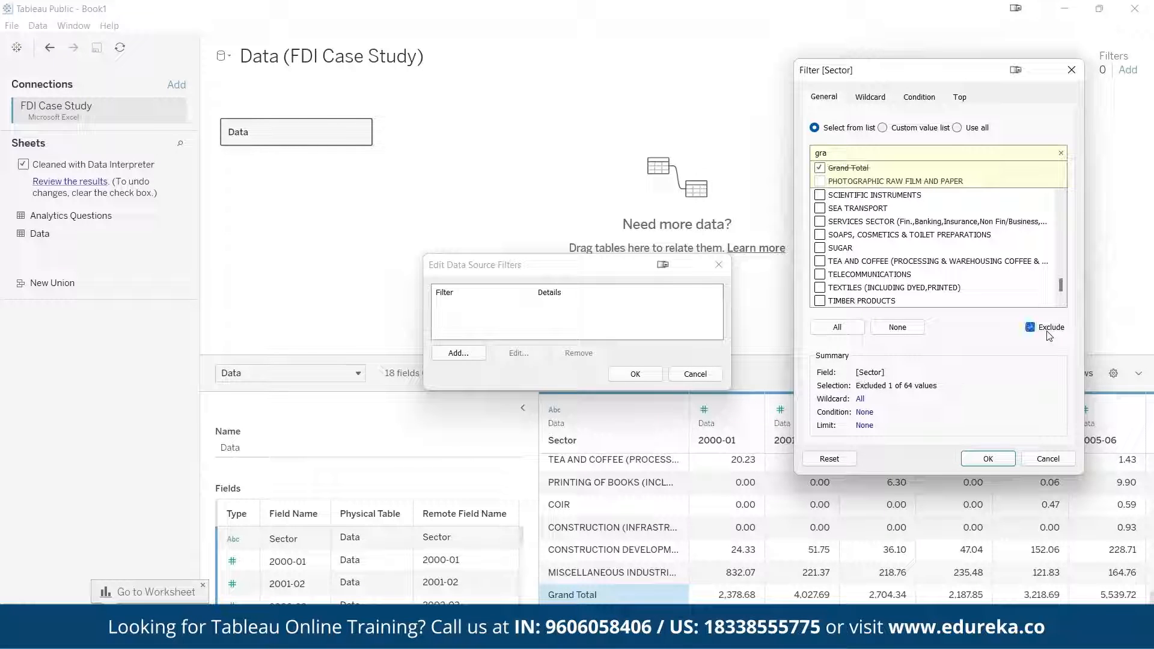
left_click(1002, 461)
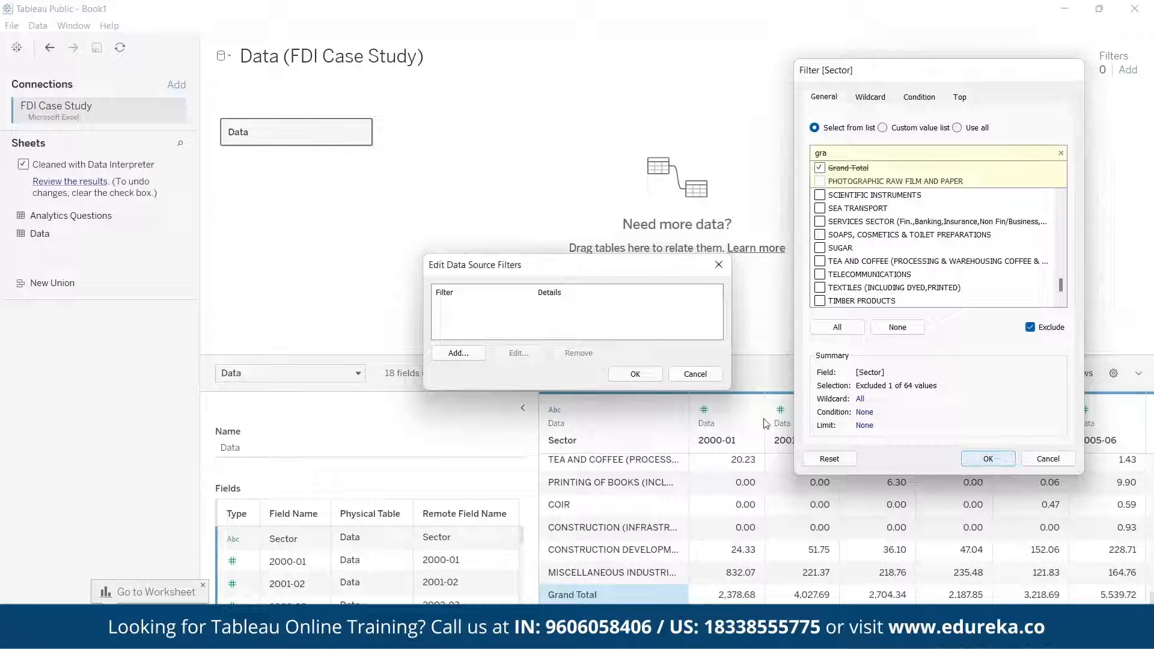
left_click(624, 376)
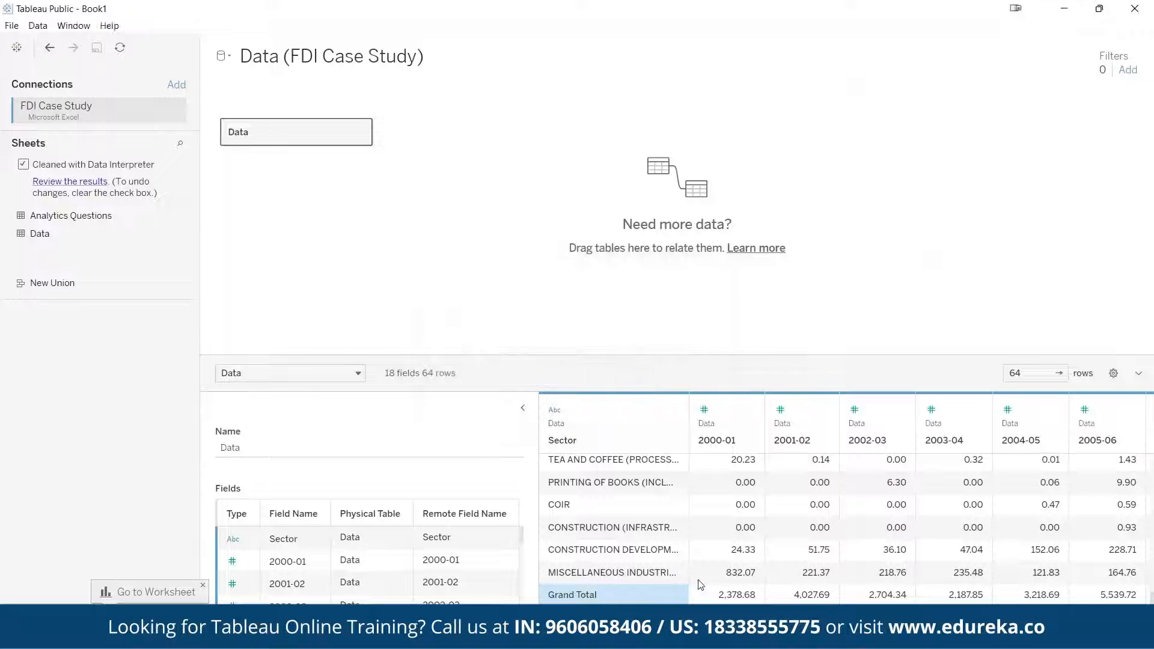
Check the sector rows and yearly values in the filtered data preview, returning to the METALLURGICAL INDUSTRIES row
left_click(865, 500)
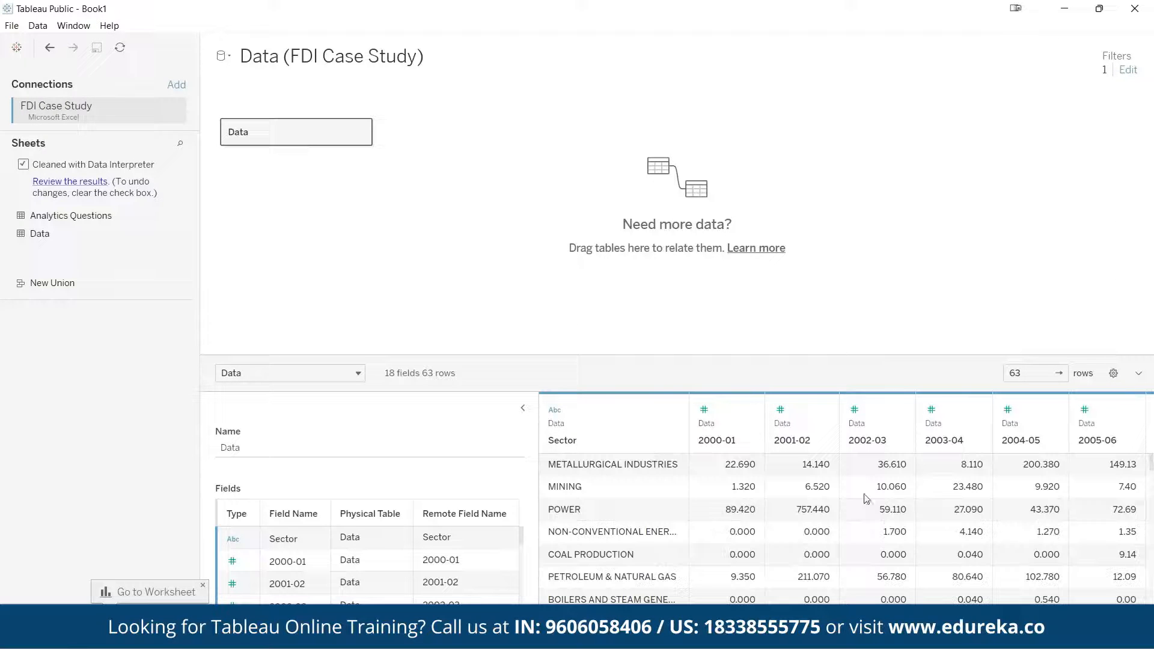
left_click(591, 468)
scroll(649, 565, "down", 10)
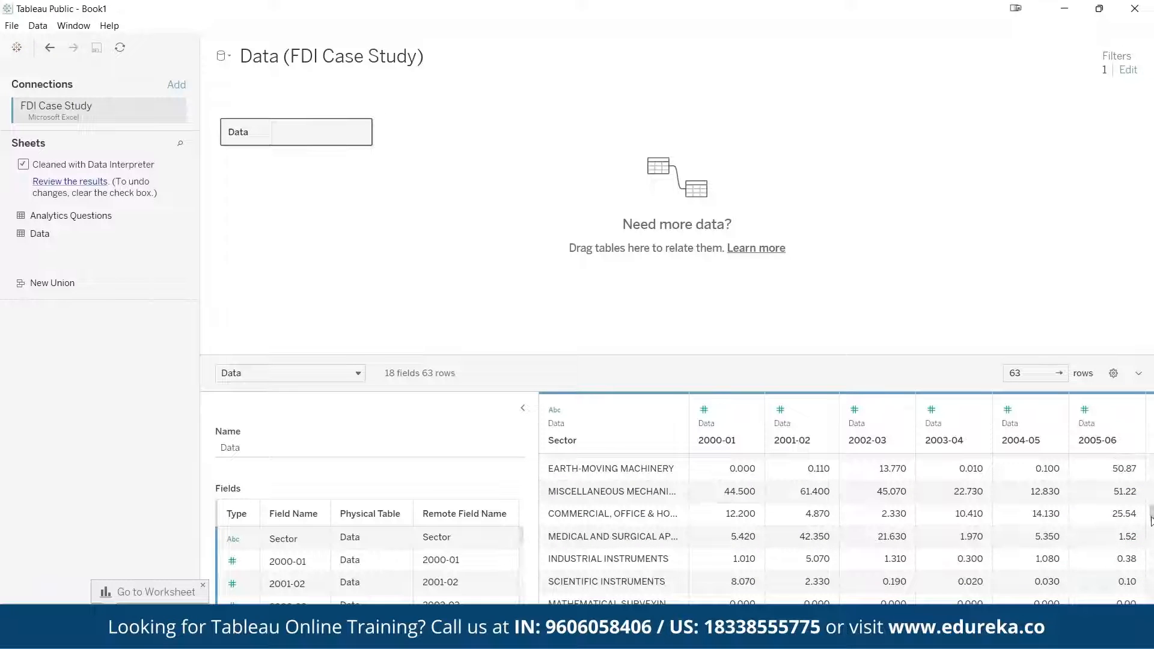
left_click_drag(1151, 517, 1153, 464)
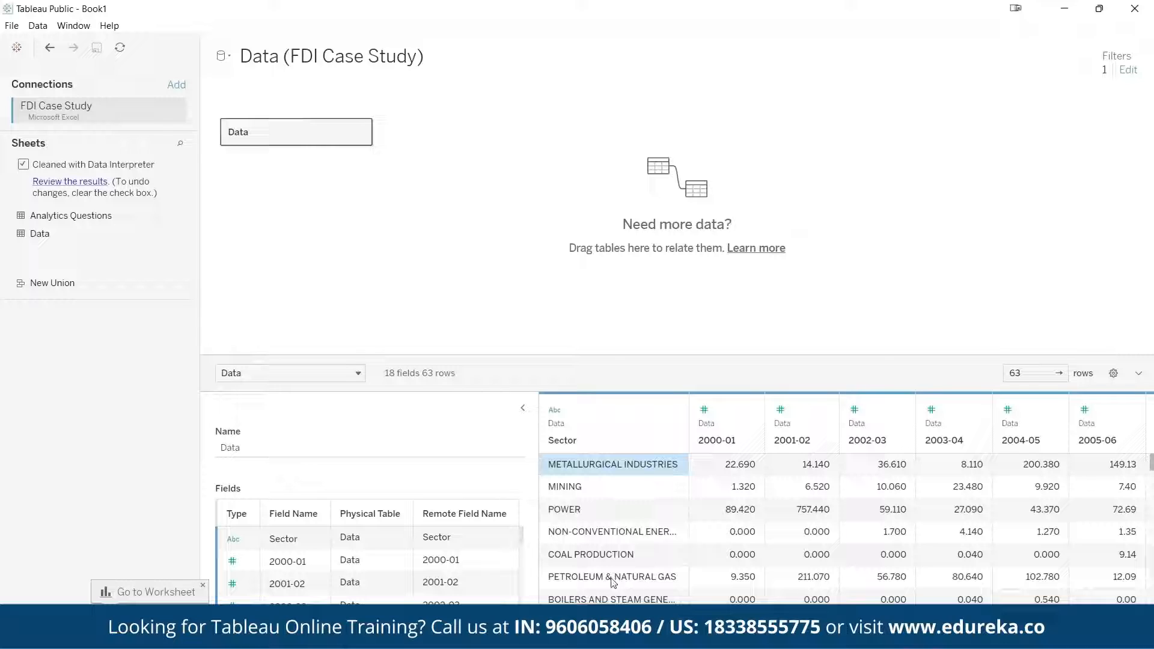
left_click(818, 469)
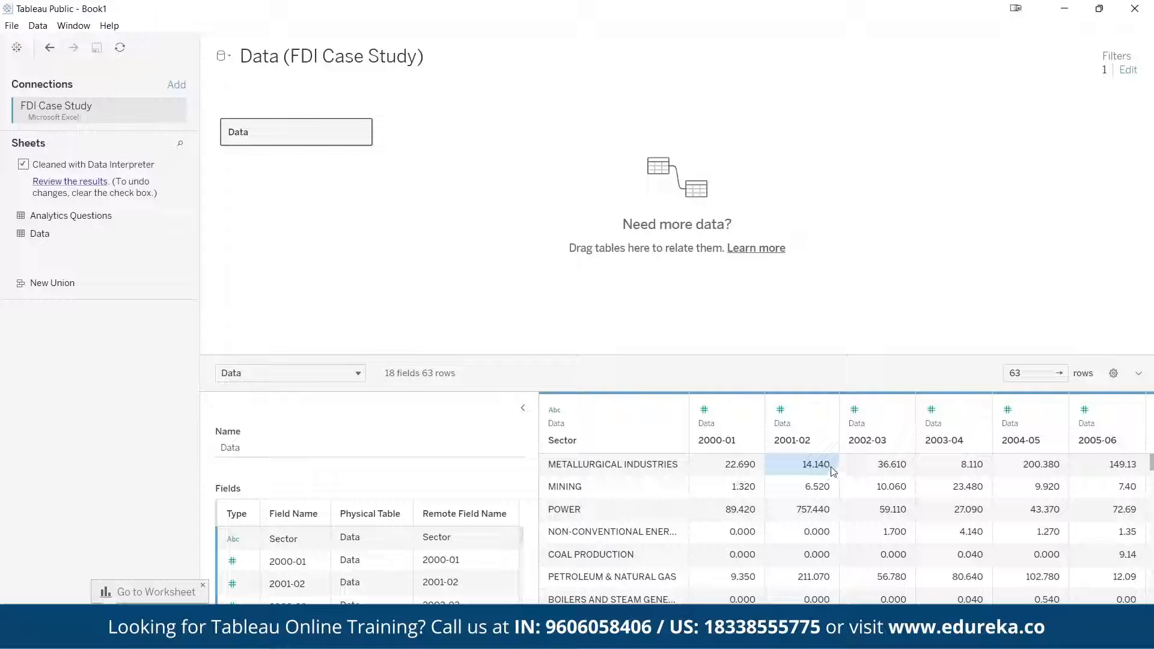
Examine the commands offered for single year columns such as 2001-02, 2005-06 and 2002-03, including the Create and Change Data Type options
right_click(832, 446)
left_click(822, 409)
left_click(823, 411)
left_click(890, 495)
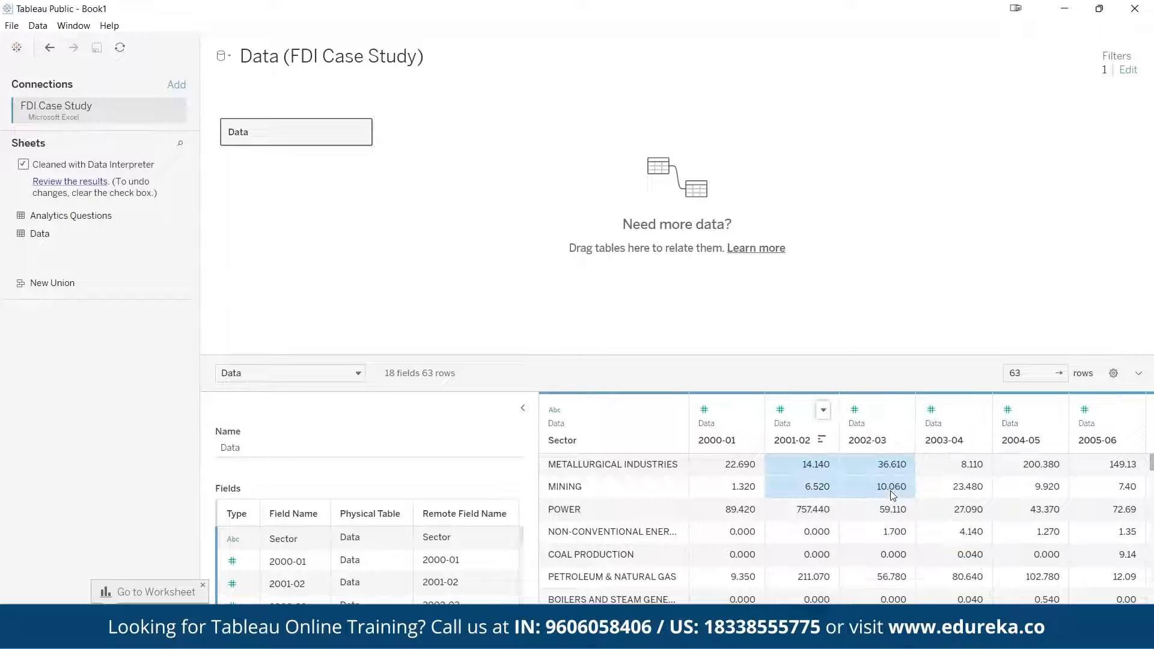
right_click(804, 425)
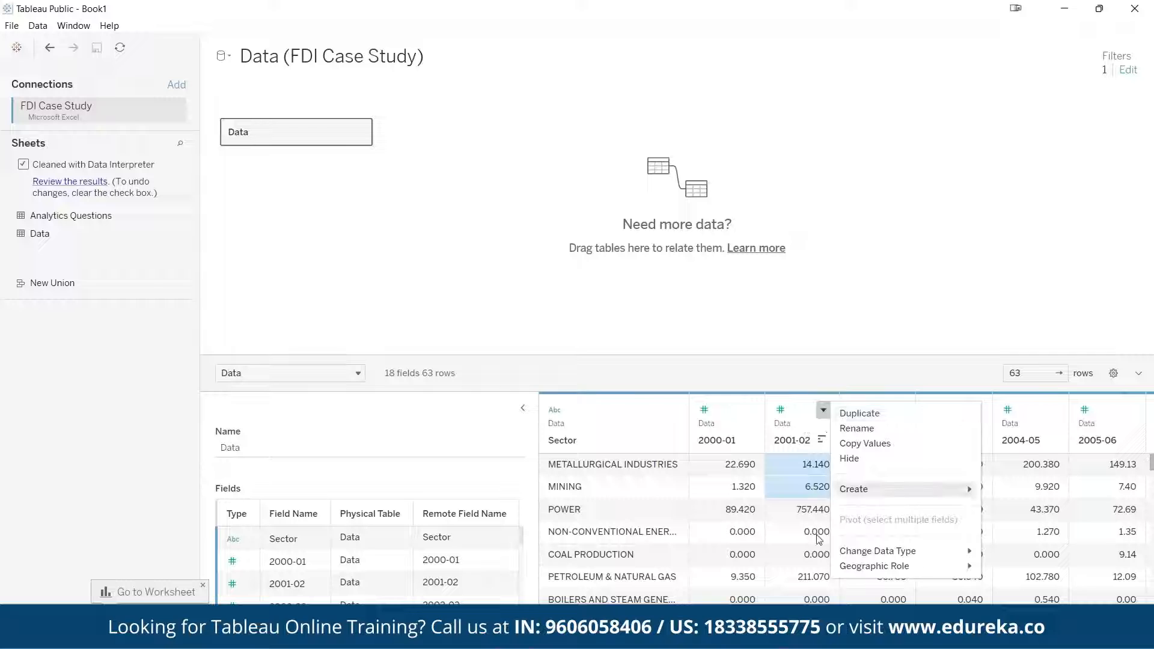
left_click(1030, 597)
left_click(634, 418)
left_click(869, 422)
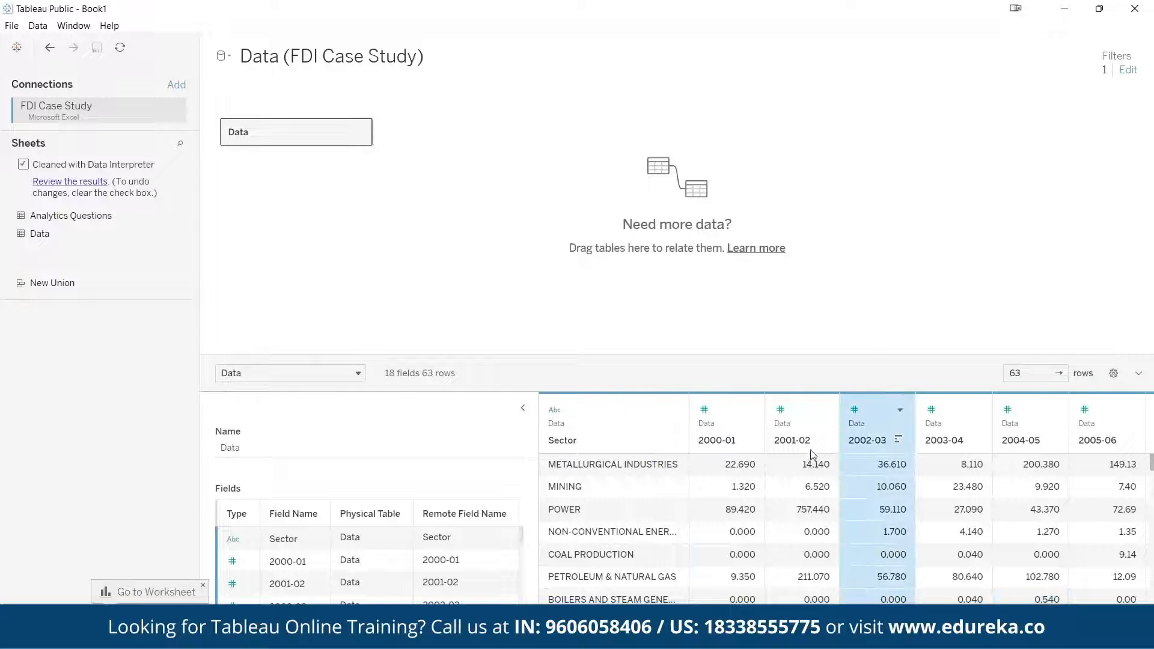
left_click(1129, 411)
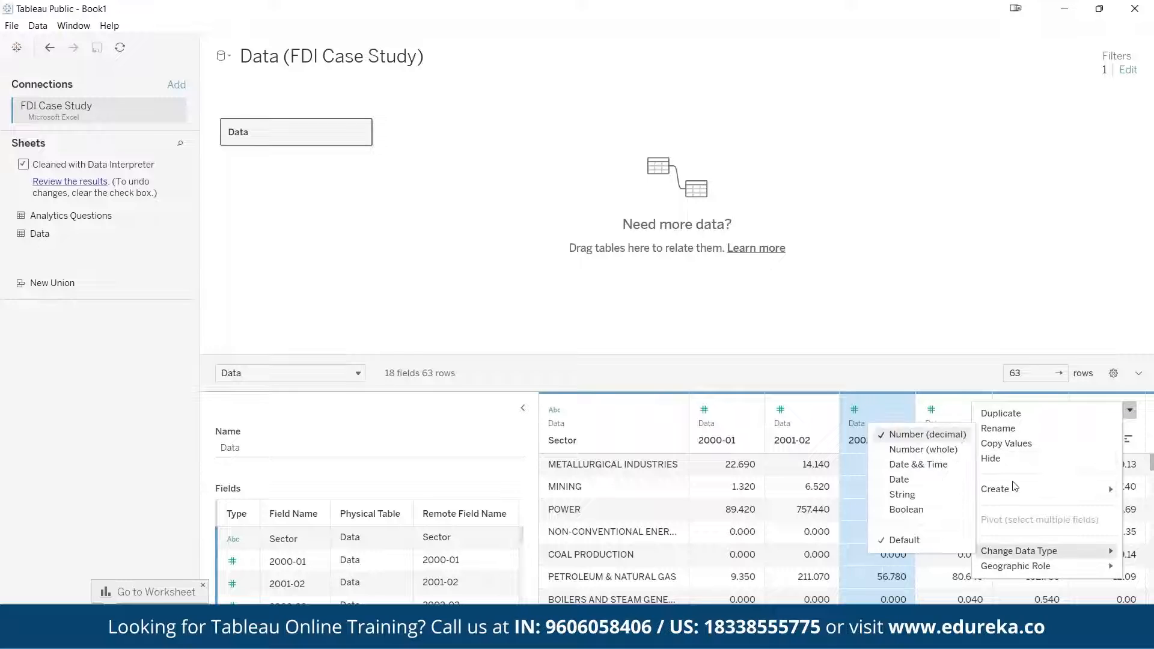
mouse_move(1007, 493)
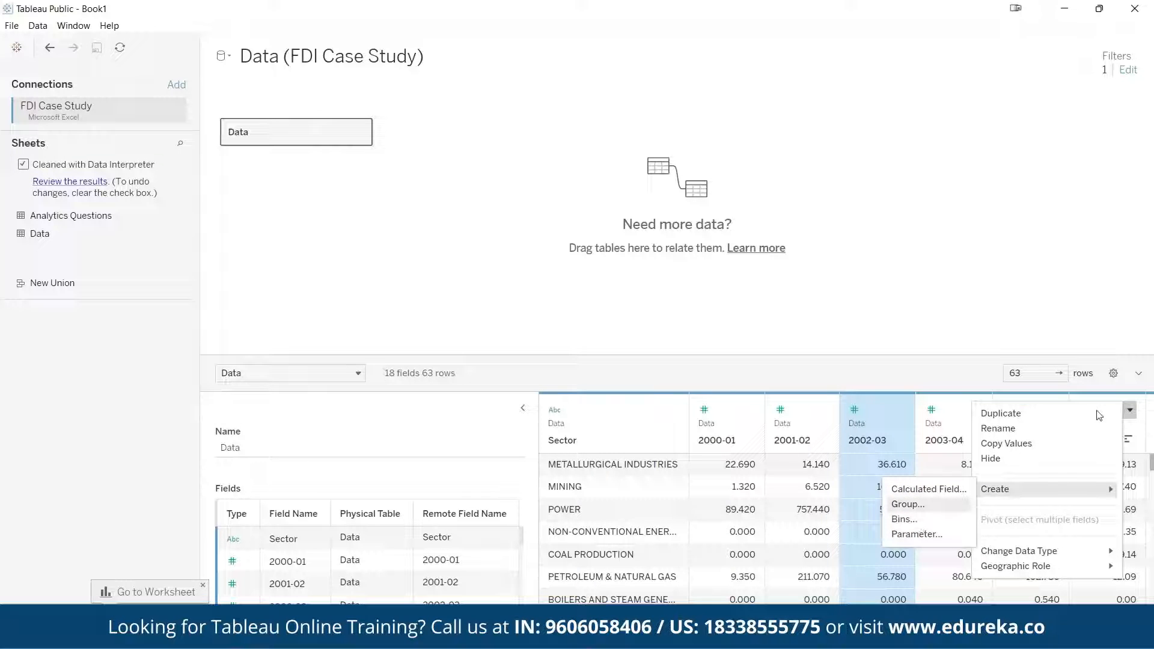
left_click(1134, 413)
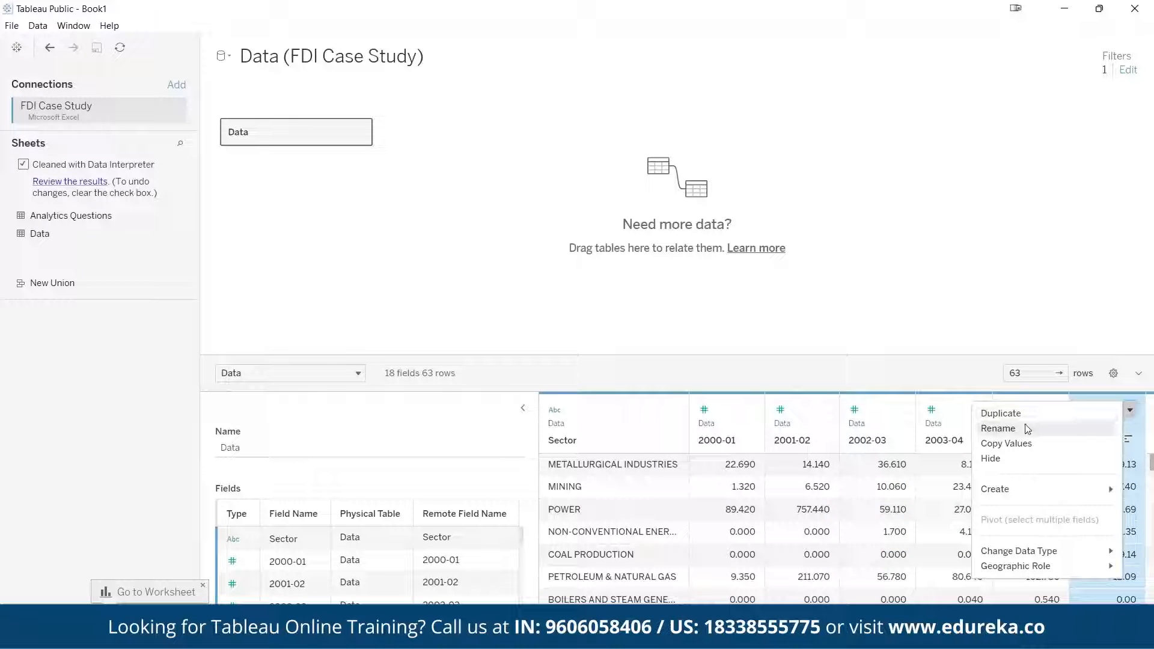
left_click(887, 423)
left_click(899, 410)
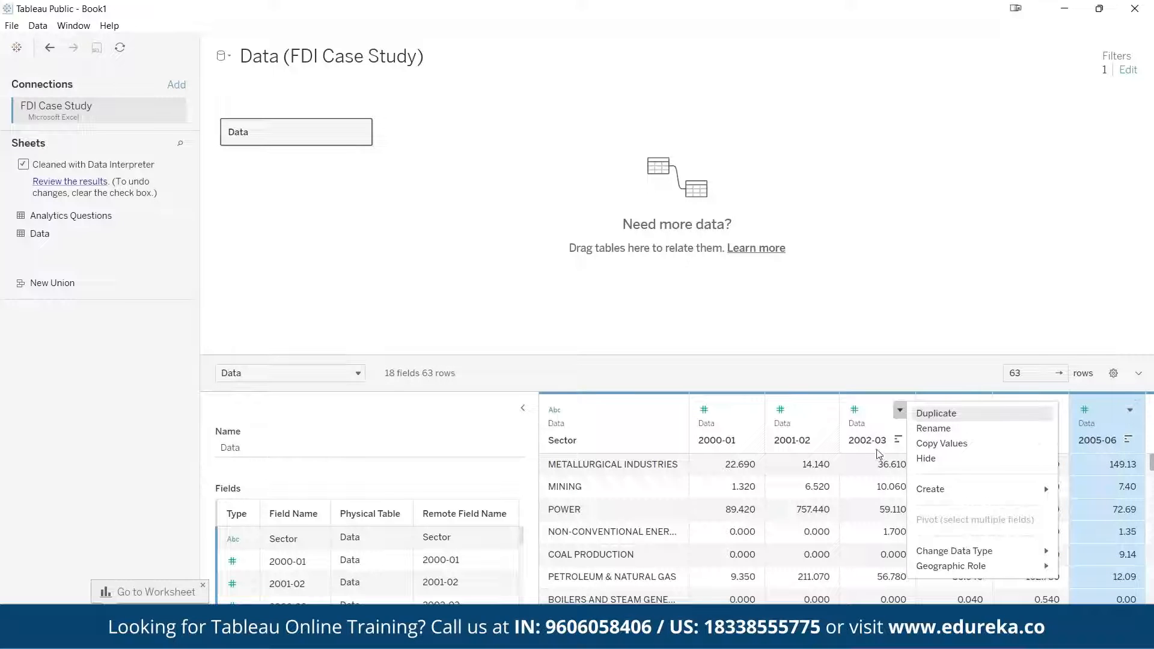
left_click(799, 499)
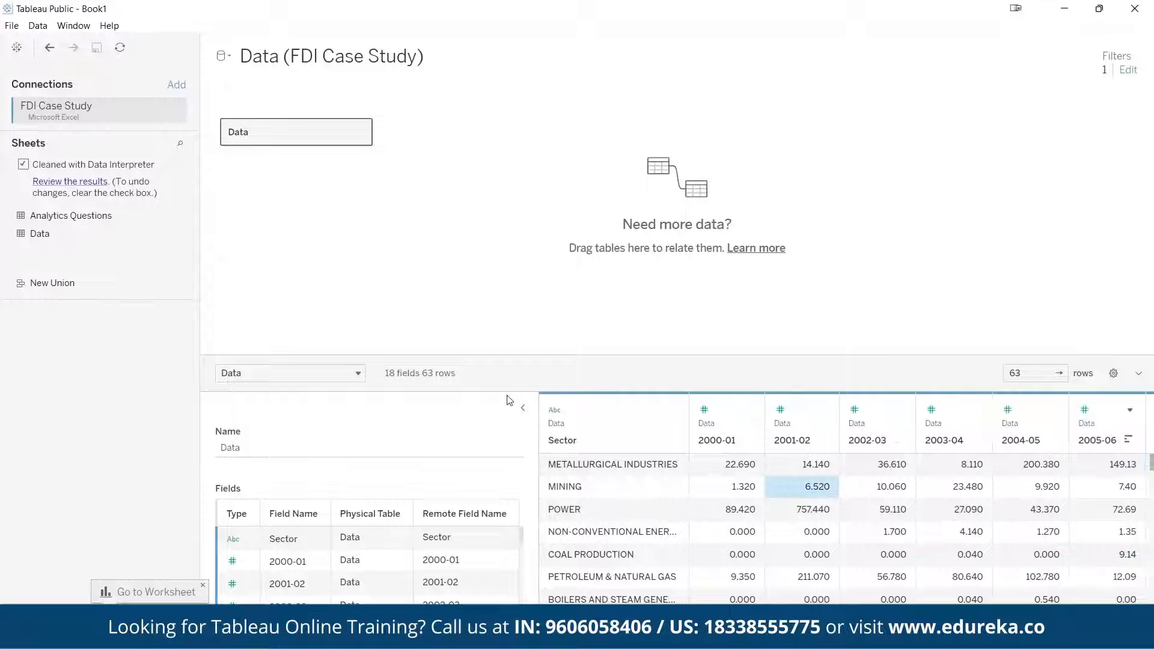
Select all year columns from 2000-01 through 2016-17 and pivot them into rows
left_click(722, 528)
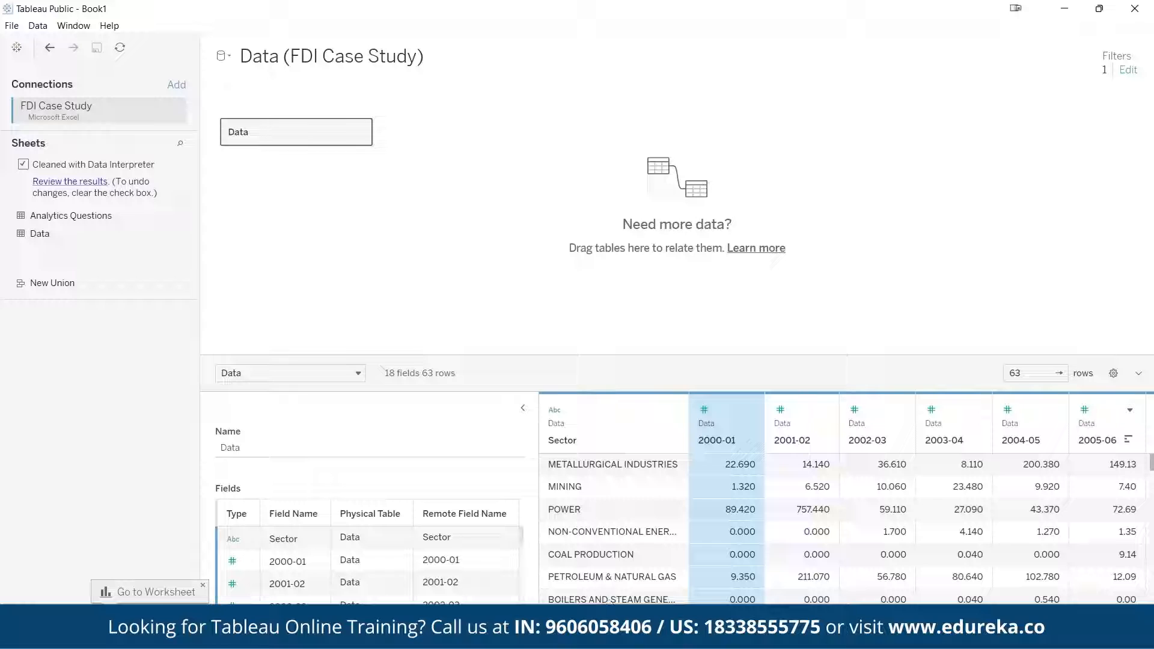
scroll(610, 600, "right", 10)
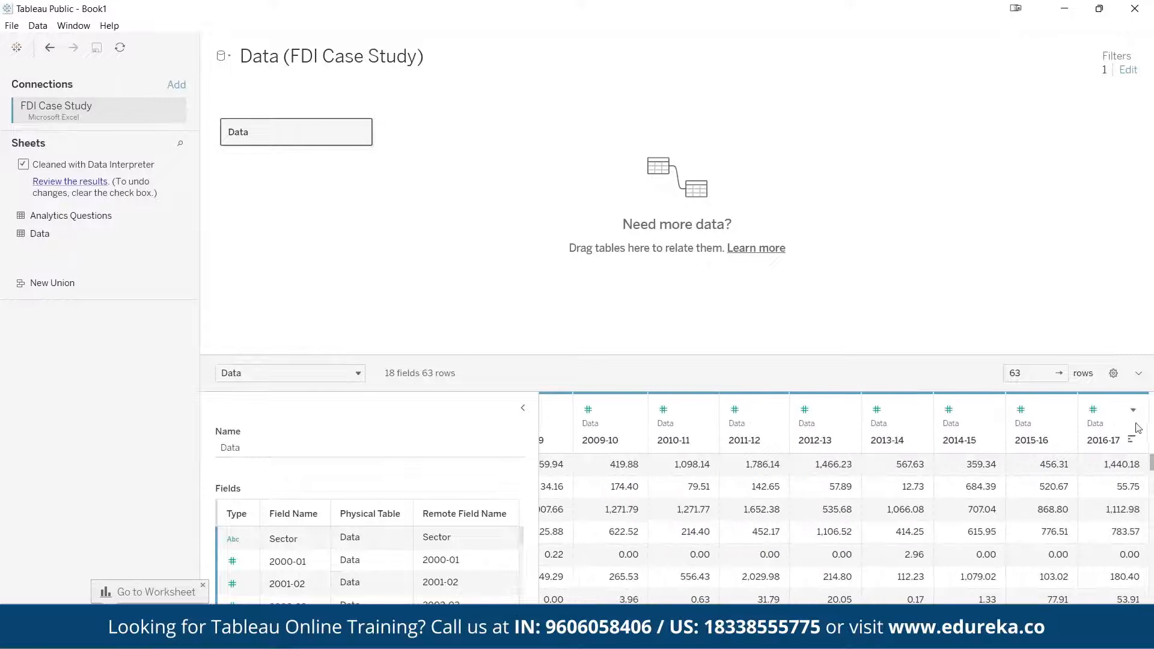
left_click(1102, 439, "shift")
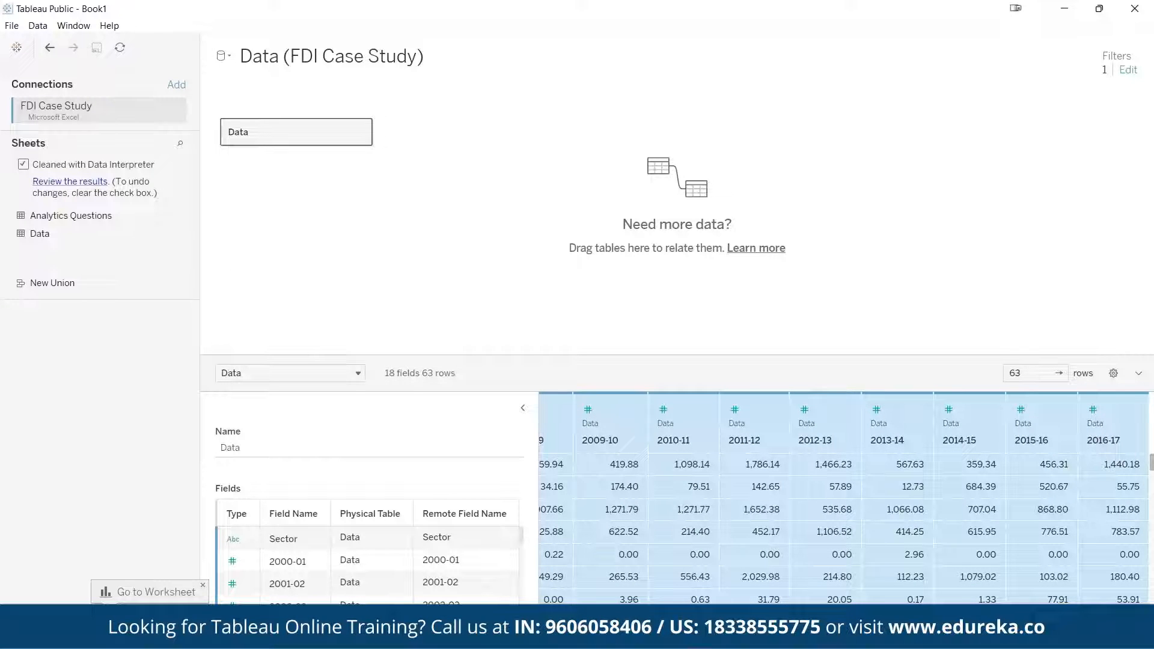
scroll(1102, 438, "left", 10)
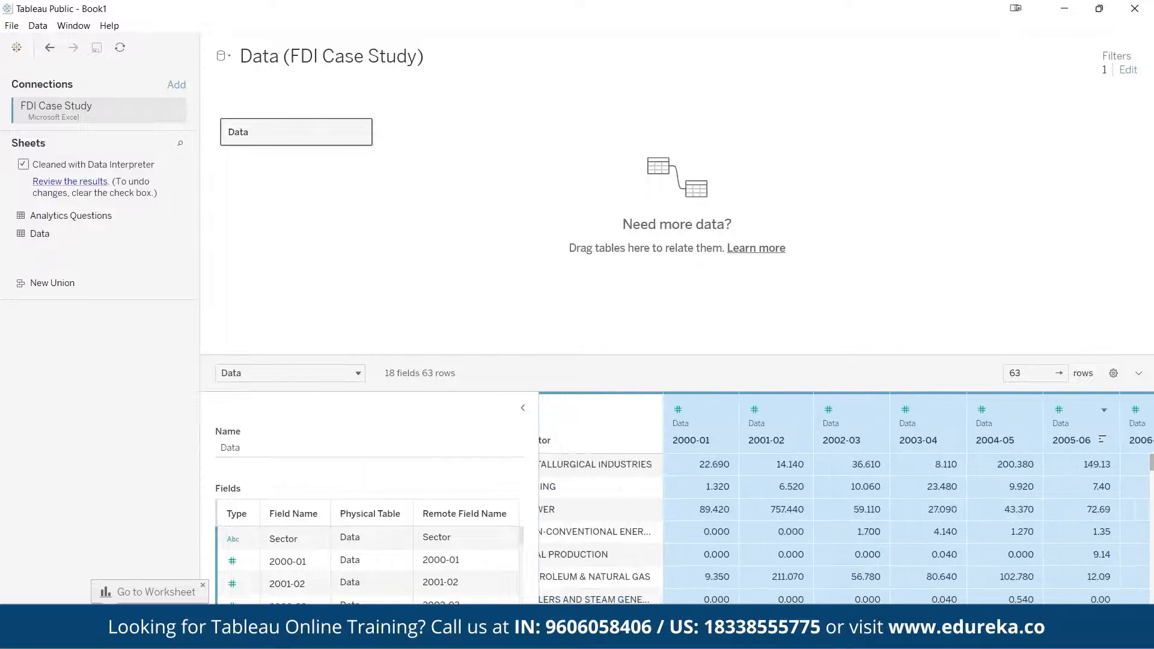
scroll(1133, 589, "right", 10)
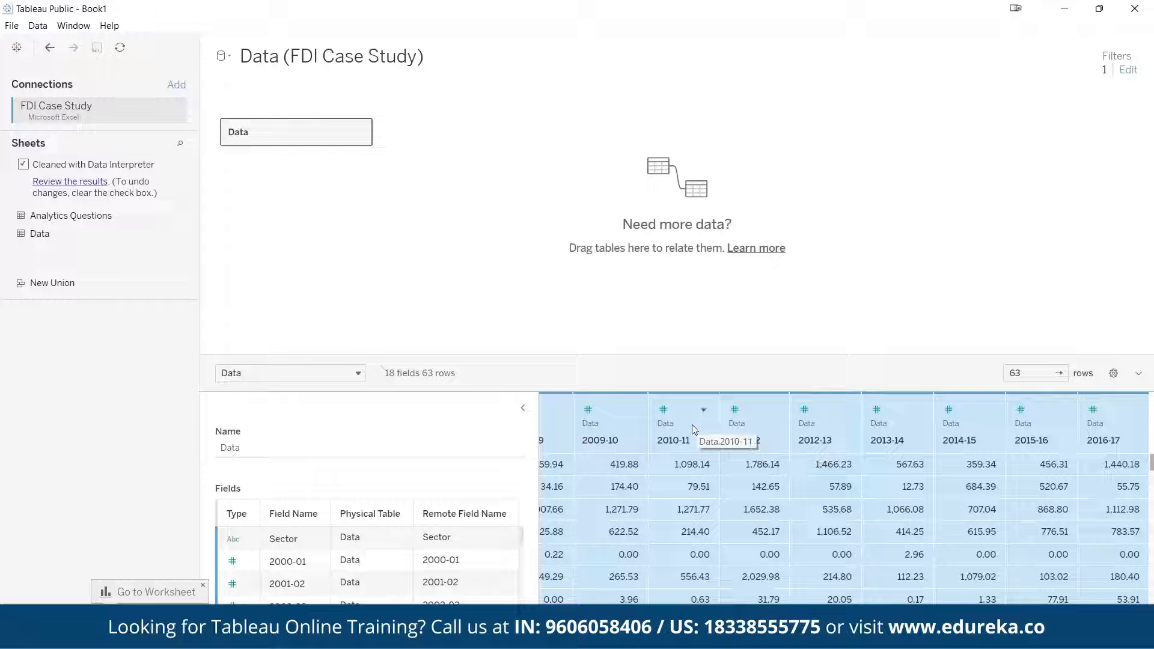
left_click(703, 410)
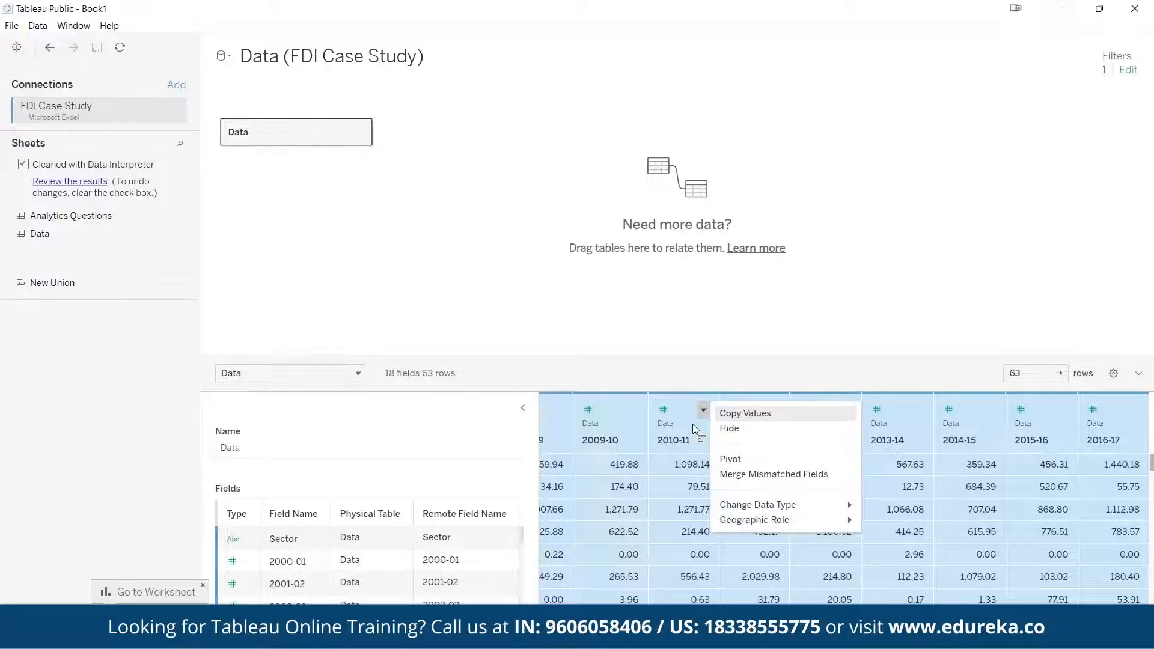
left_click(739, 461)
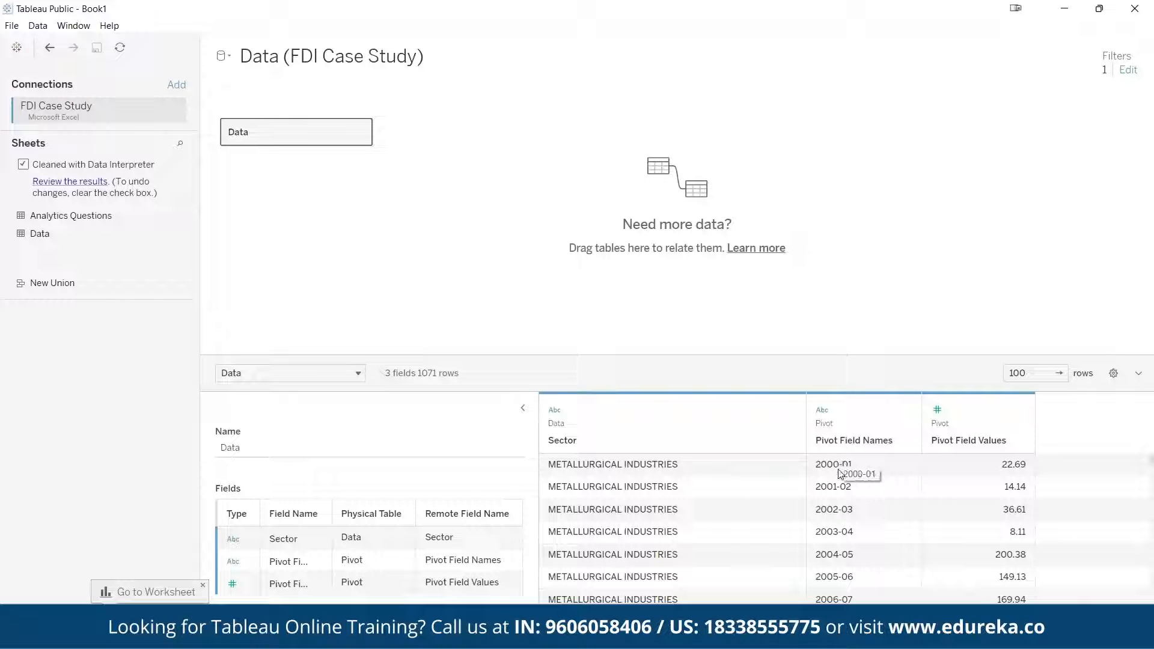
Review the pivoted preview, comparing each sector's rows with their pivot field names and values
left_click(669, 467)
left_click_drag(879, 467, 1031, 577)
left_click(856, 534)
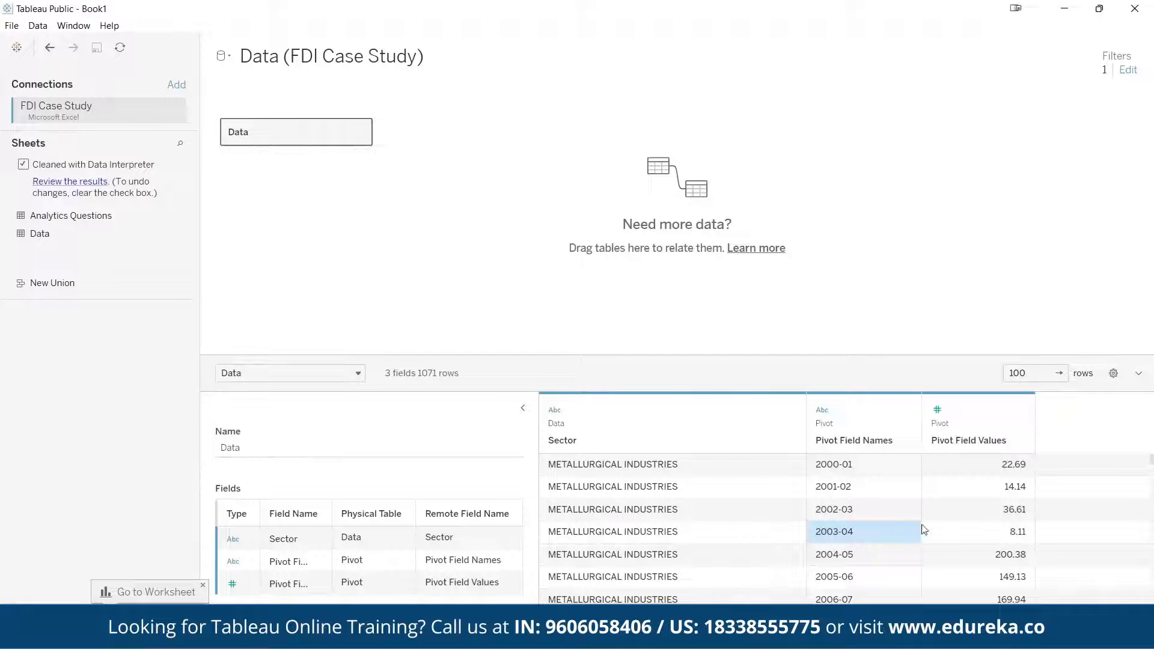
scroll(913, 565, "down", 7)
scroll(914, 568, "down", 5)
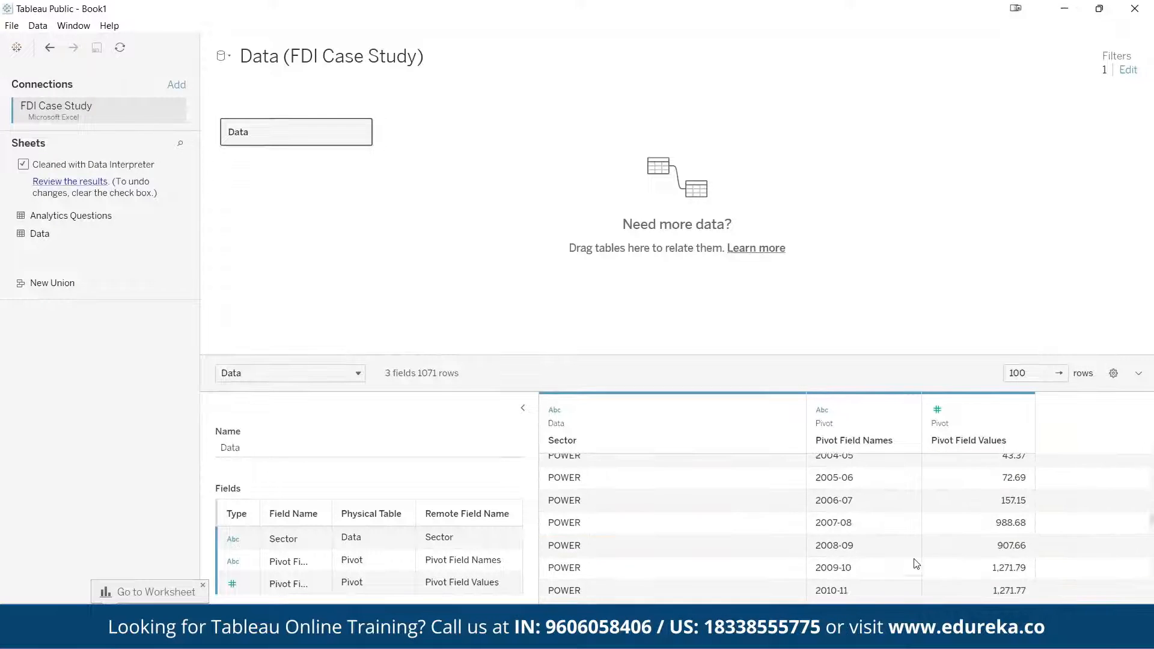
scroll(915, 565, "up", 8)
scroll(914, 560, "up", 4)
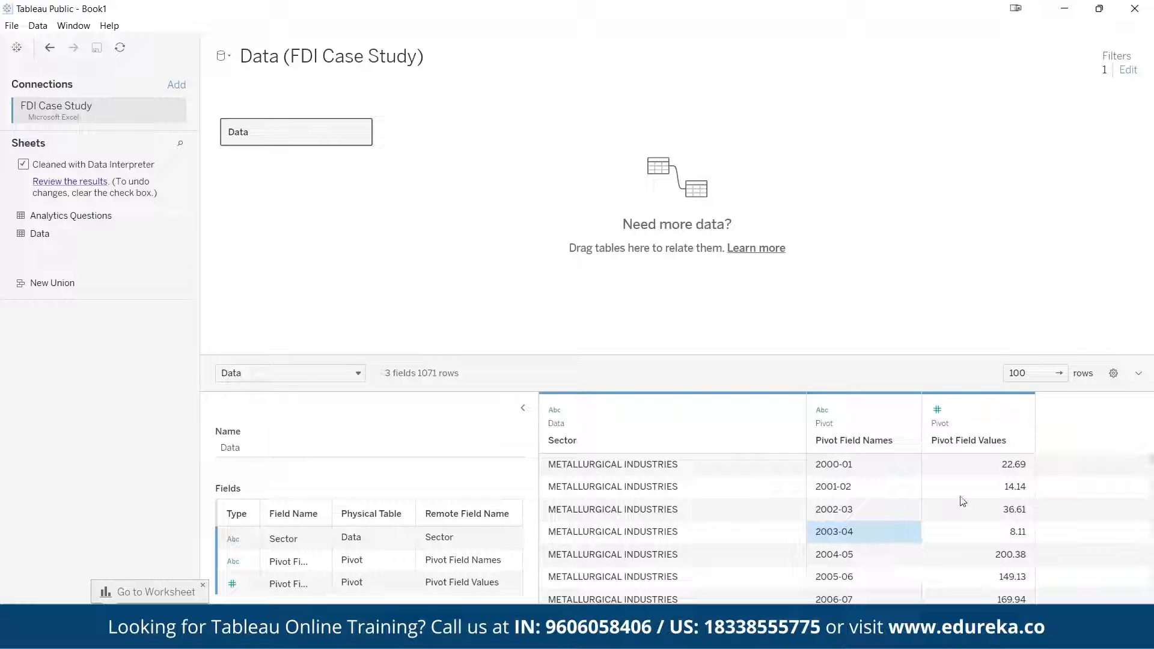
left_click(1004, 471)
Rename the Pivot Field Names column to Year
left_click(858, 444)
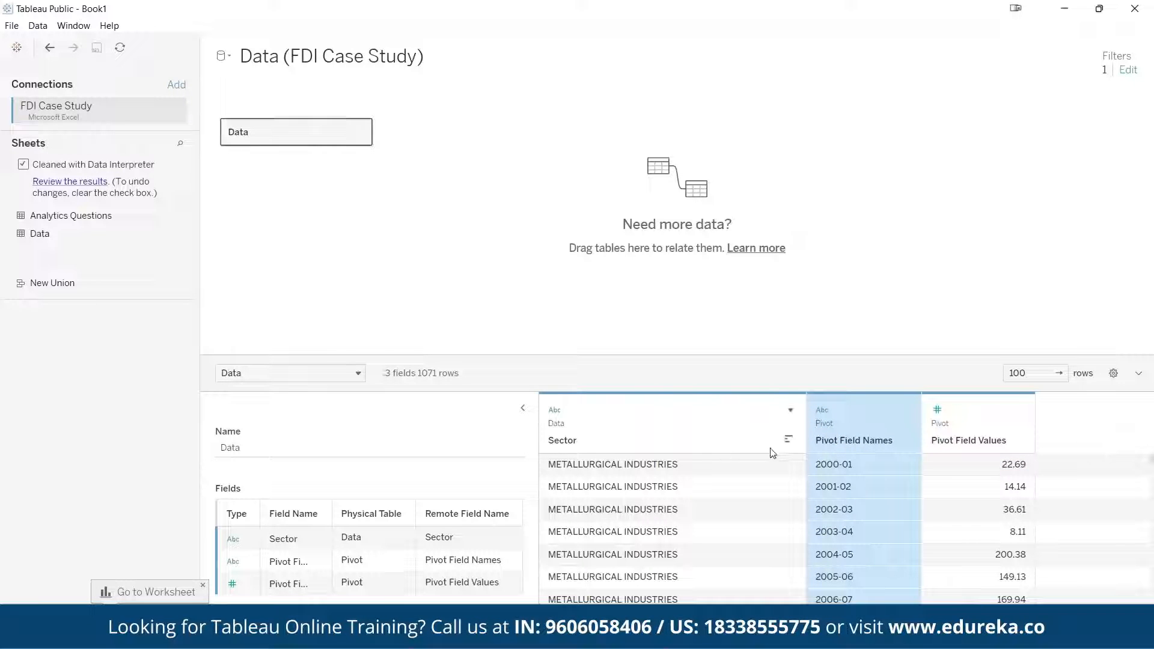
double_click(886, 443)
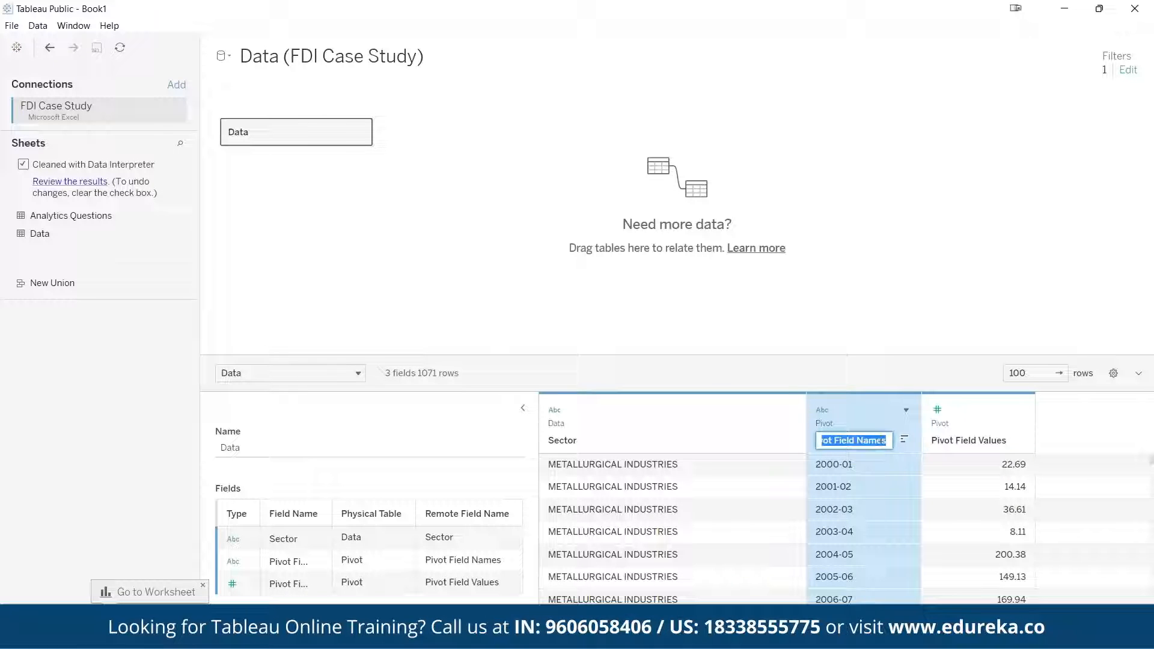
type("Year")
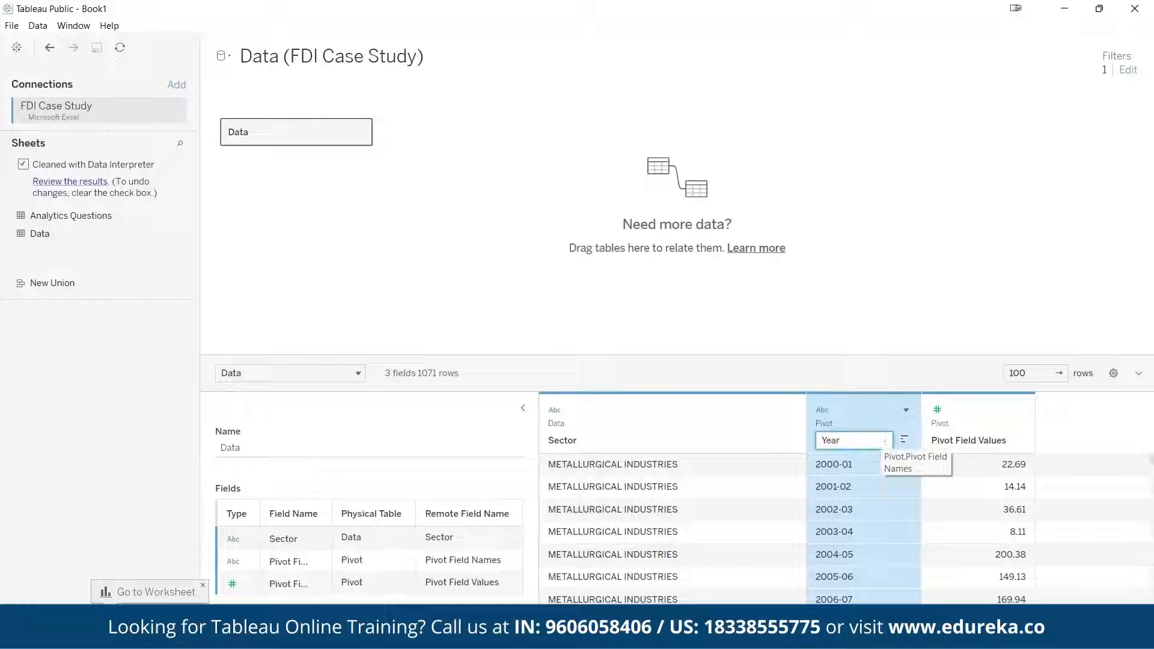
left_click(971, 439)
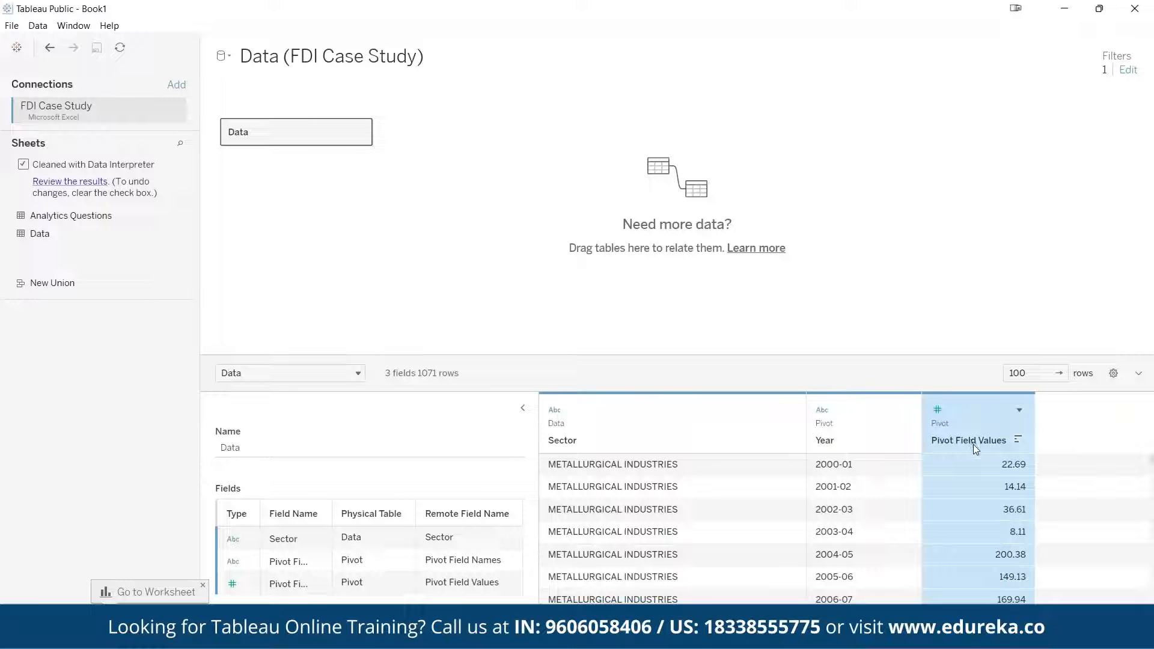
Rename the Pivot Field Values column to Amount
double_click(972, 444)
type("Amount")
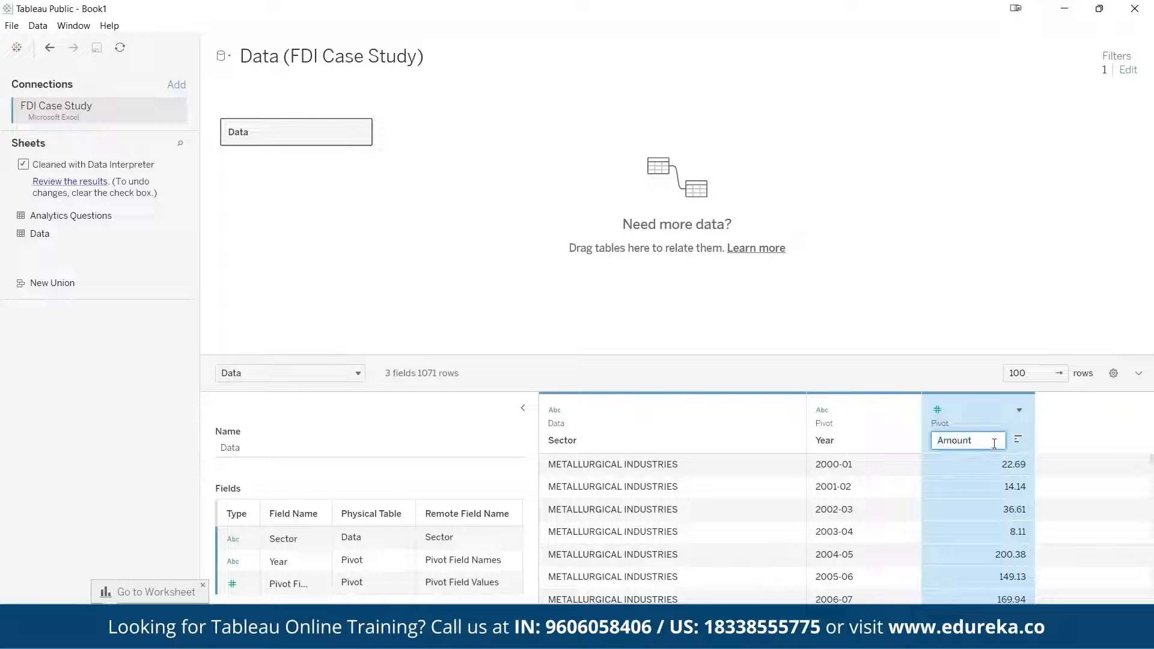
key("Return")
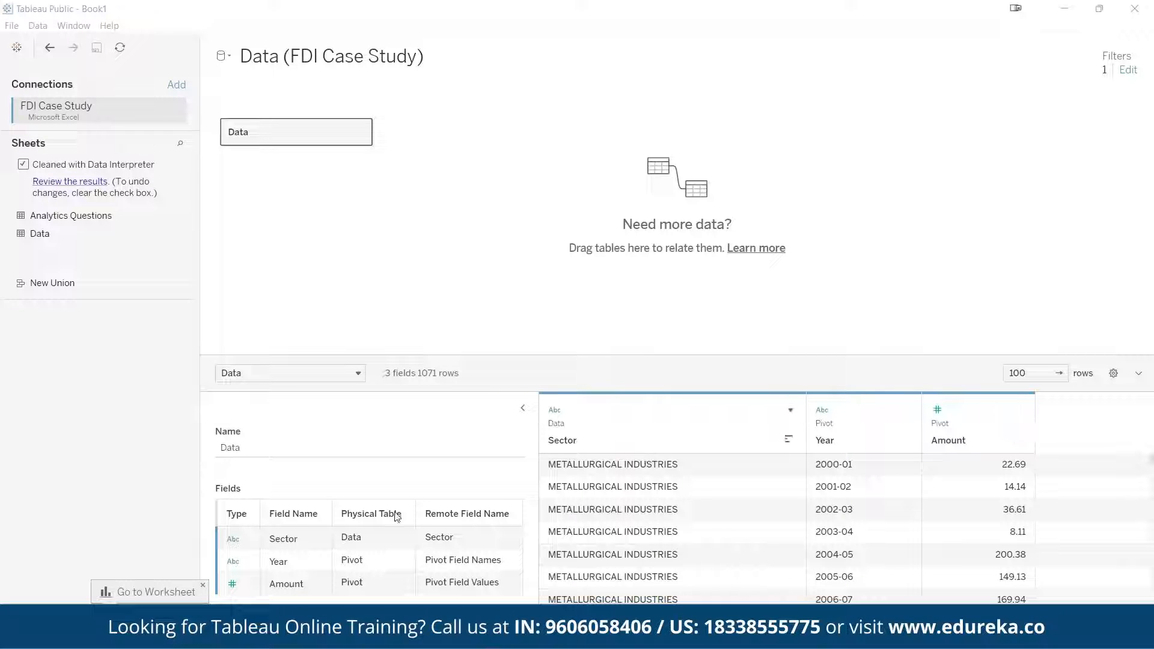
Open Sheet 1 and examine the generated Measure Names and Measure Values fields, including the commands offered for them
left_click(204, 586)
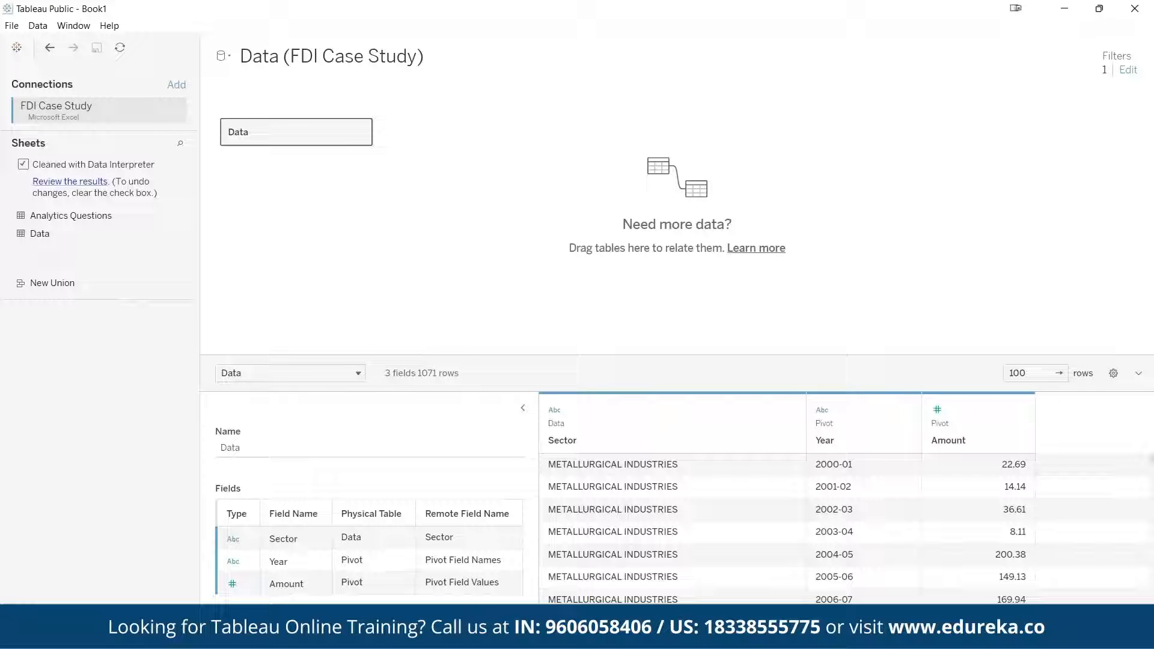
left_click(104, 617)
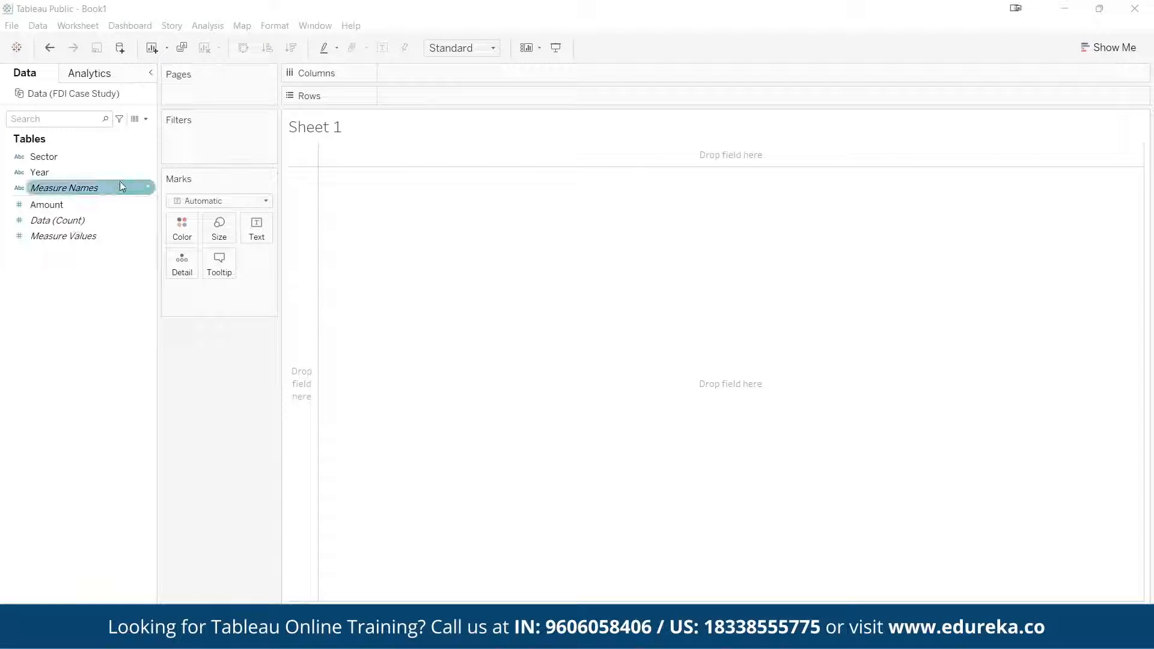
left_click(148, 190)
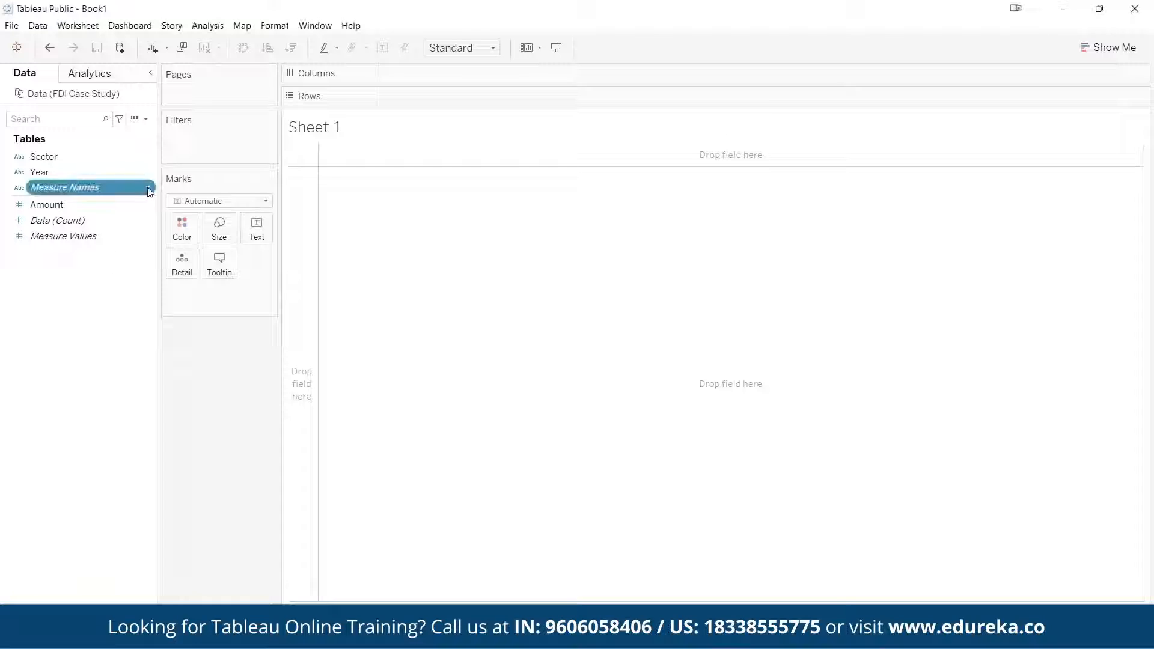
left_click(114, 292)
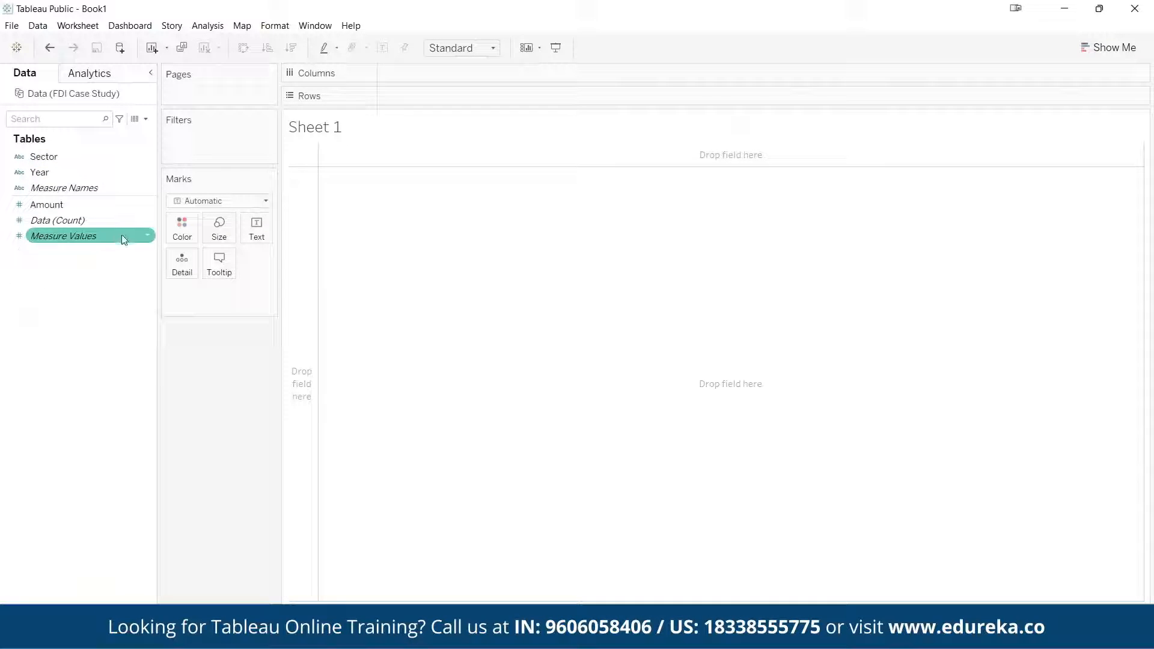
left_click(149, 237)
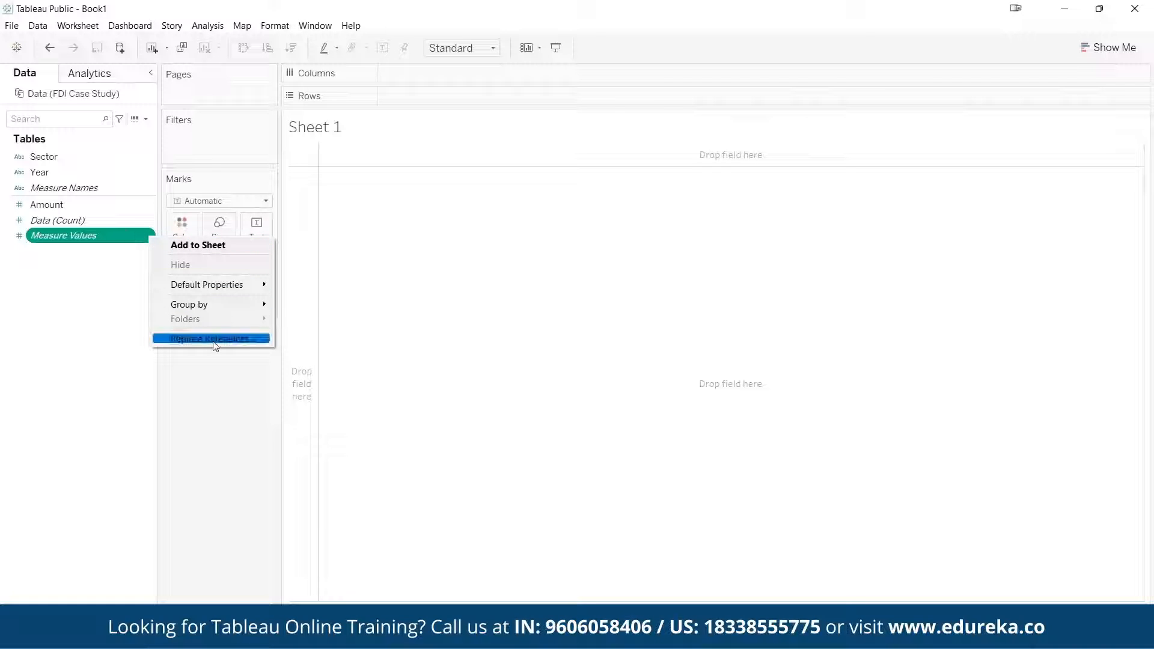
left_click(75, 228)
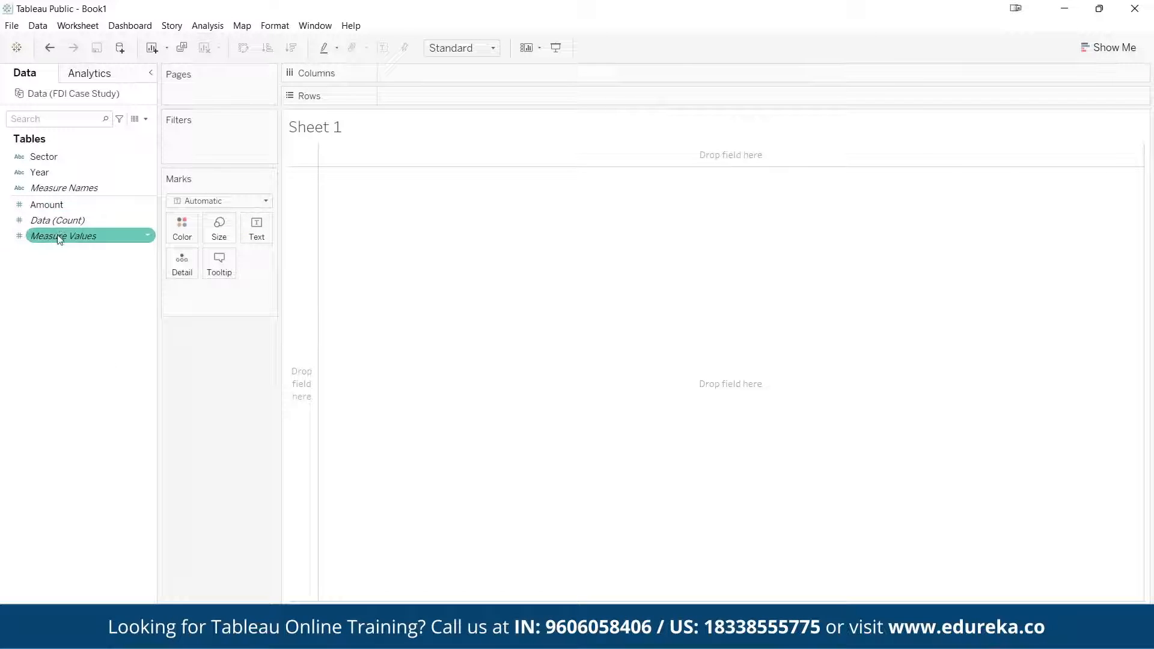
mouse_move(57, 235)
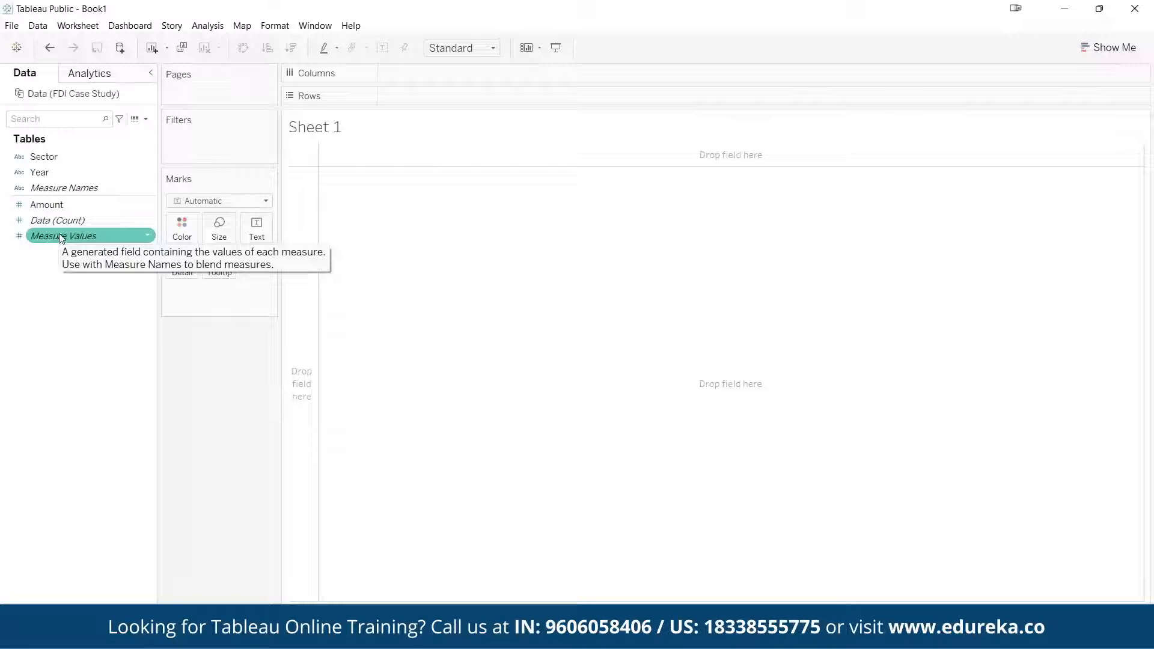
mouse_move(60, 239)
left_mouse_down()
mouse_move(146, 337)
mouse_move(306, 385)
mouse_move(265, 229)
mouse_move(18, 239)
mouse_move(60, 237)
left_mouse_up()
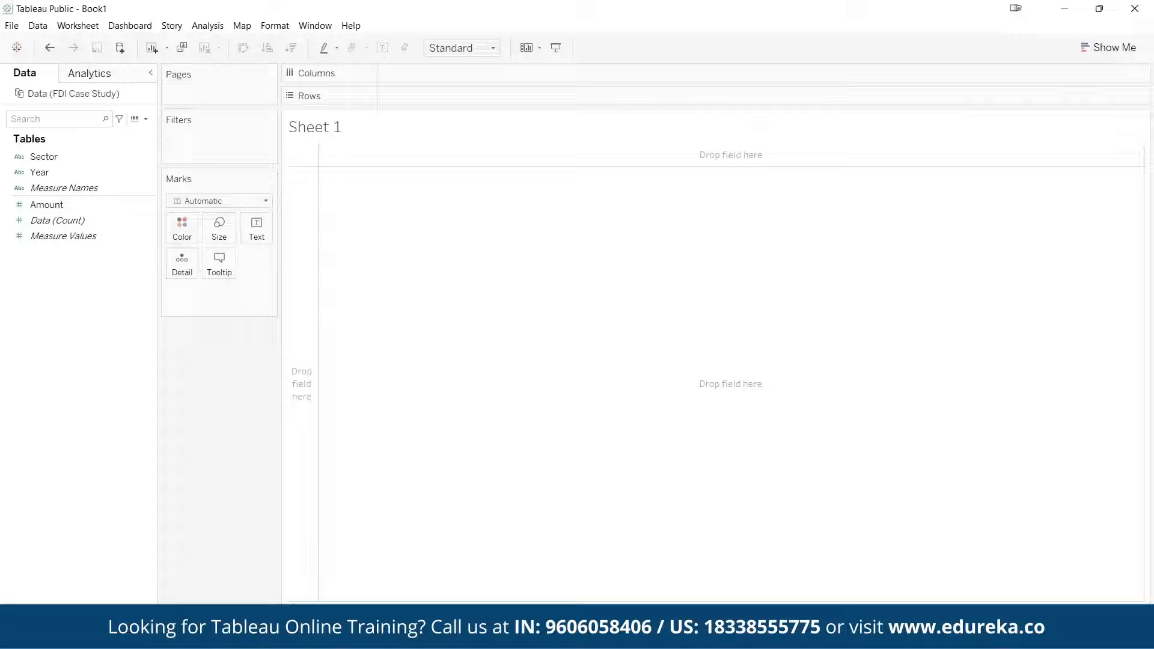
Return to the data source and check how the Year values are written, such as 2000-01
left_click(33, 613)
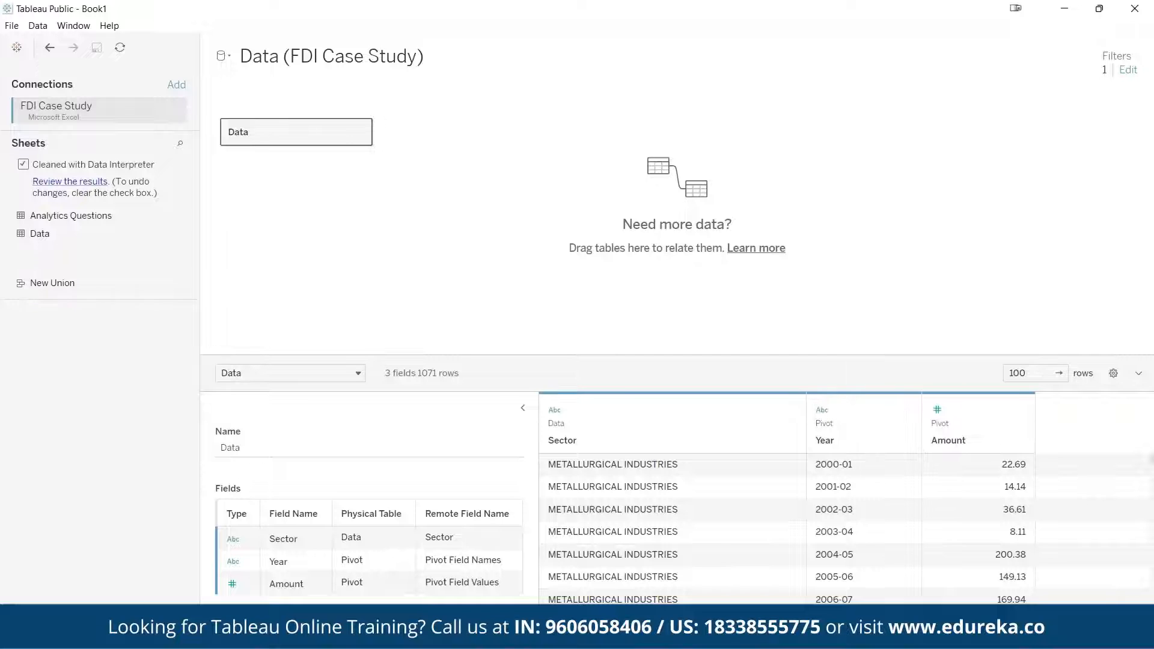
left_click(90, 612)
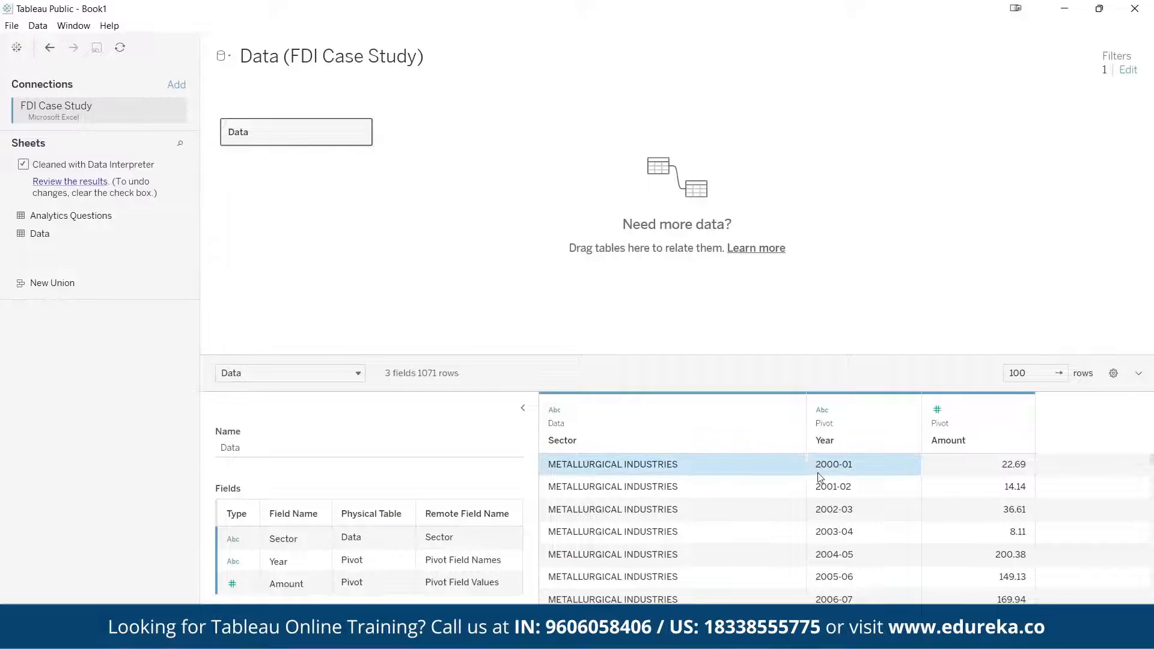
left_click(842, 468)
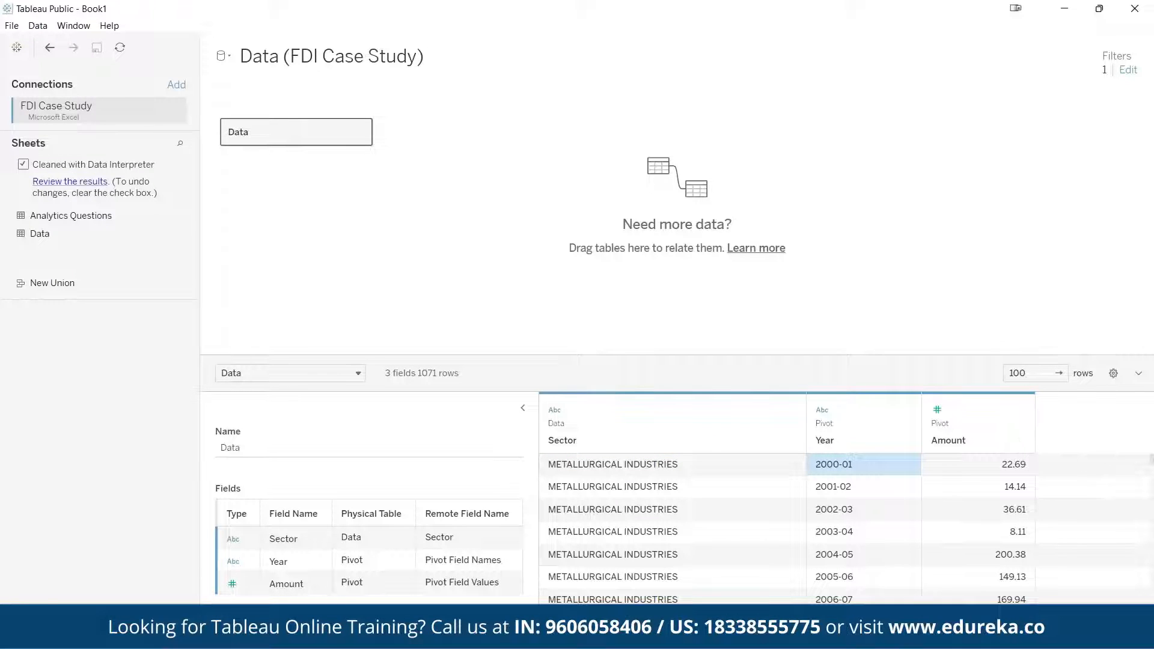
left_click(93, 623)
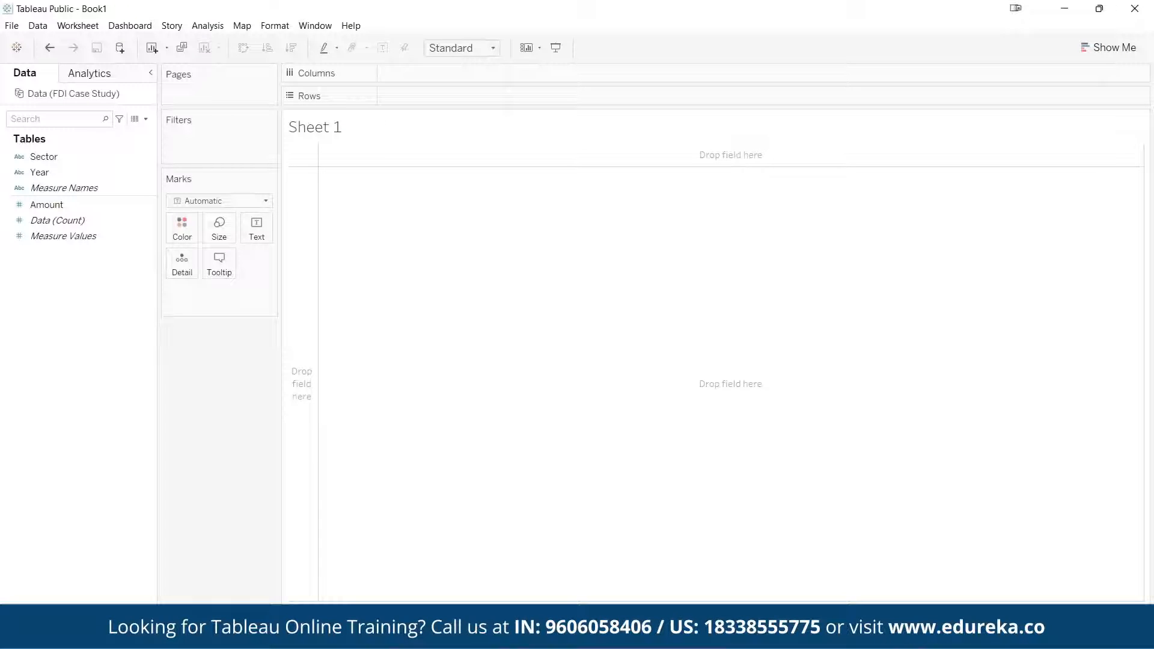
Try to create a calculated field from the Year column in the data source preview
left_click(35, 623)
left_click(842, 414)
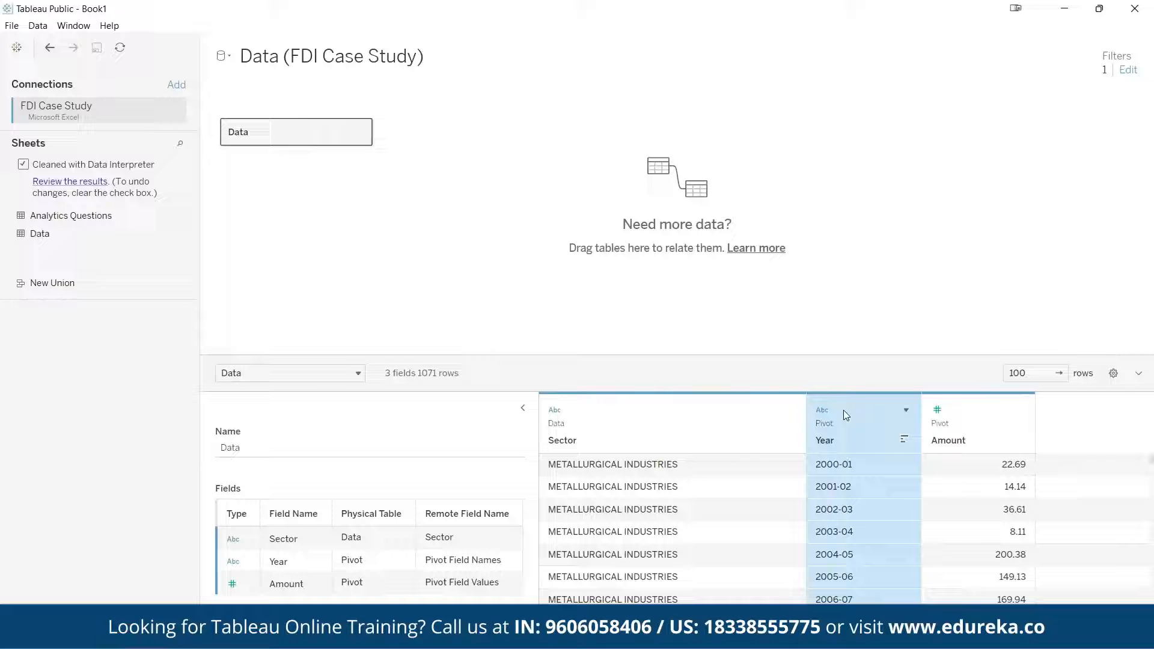
left_click(905, 413)
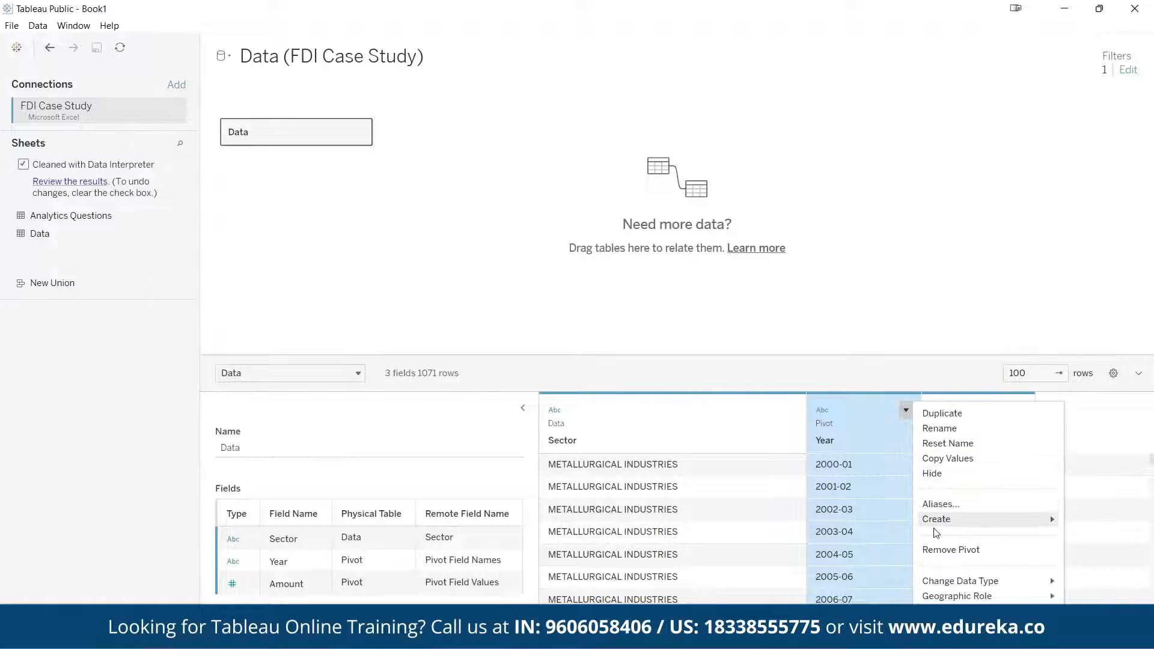
mouse_move(1037, 517)
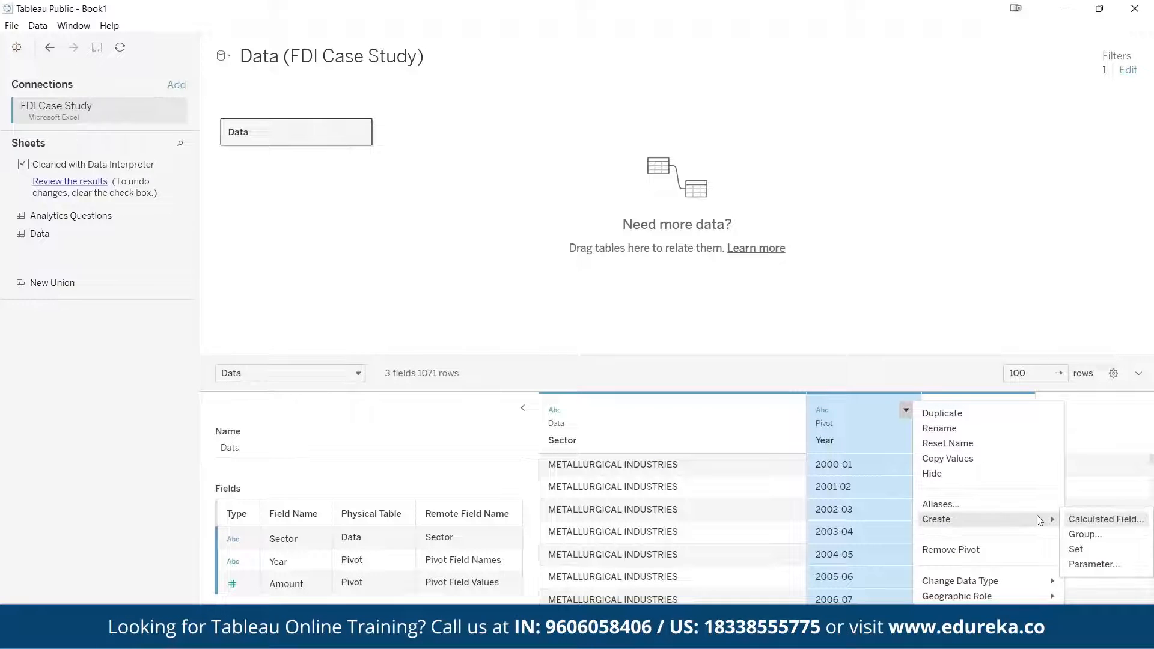
left_click(1105, 519)
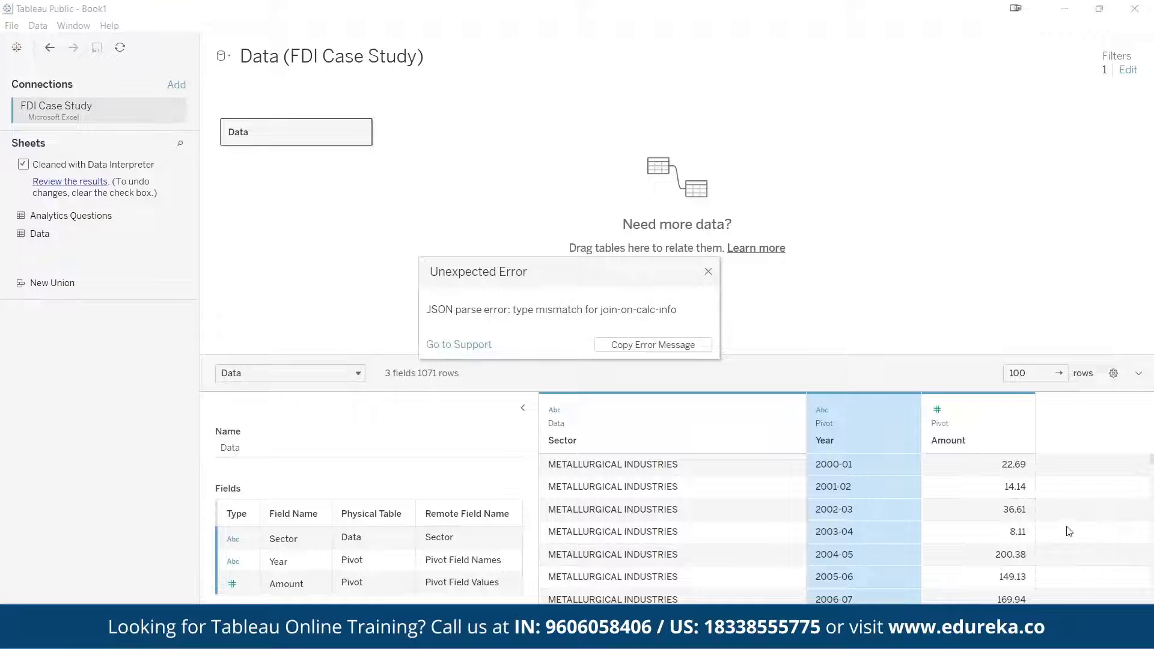
left_click(706, 273)
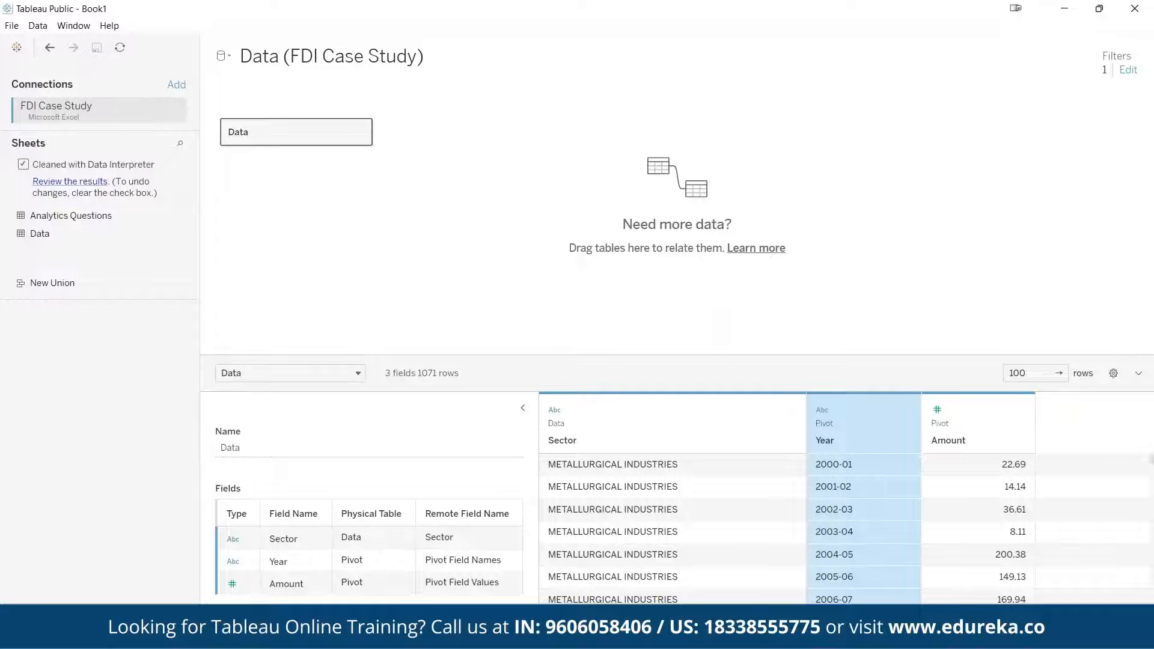
Start a new calculated field on Sheet 1 and name it Fiscal Year
left_click(89, 617)
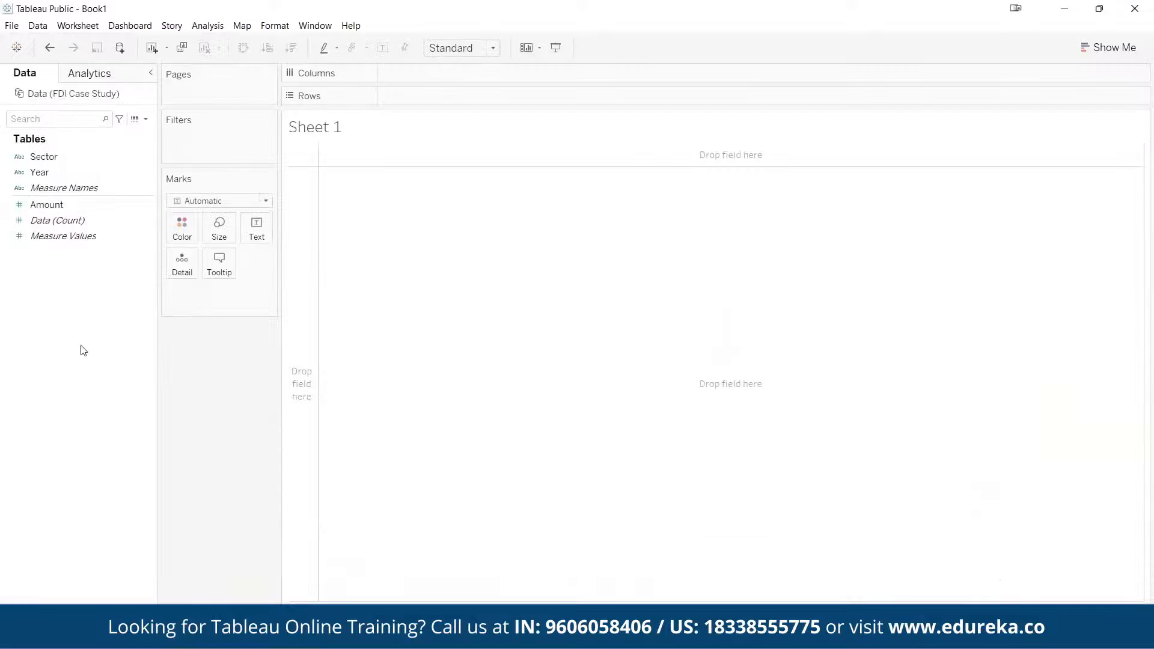
left_click(147, 119)
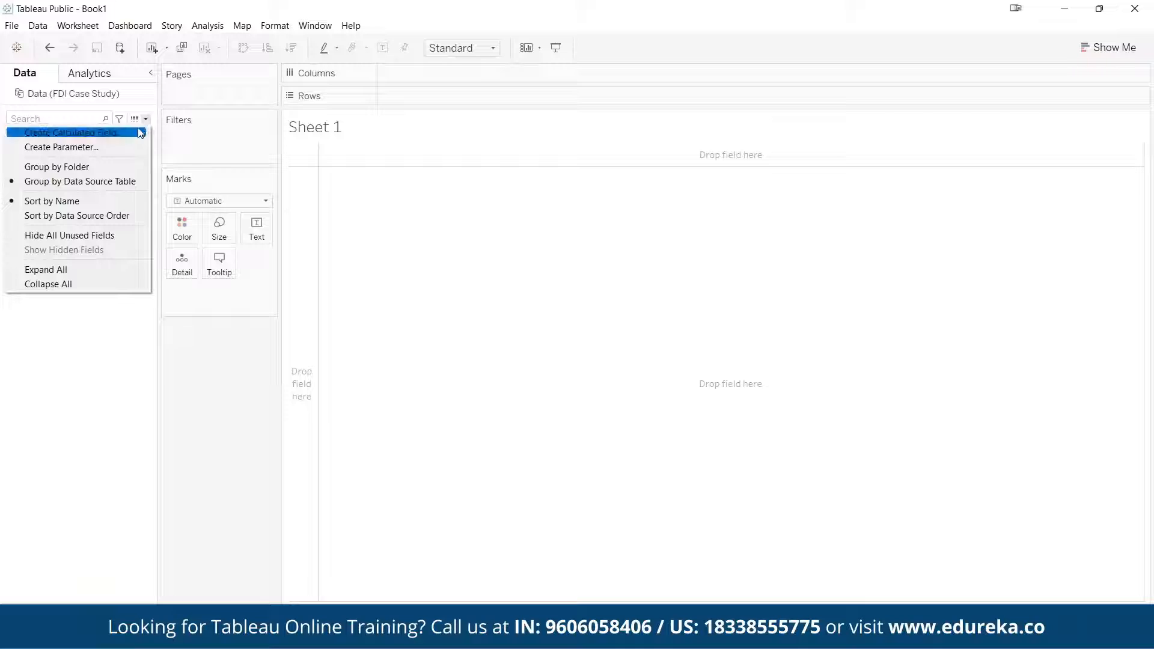
left_click(135, 133)
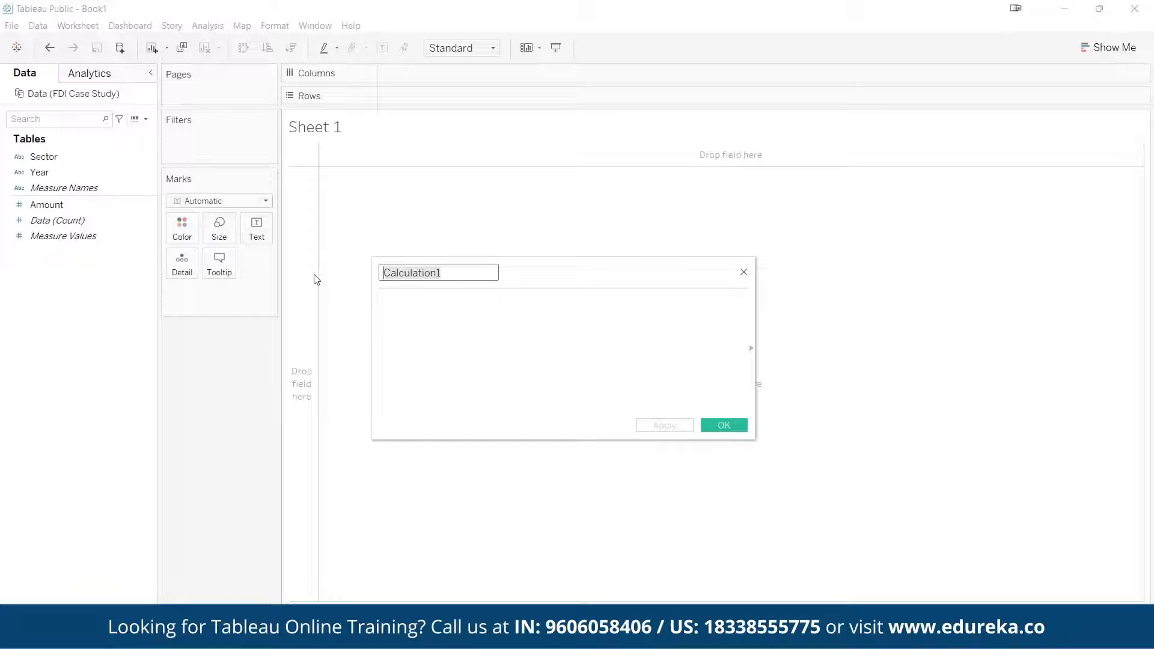
type("Fiscal Year")
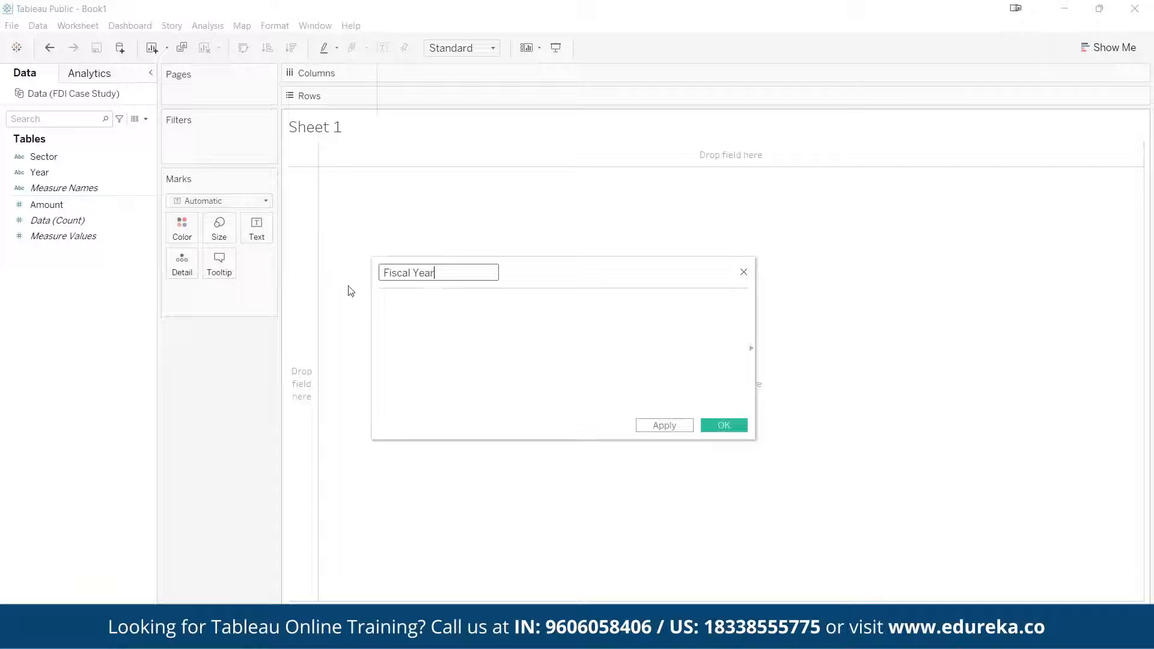
Define the Fiscal Year calculation as LEFT([Year],4), apply it and close the calculation editor
left_click(502, 341)
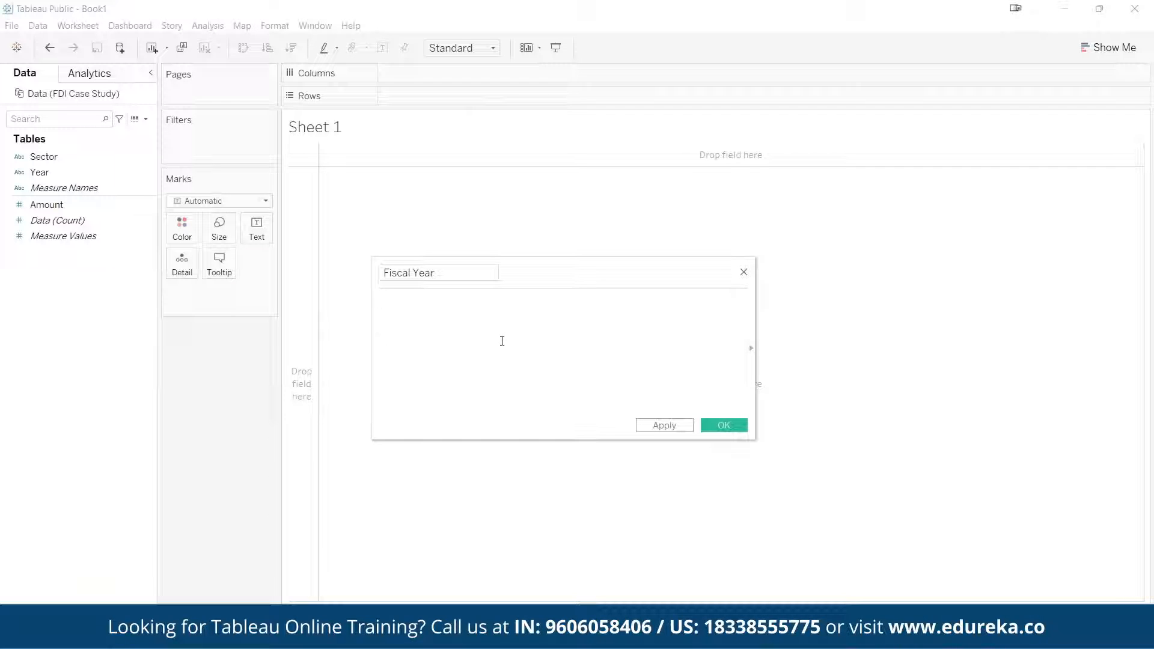
type("LE")
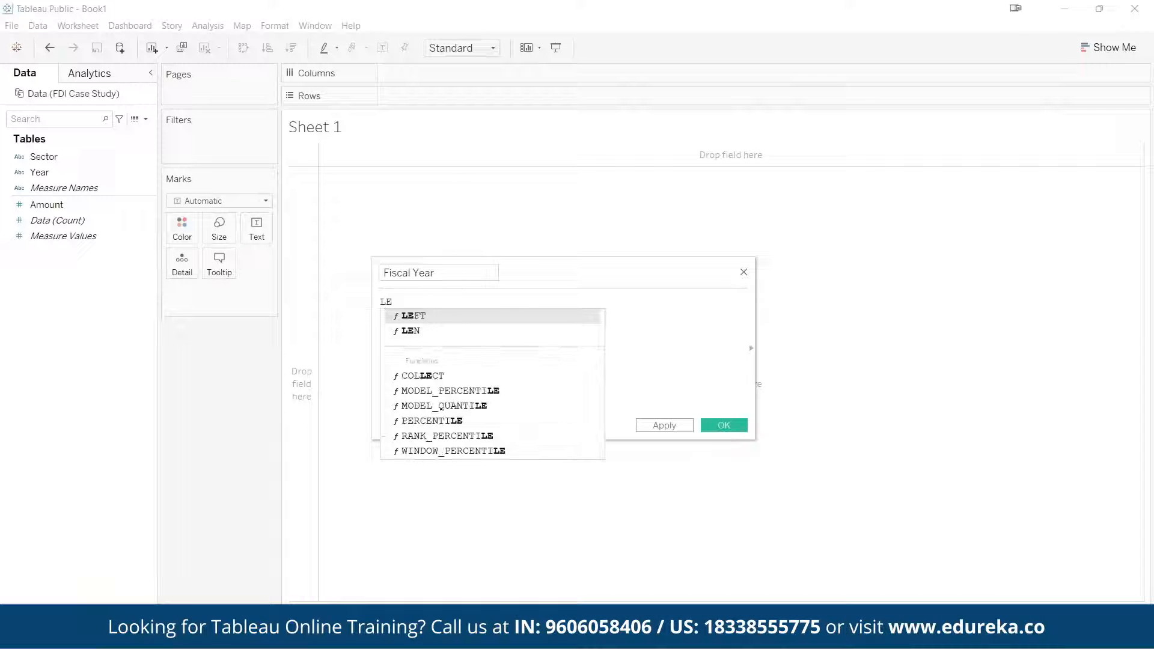
double_click(423, 317)
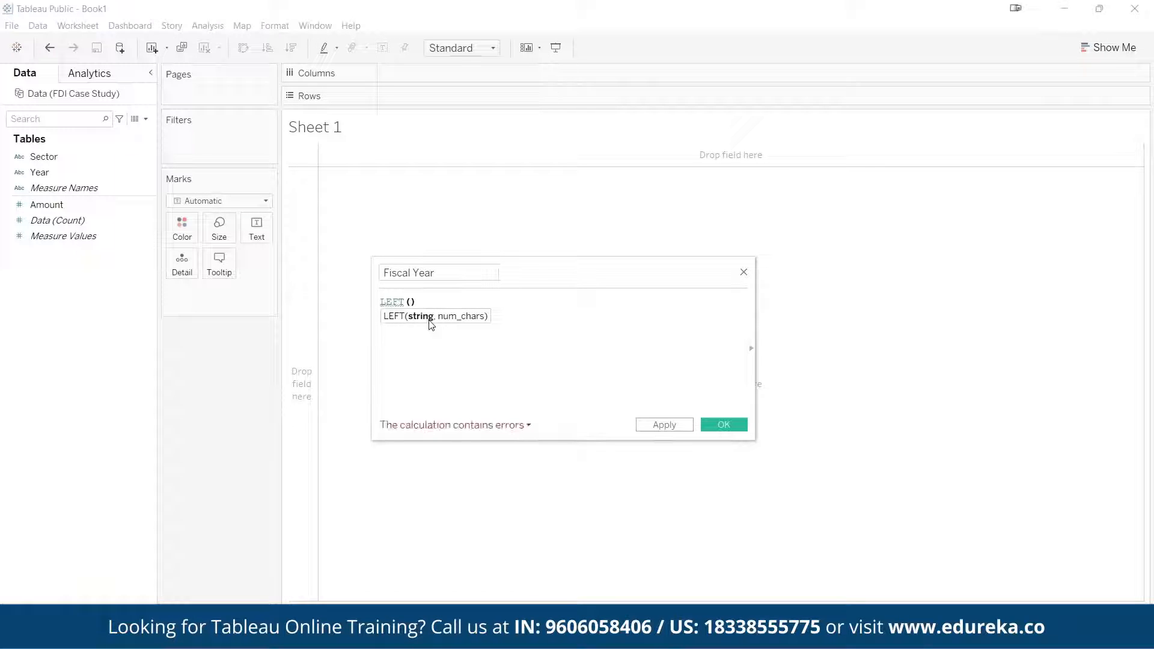
type("[")
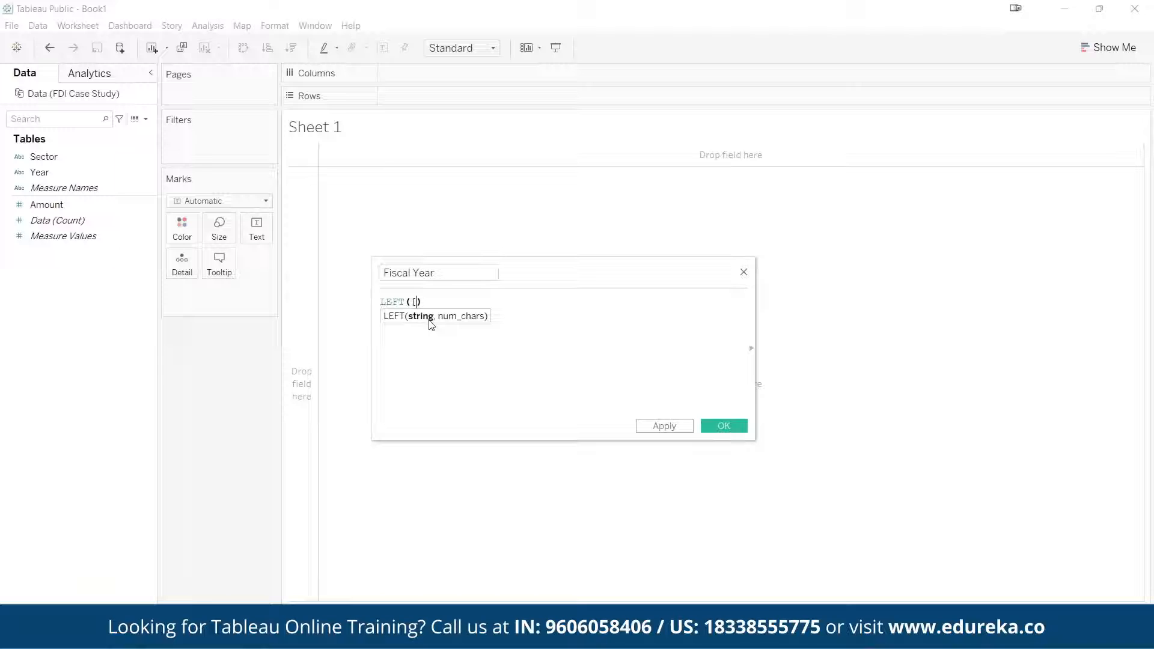
type("YEA")
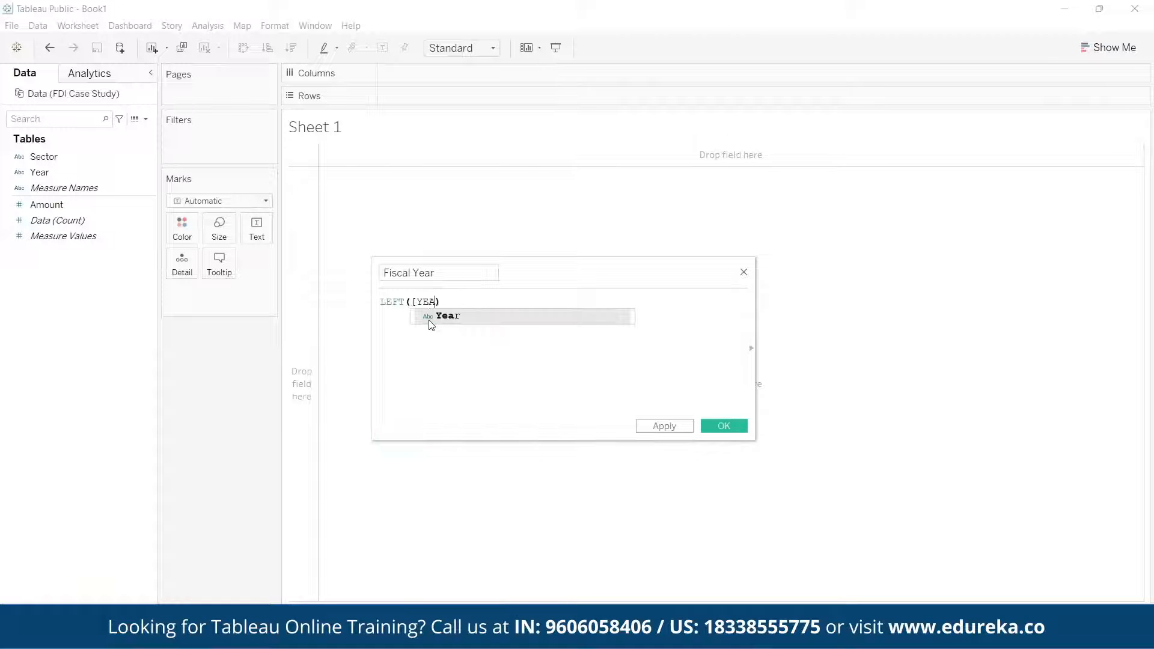
key("Return")
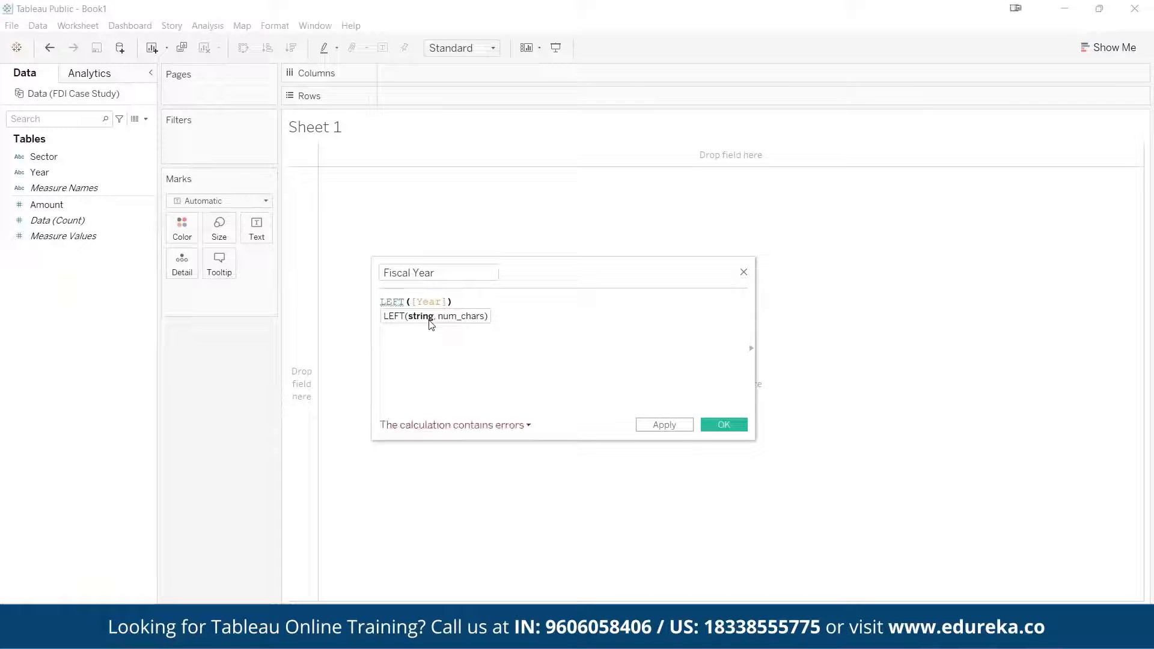
type(",4")
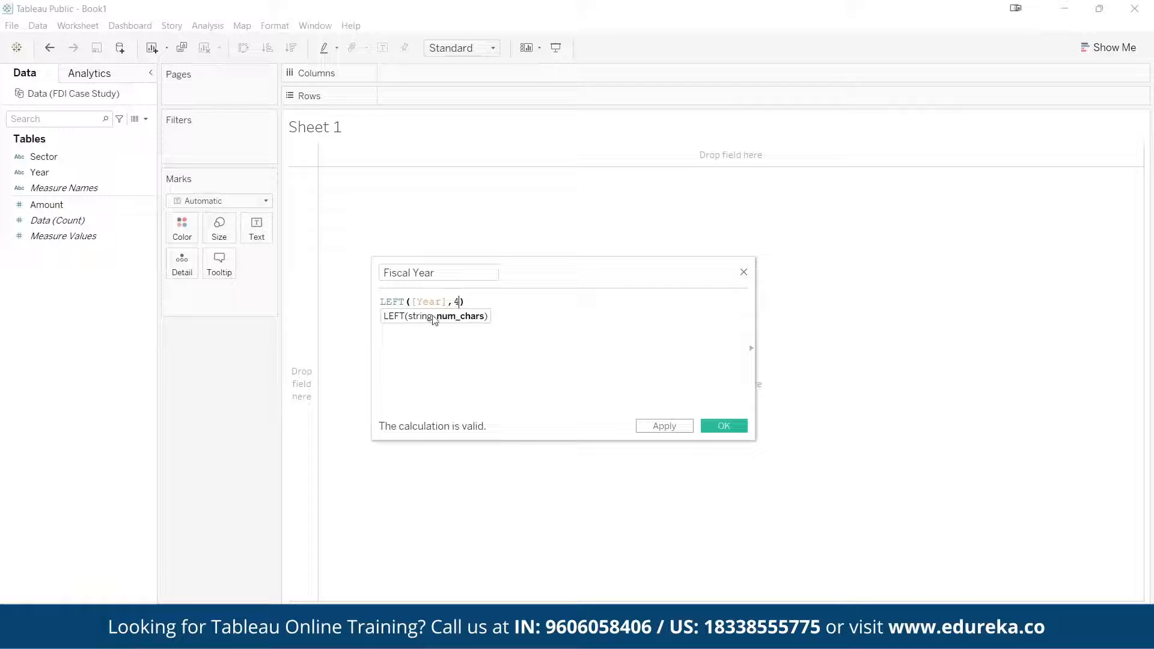
left_click(674, 432)
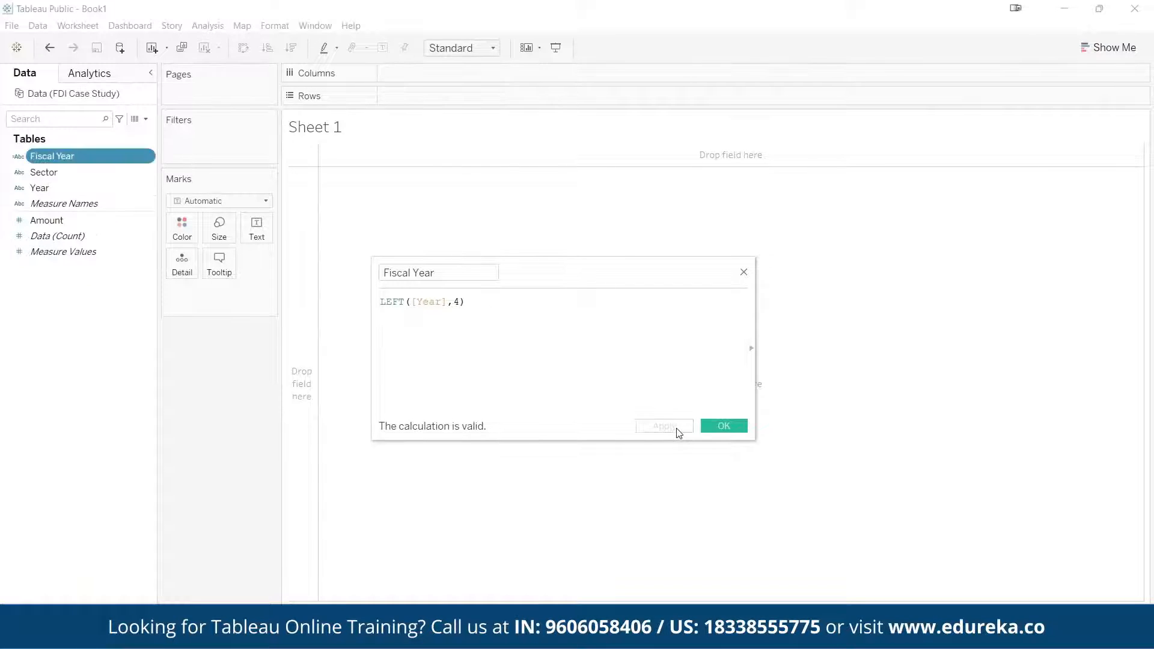
left_click(716, 428)
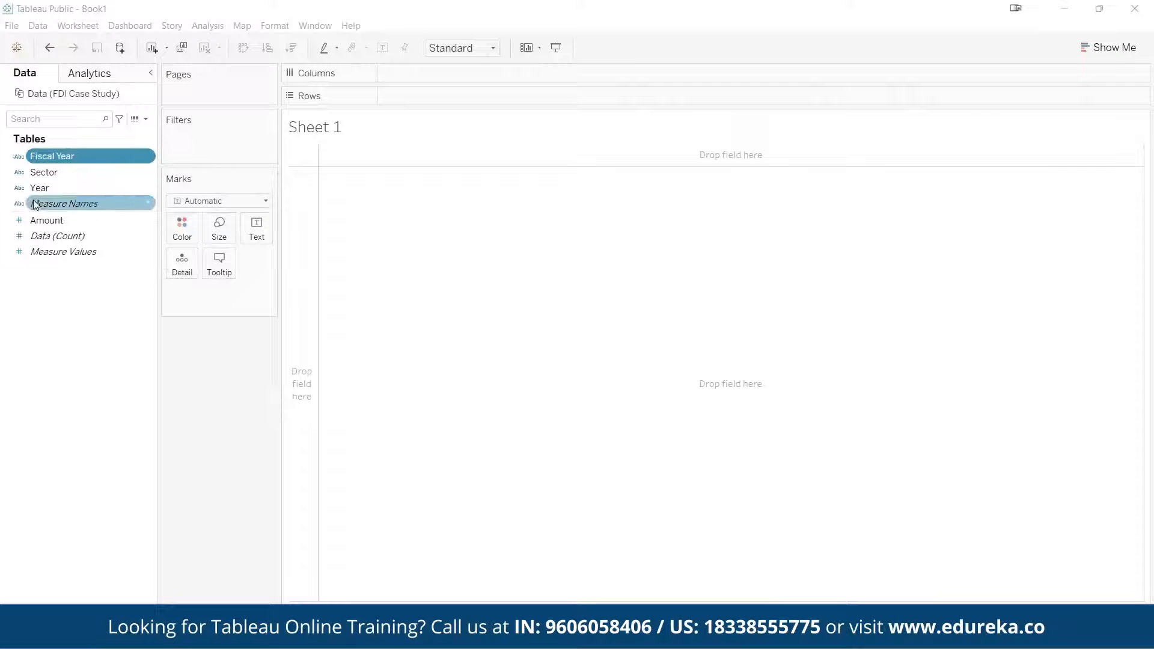
Hide the original Year field from the worksheet's list of data fields
left_click(148, 188)
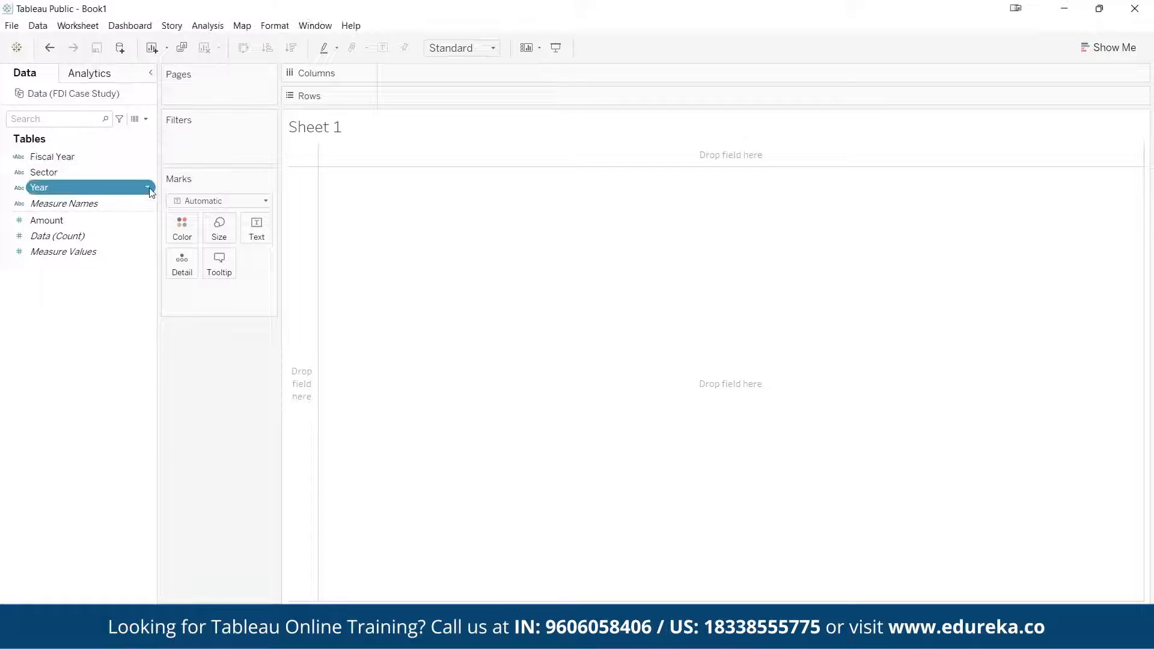
left_click(182, 245)
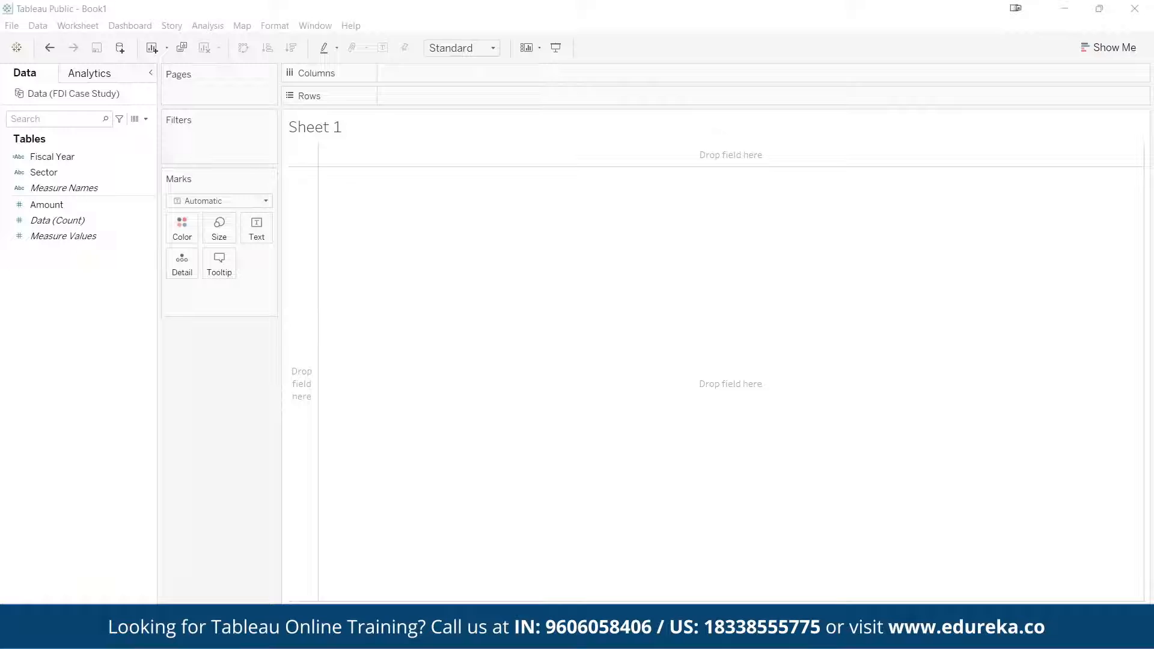
Place the Sector field on Rows in Sheet 1
left_click(40, 173)
left_click_drag(40, 173, 407, 94)
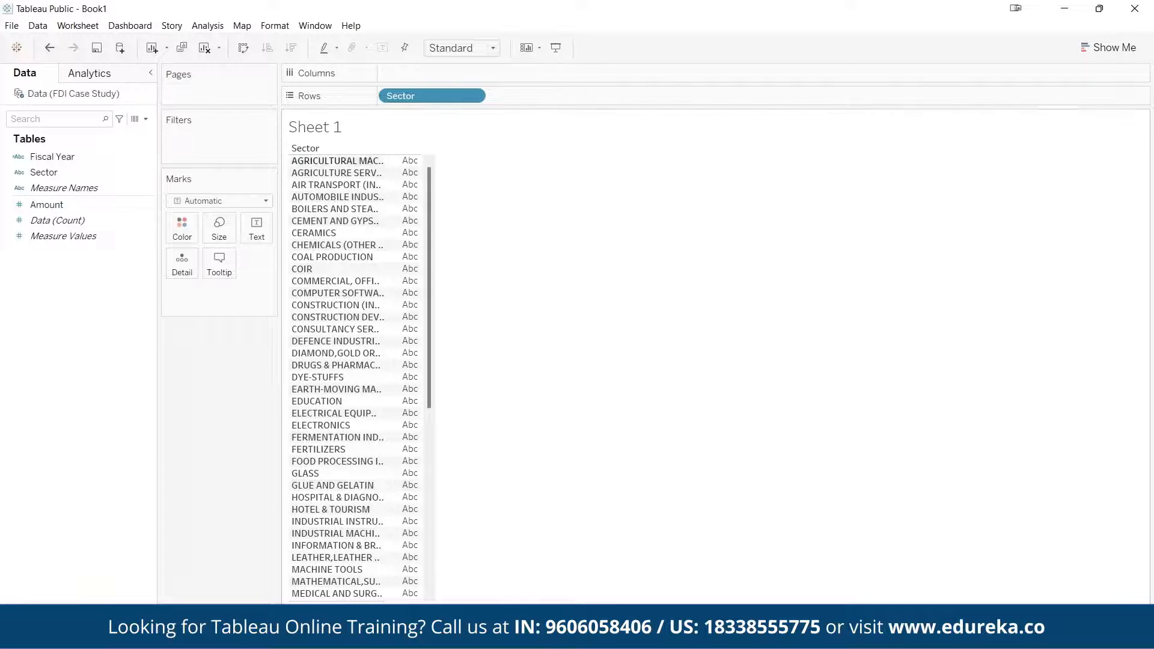
Add the Amount measure as text marks so each sector in the table shows its summed amount
left_click(114, 240)
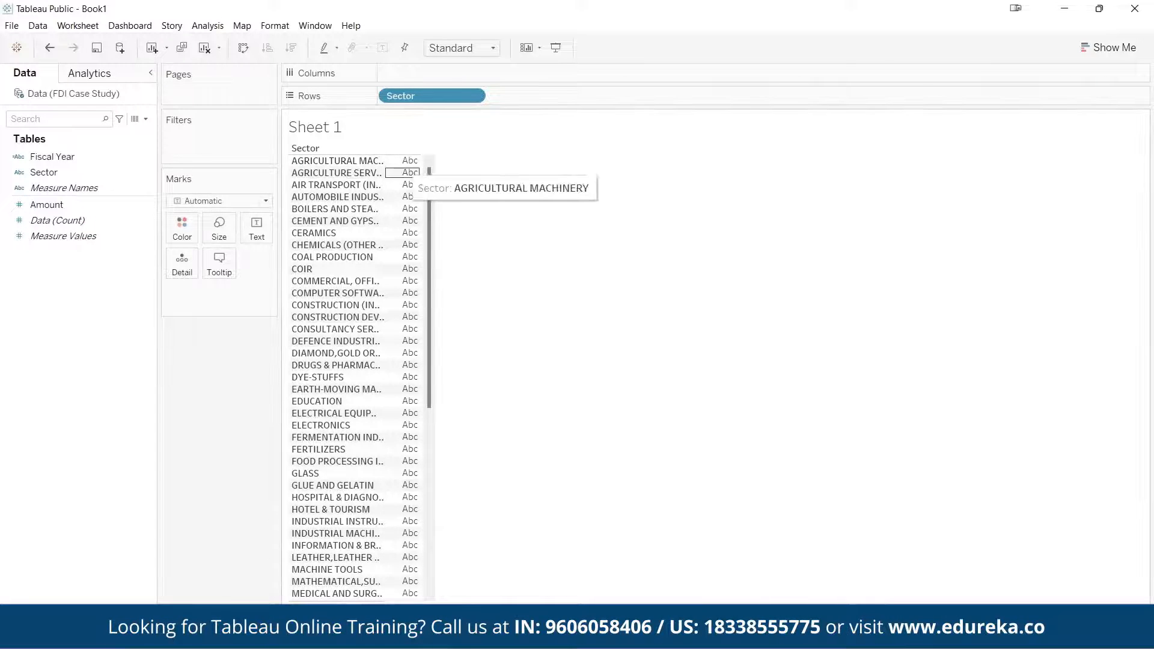
mouse_move(384, 149)
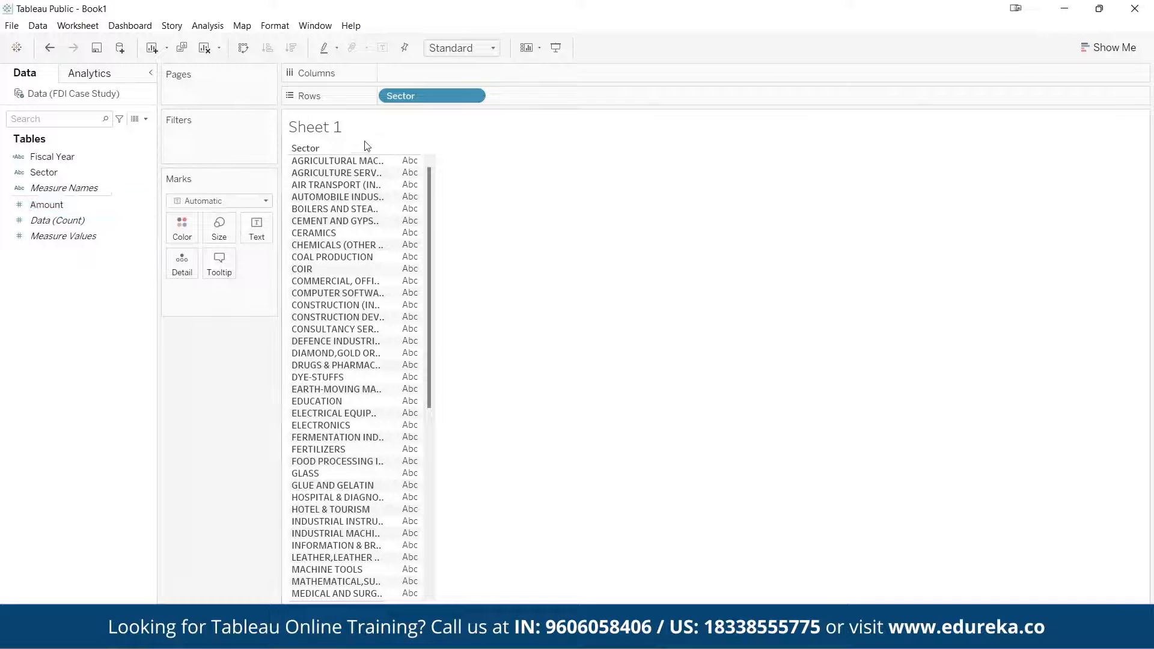
left_click_drag(37, 209, 262, 236)
left_click_drag(261, 232, 261, 232)
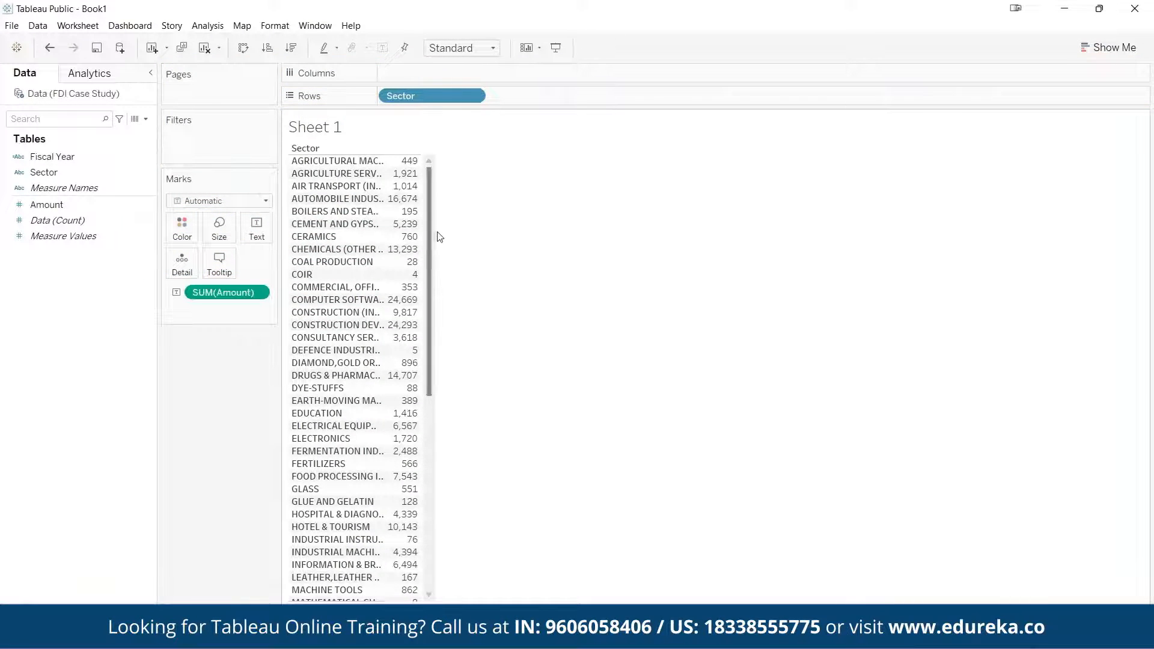
scroll(413, 533, "down", 10)
scroll(414, 533, "up", 10)
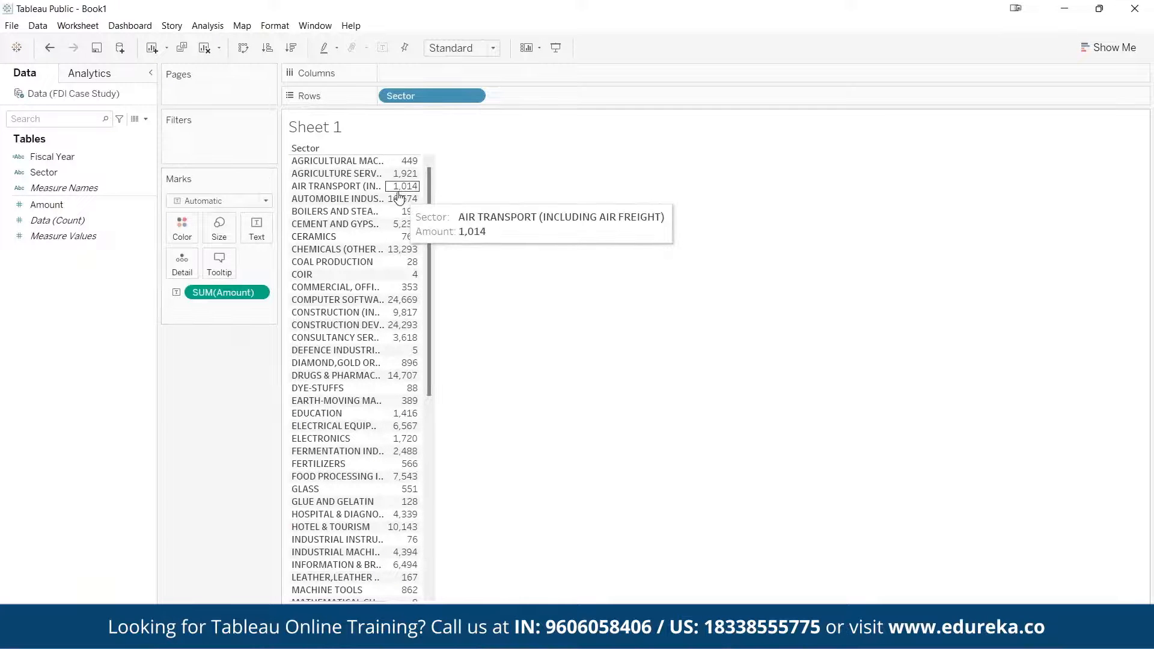
Sort the sectors in descending order by sum of Amount and review the ranked list
mouse_move(393, 161)
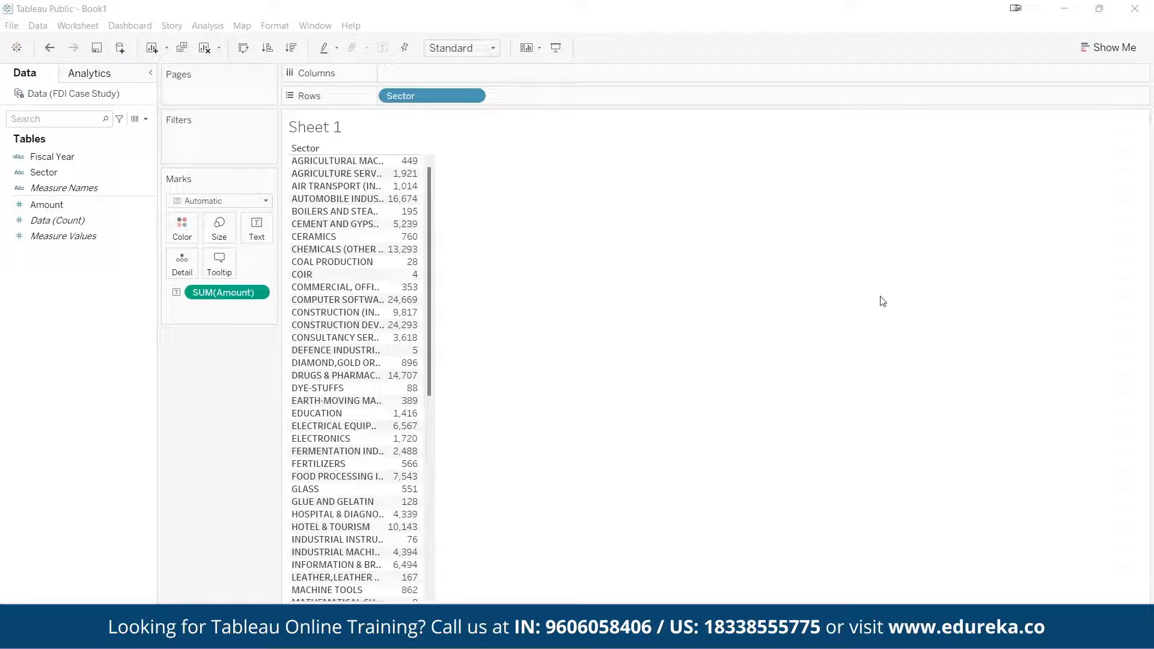
left_click(409, 149)
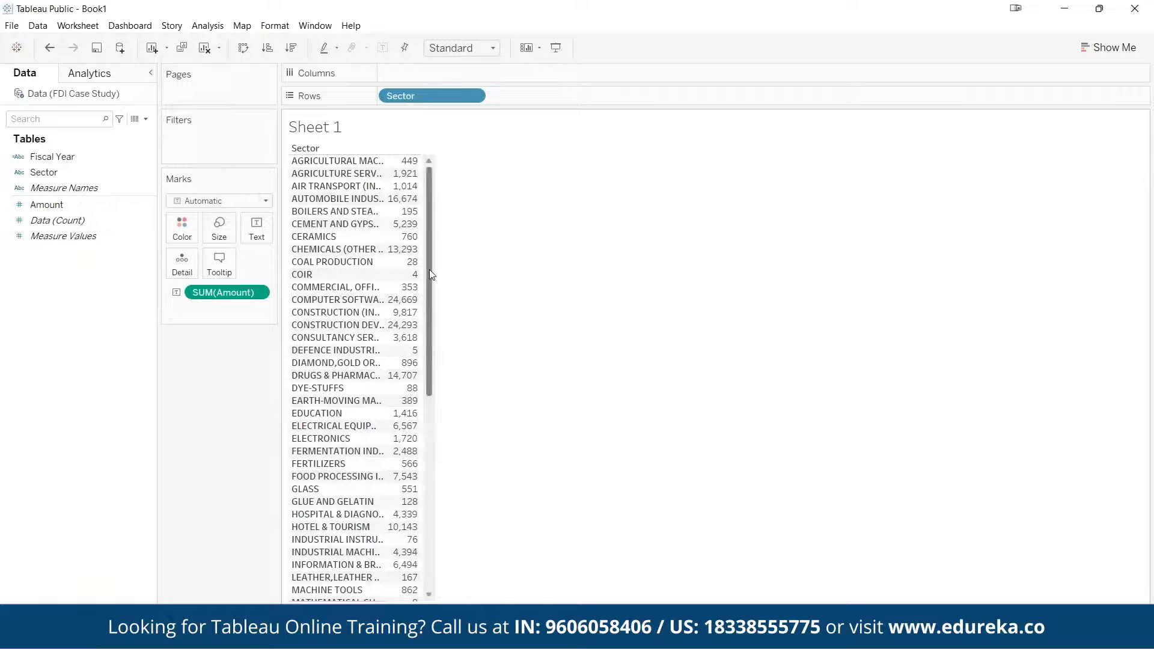
scroll(447, 314, "down", 5)
scroll(451, 282, "up", 5)
mouse_move(414, 164)
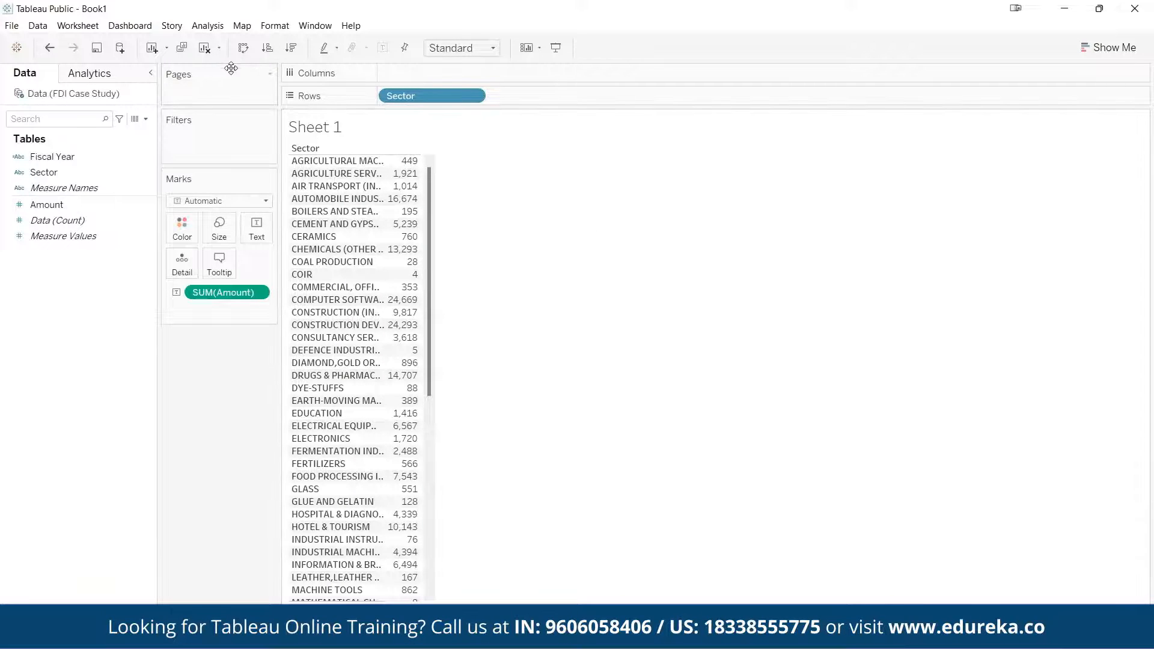
left_click(292, 48)
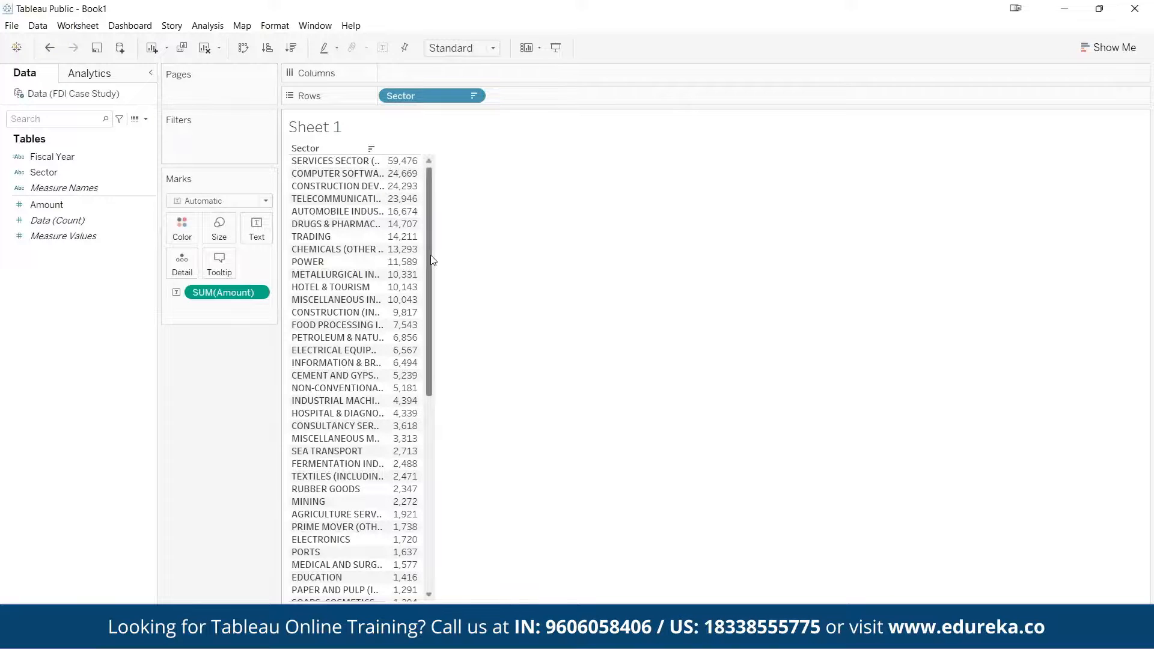
left_click_drag(430, 255, 410, 434)
scroll(410, 434, "up", 10)
mouse_move(396, 165)
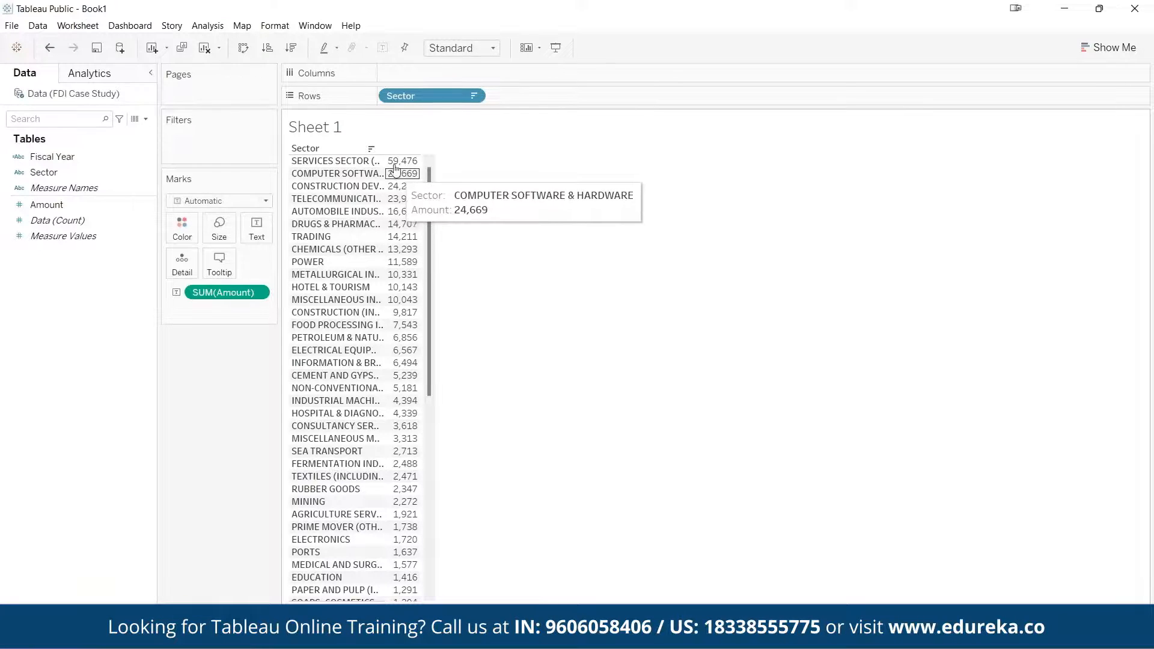
mouse_move(403, 249)
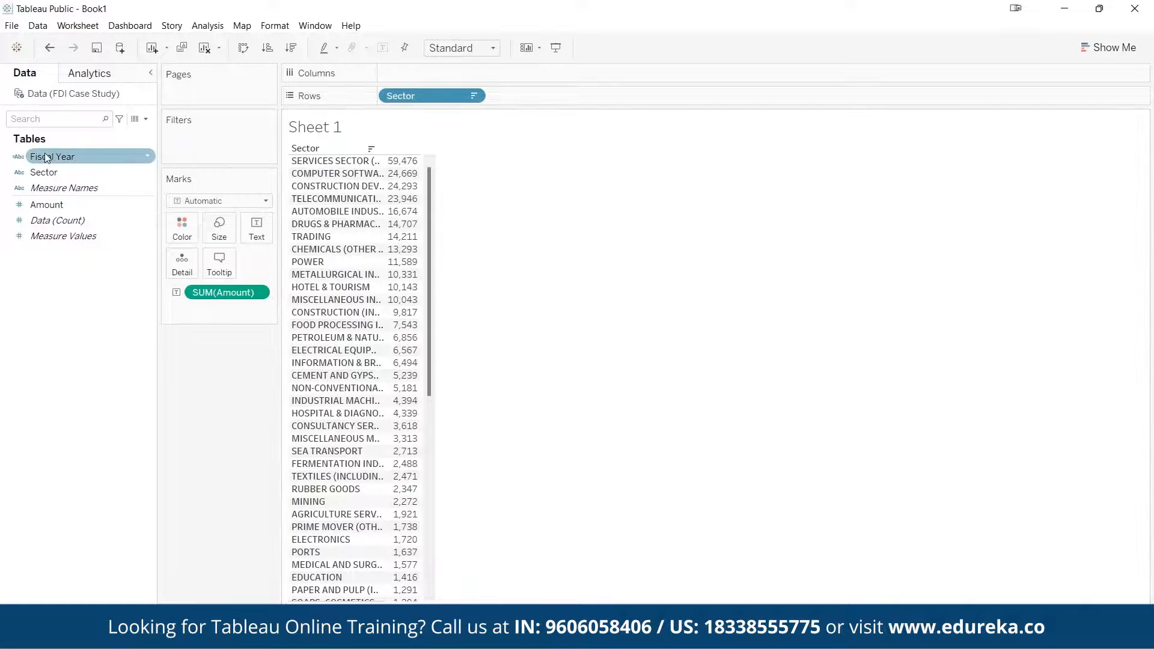
Add a Fiscal Year filter to the worksheet that keeps only 2016
left_click_drag(46, 158, 202, 143)
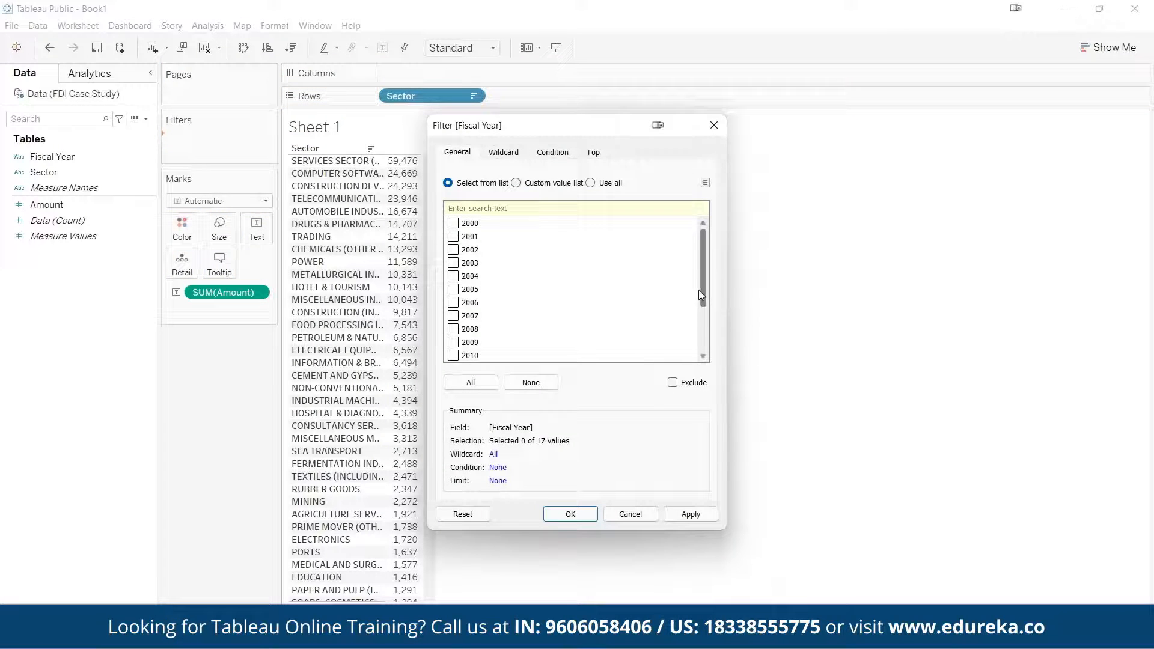
left_click_drag(701, 289, 701, 335)
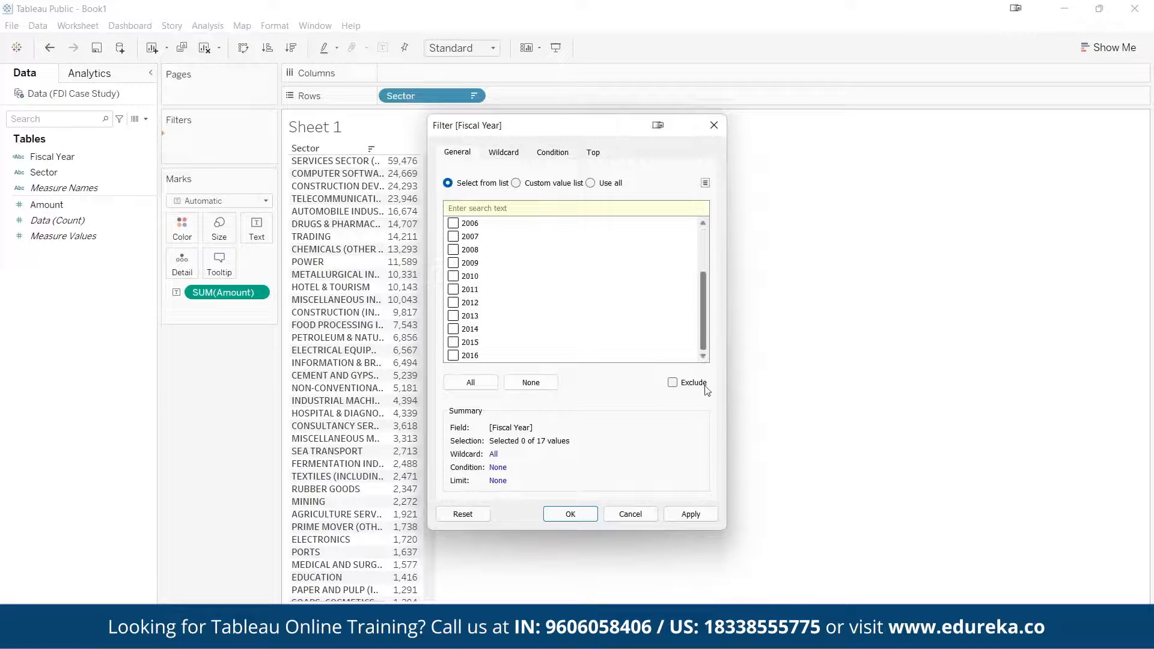
left_click(453, 356)
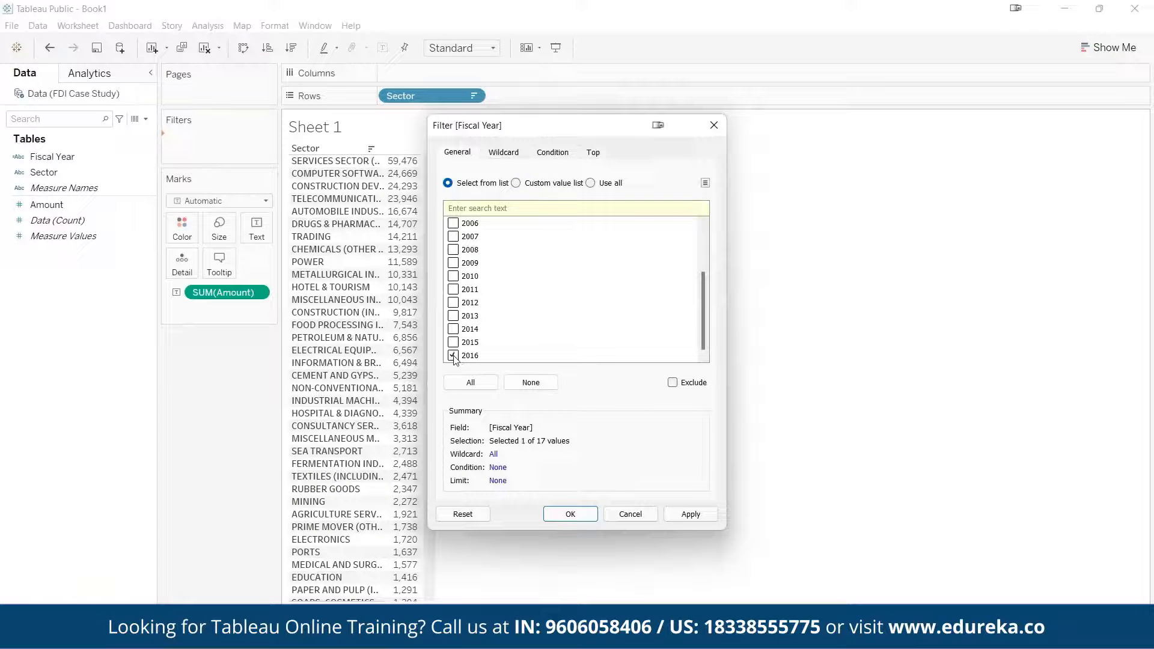
left_click(687, 514)
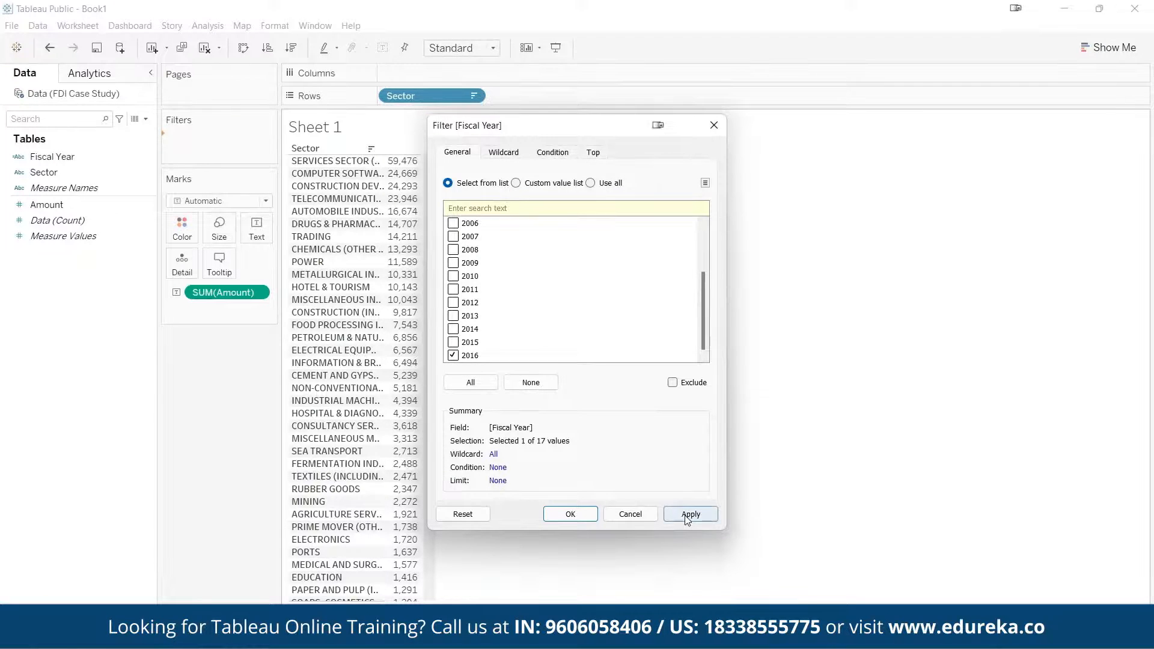
left_click(570, 514)
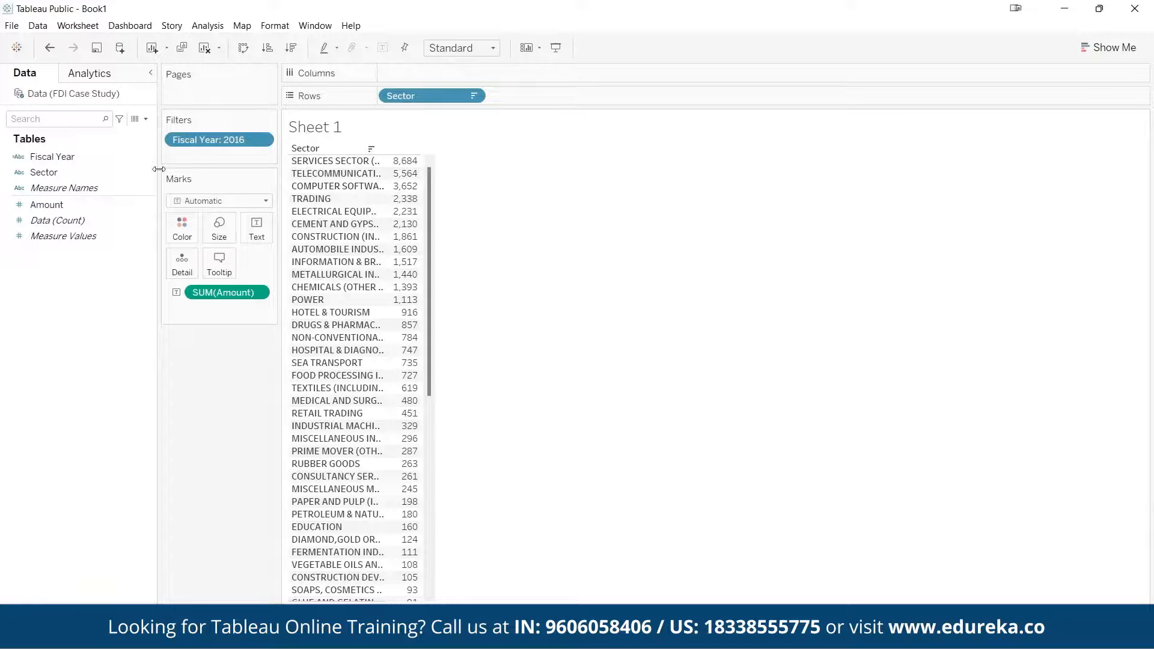
Add a Sector filter limited by field to the top 5 by Amount, using Minimum as the aggregation
left_click(37, 174)
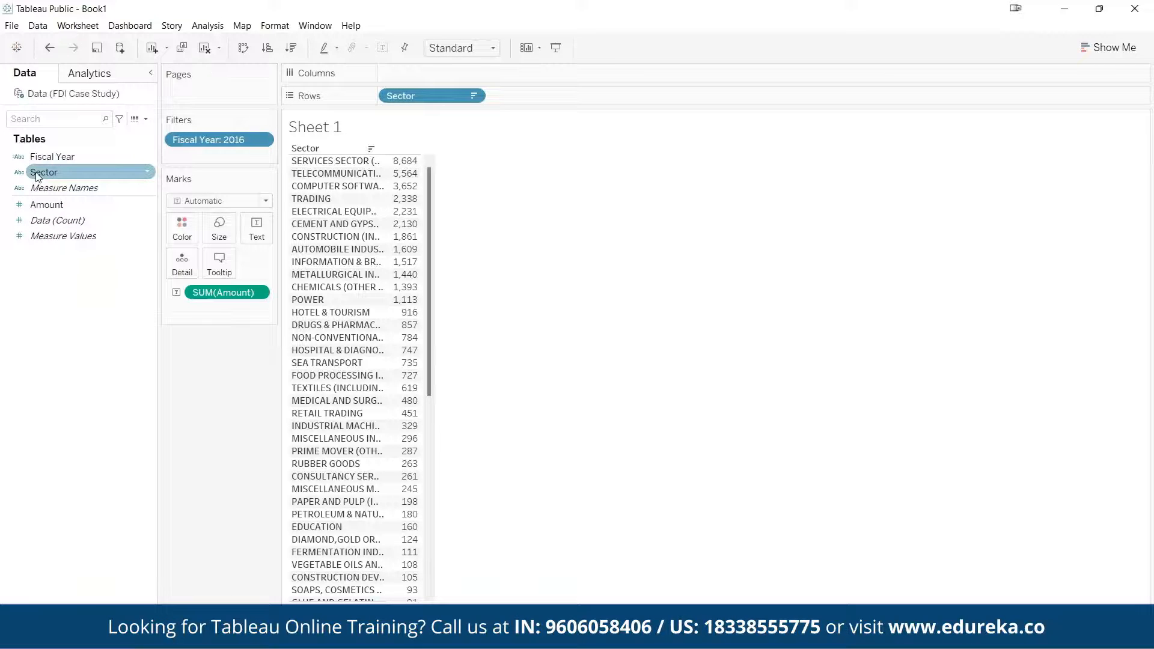
left_click_drag(37, 174, 179, 154)
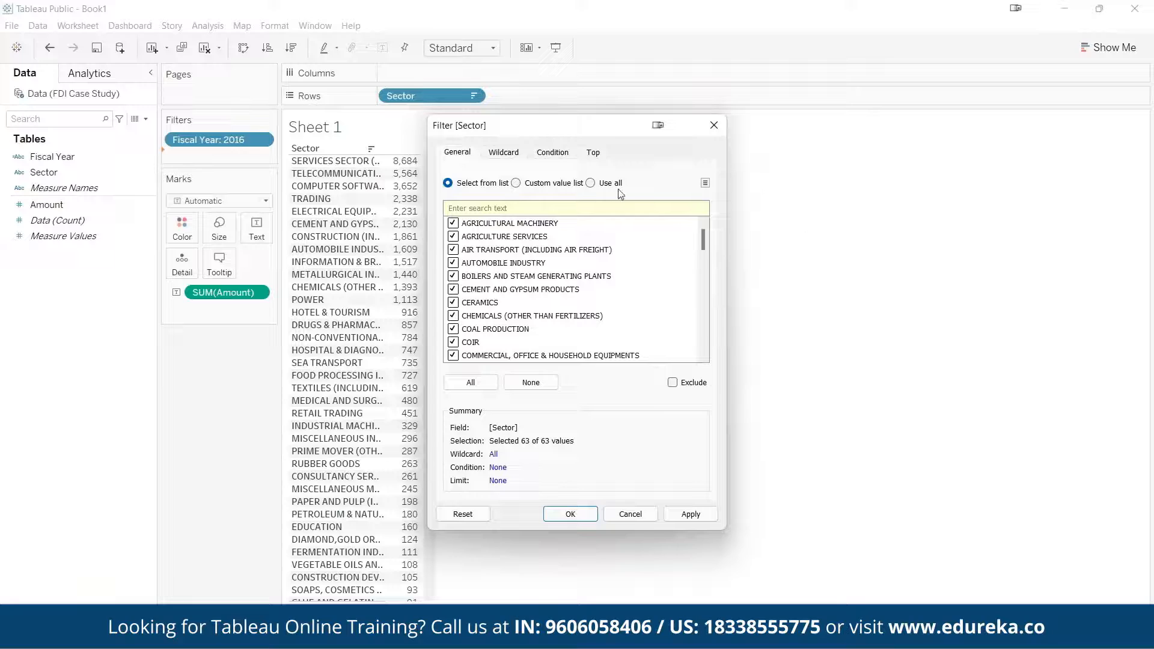
left_click(592, 152)
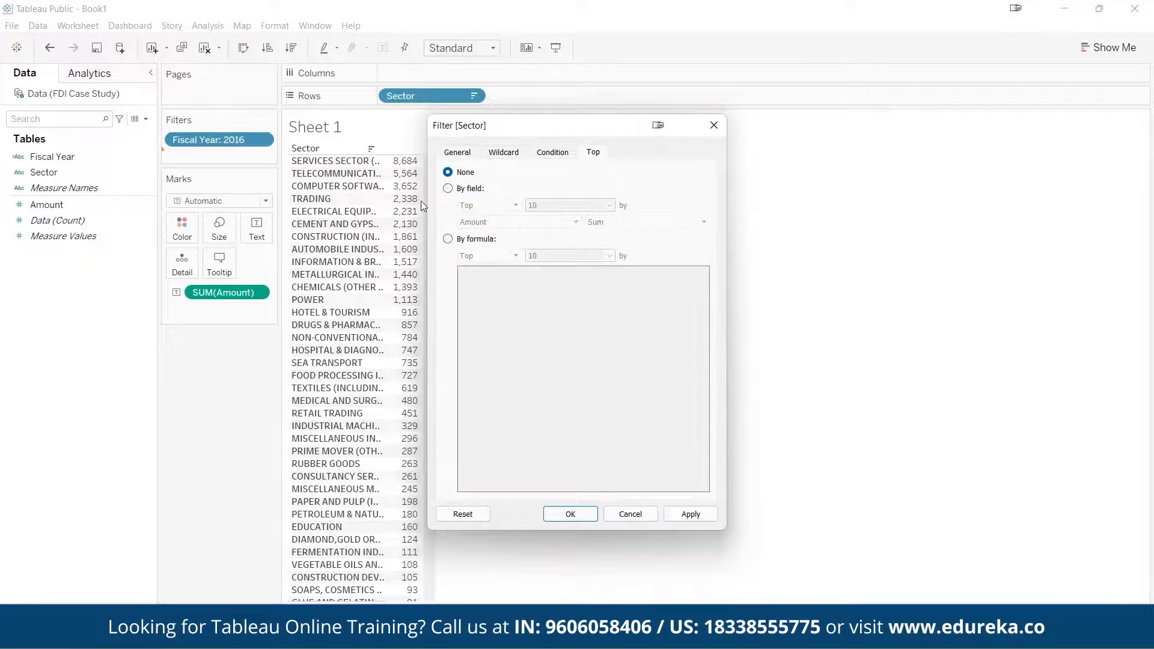
left_click(472, 190)
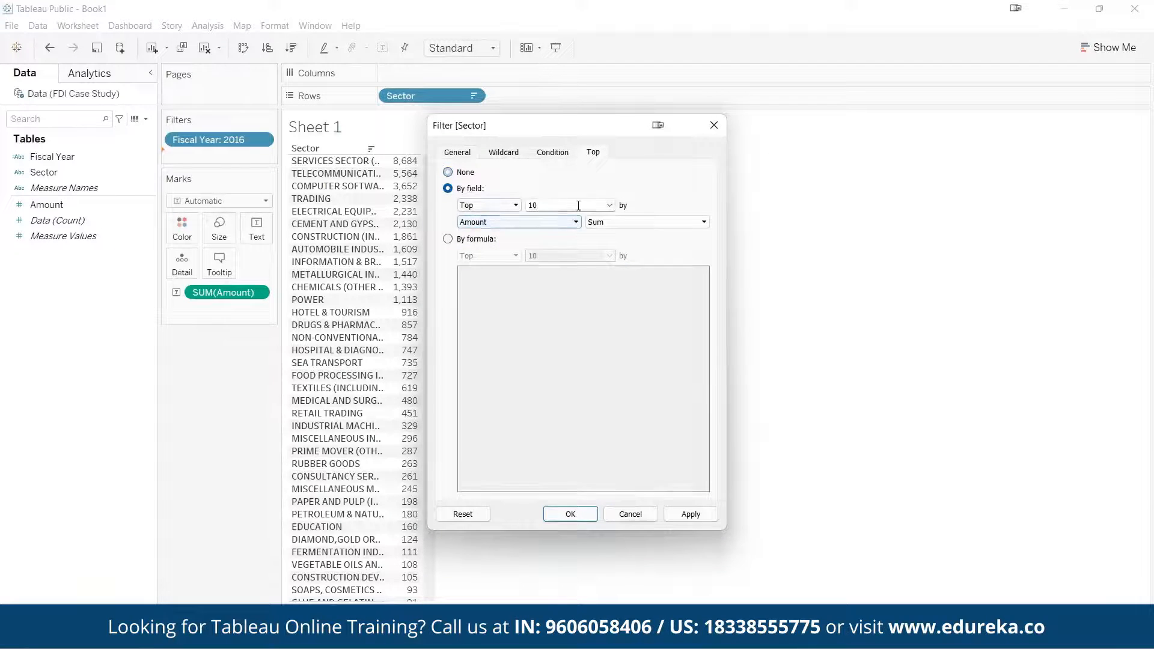
double_click(578, 206)
type("5")
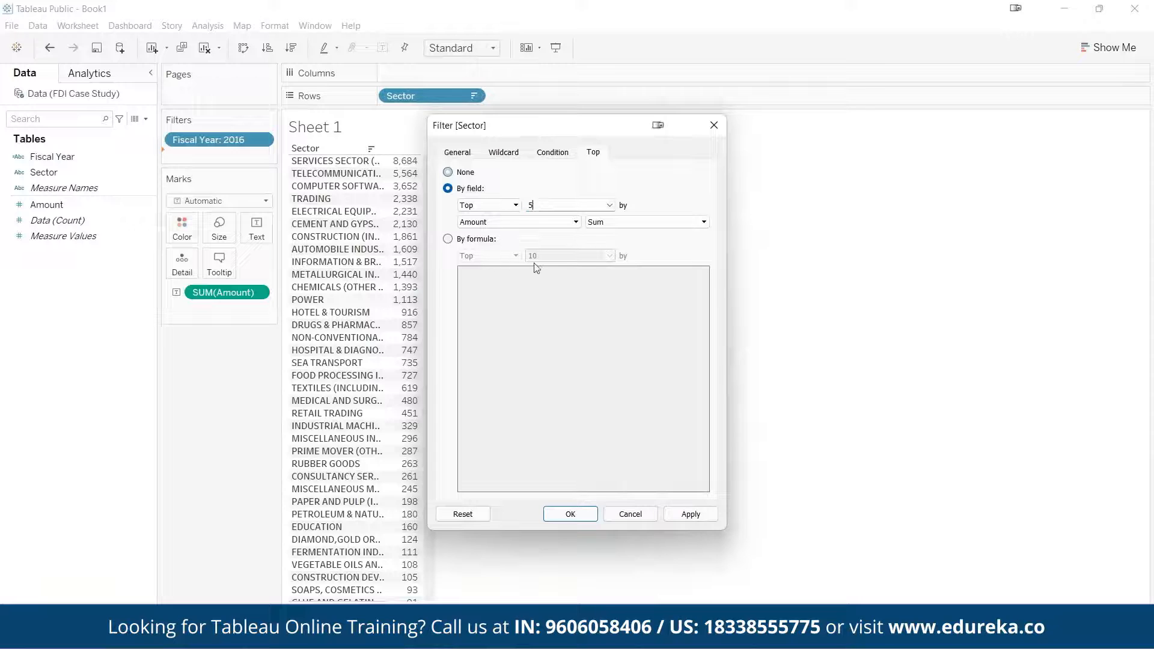
left_click(642, 222)
left_click(604, 283)
left_click(690, 514)
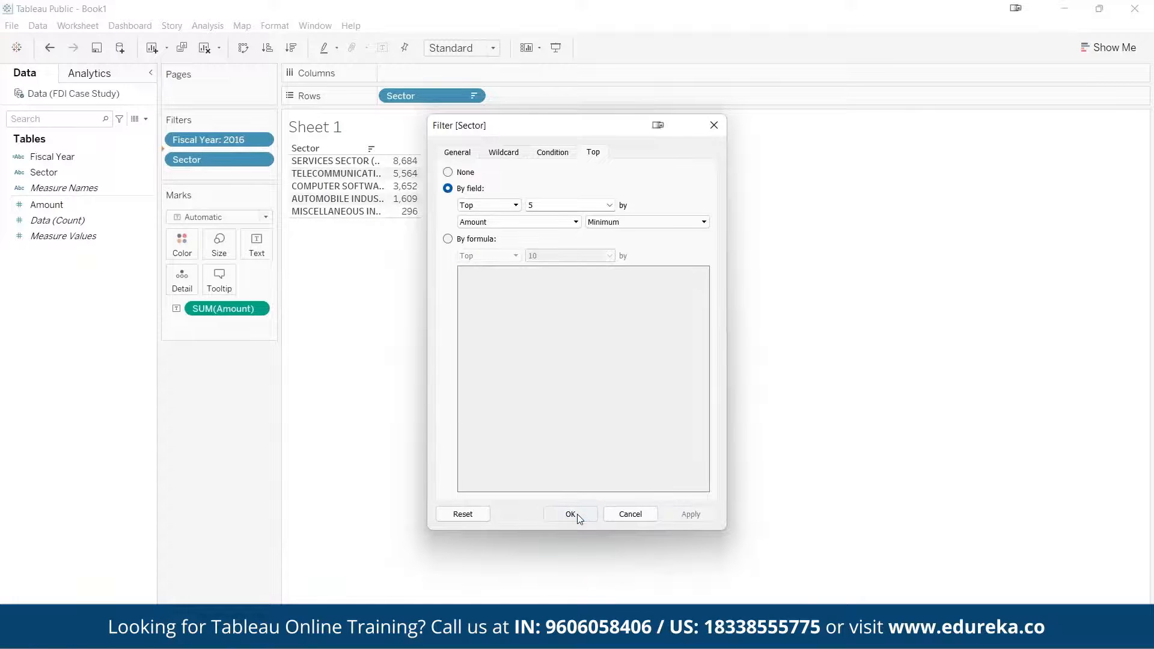
left_click(570, 515)
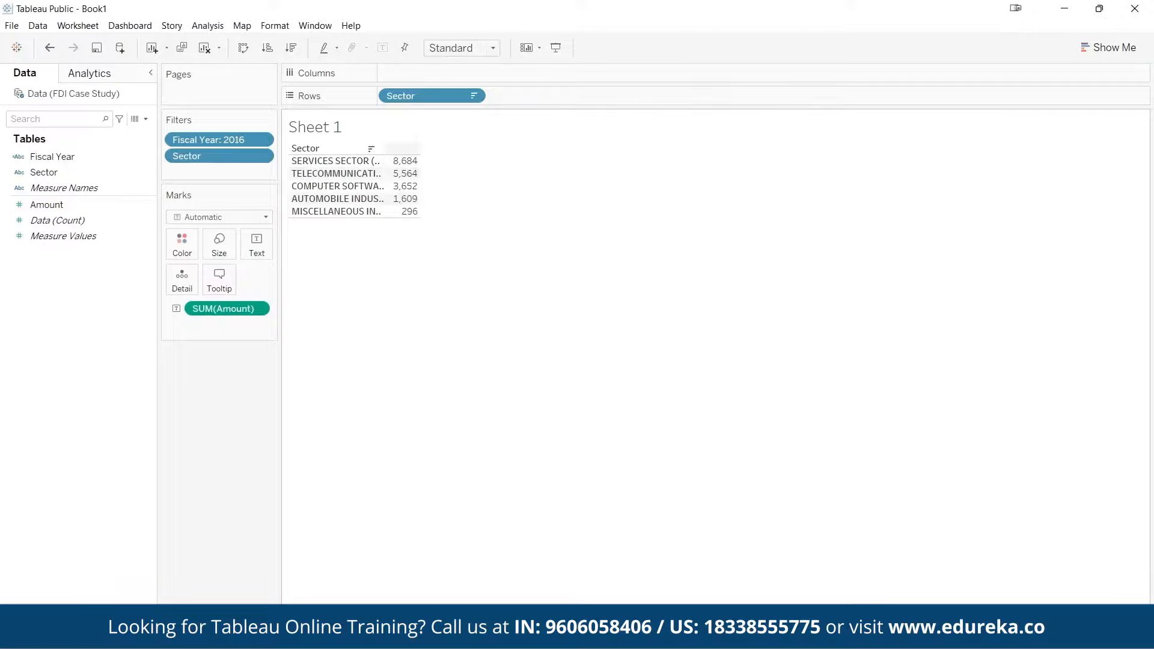